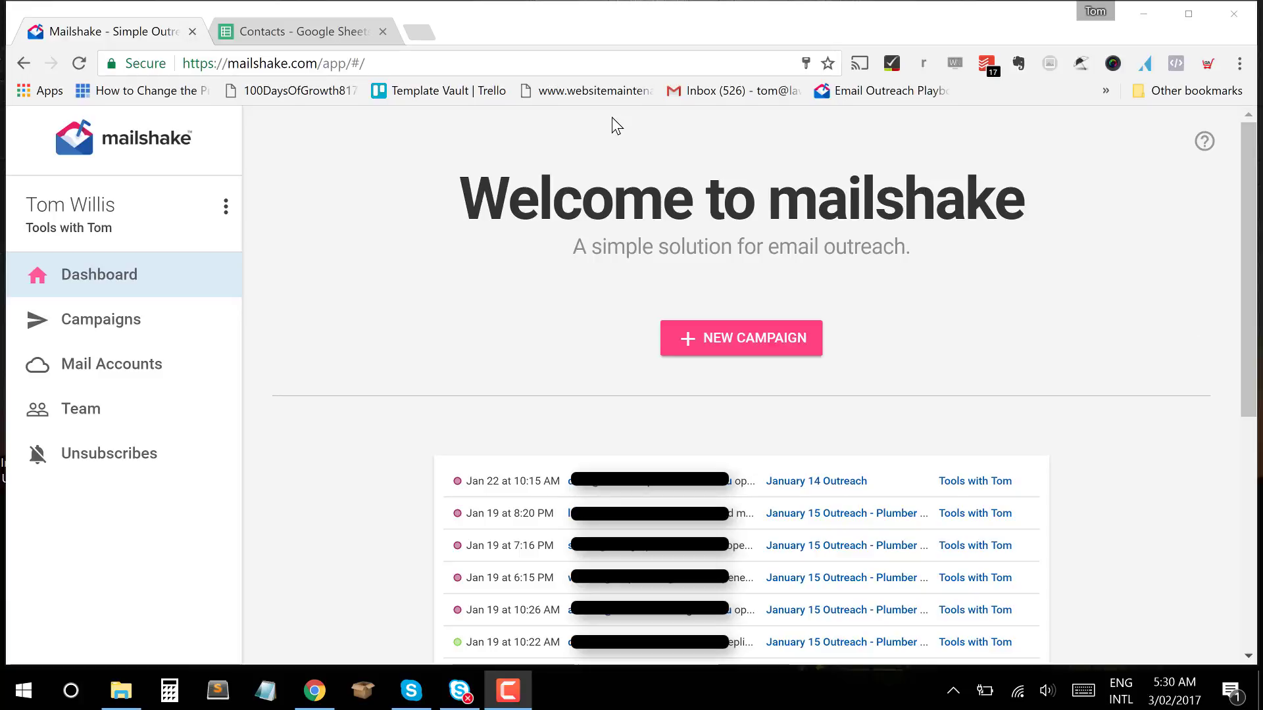
Check the Contacts sheet's Email, First Name, Last Name and Company headers, then open the File menu.
click(270, 34)
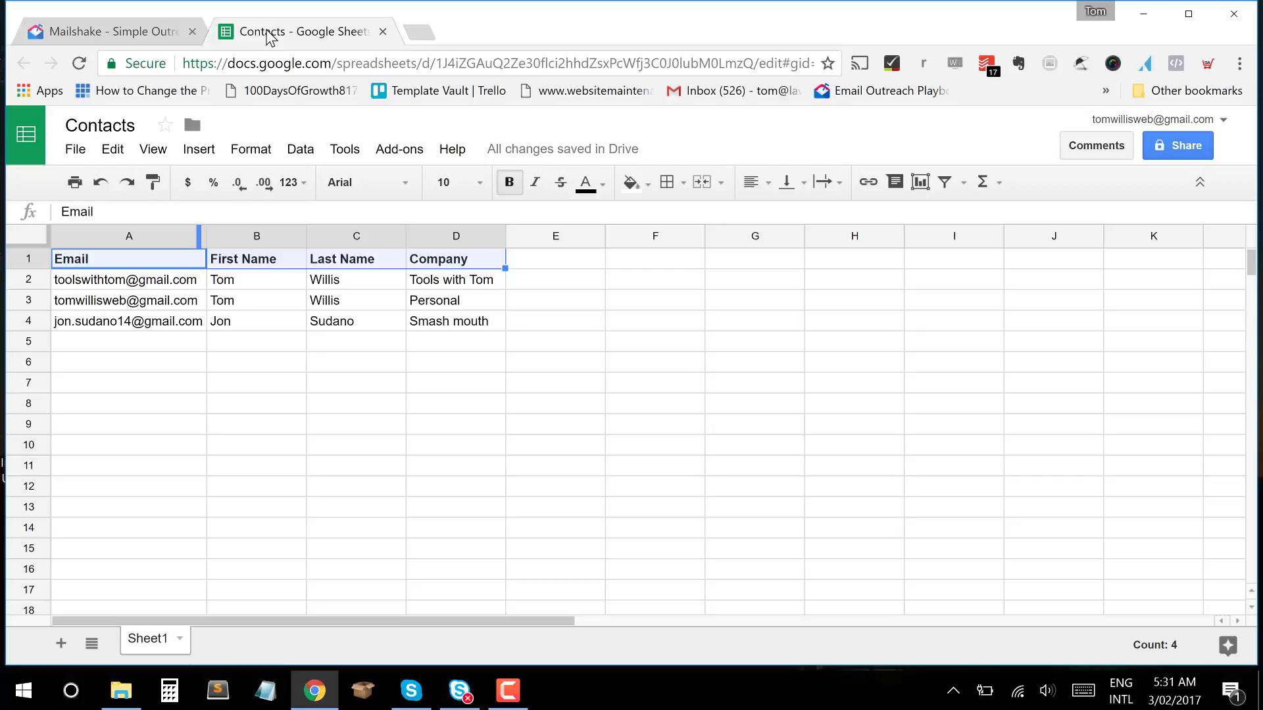
click(166, 283)
key(Right)
key(Up)
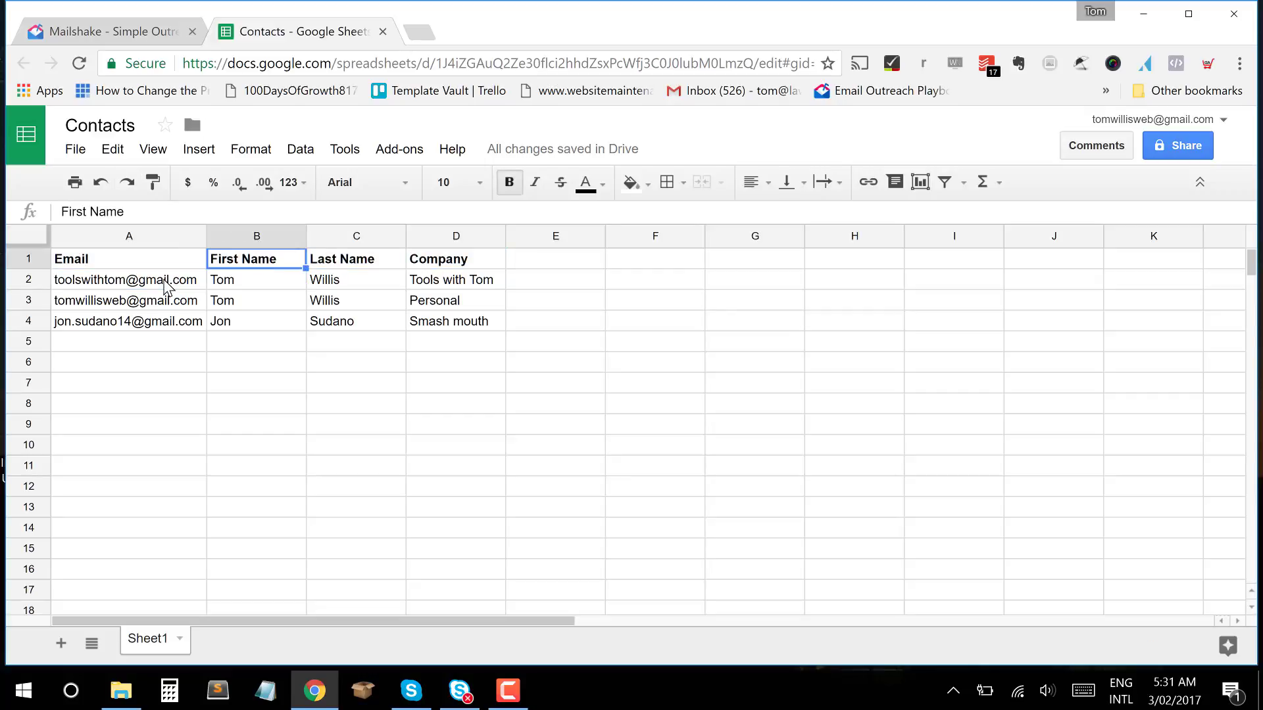
key(Right)
key(Right)
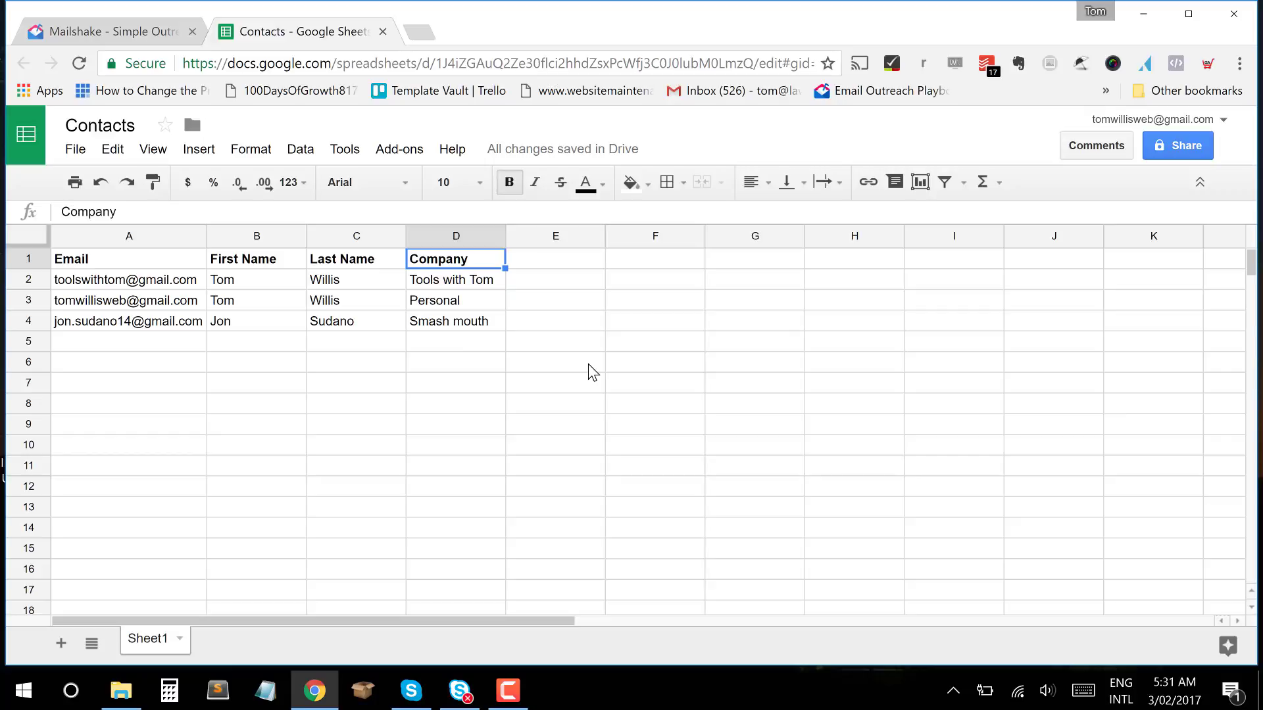
click(75, 150)
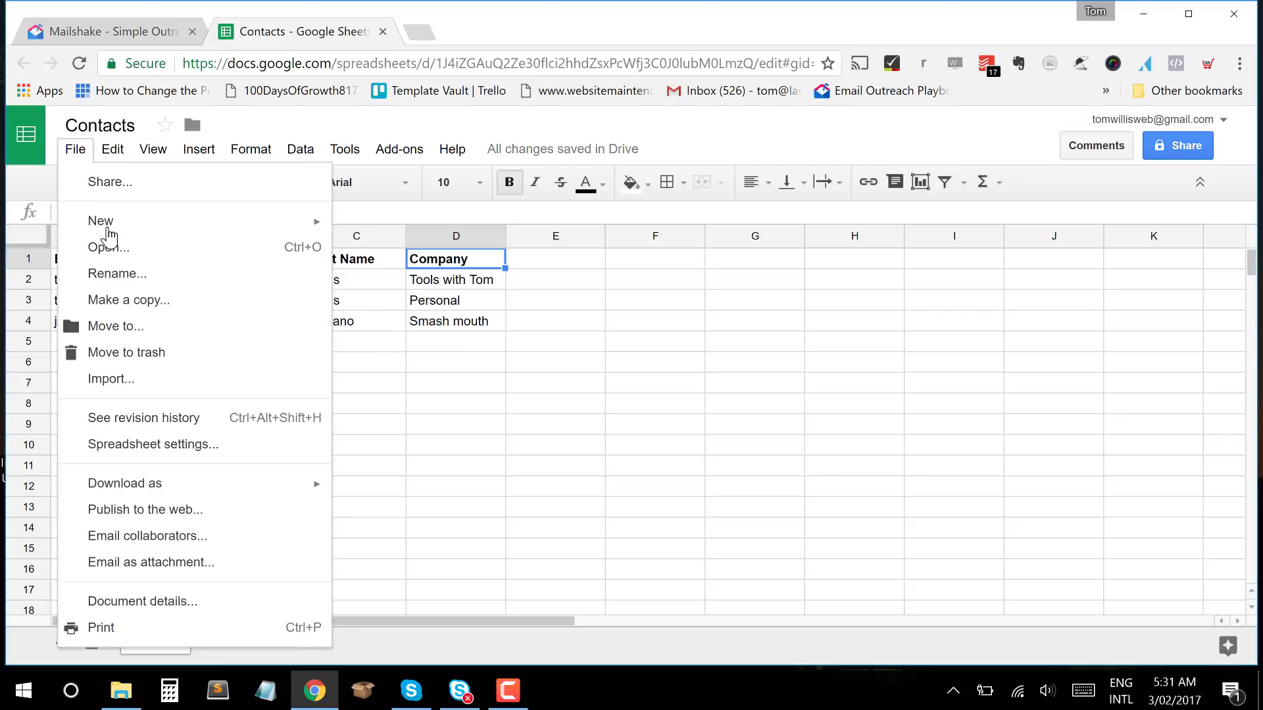
Download the Contacts sheet as the CSV file Contacts - Sheet1.csv and show it in its folder.
mouse_move(225, 495)
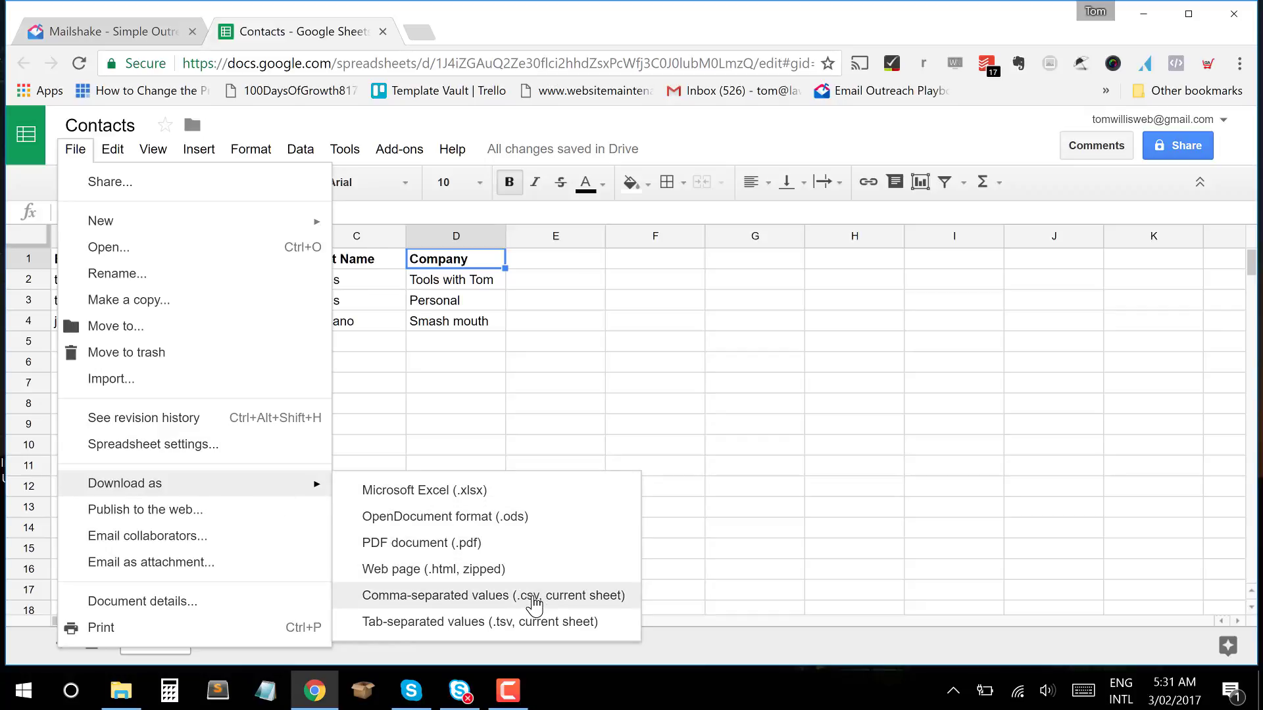
click(534, 604)
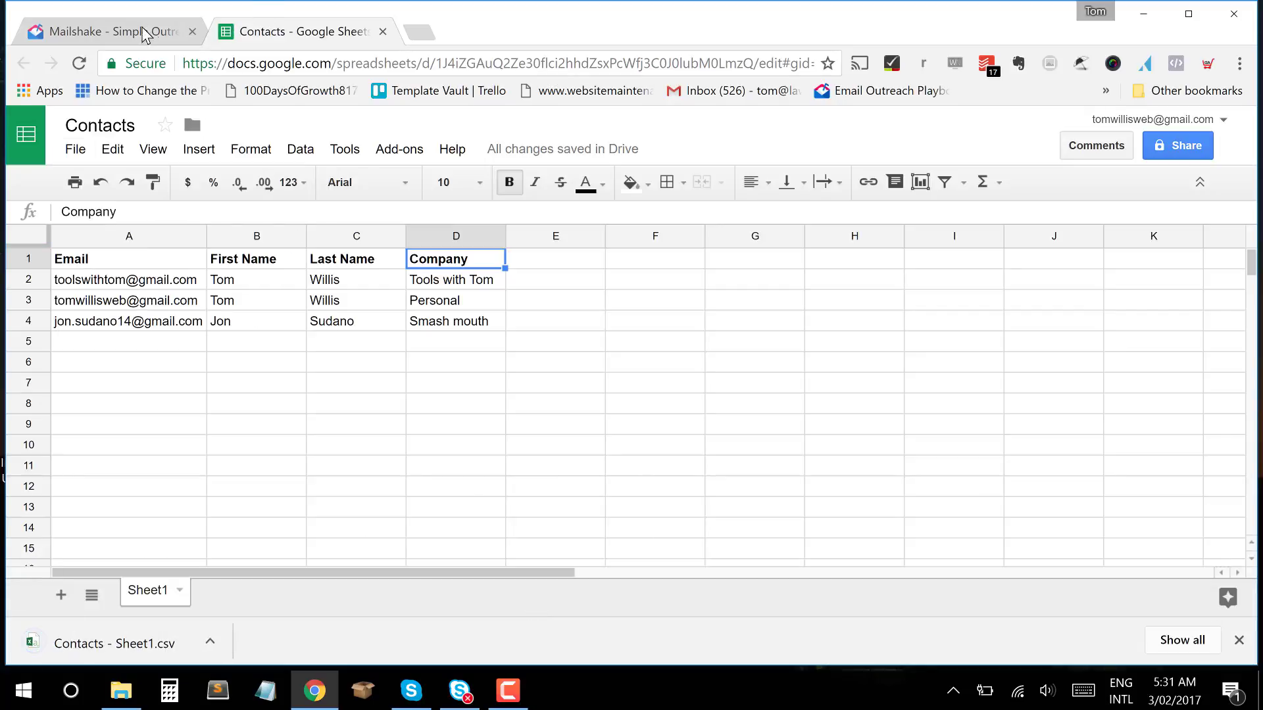
click(209, 642)
click(287, 586)
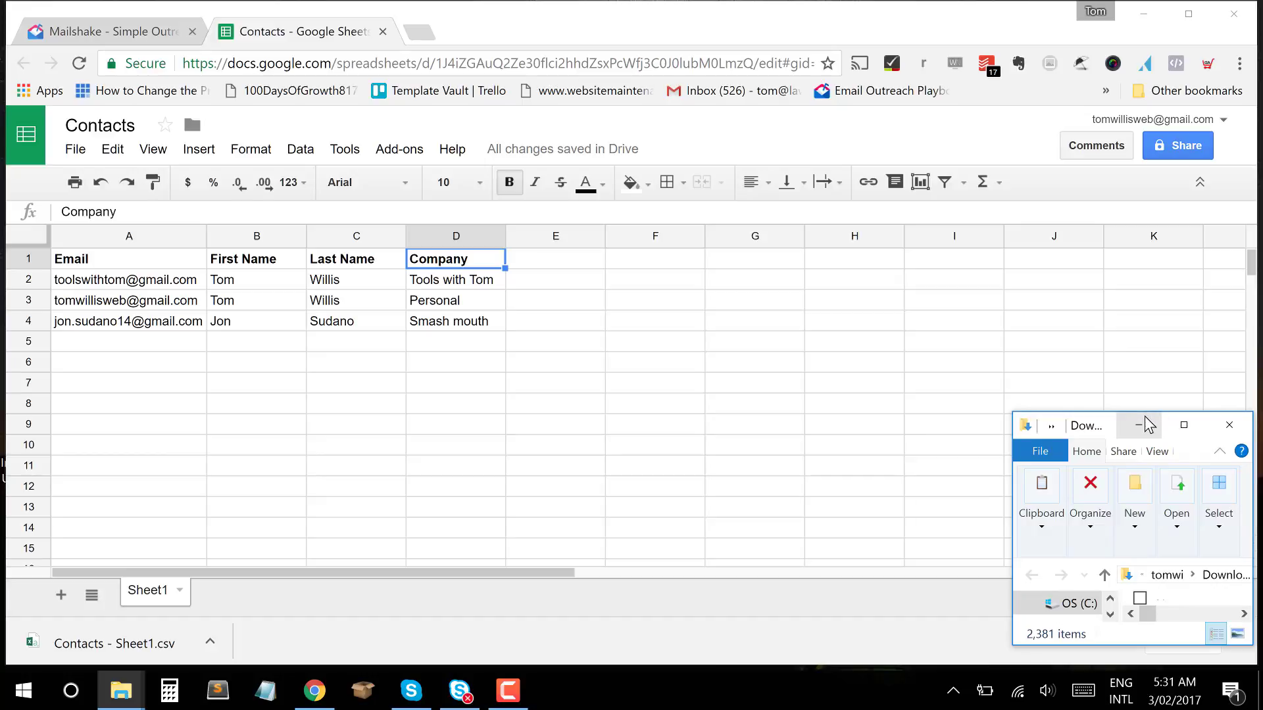
Enlarge the folder window, browse to the Desktop, and return to the Contacts spreadsheet.
drag(1105, 412, 1121, 268)
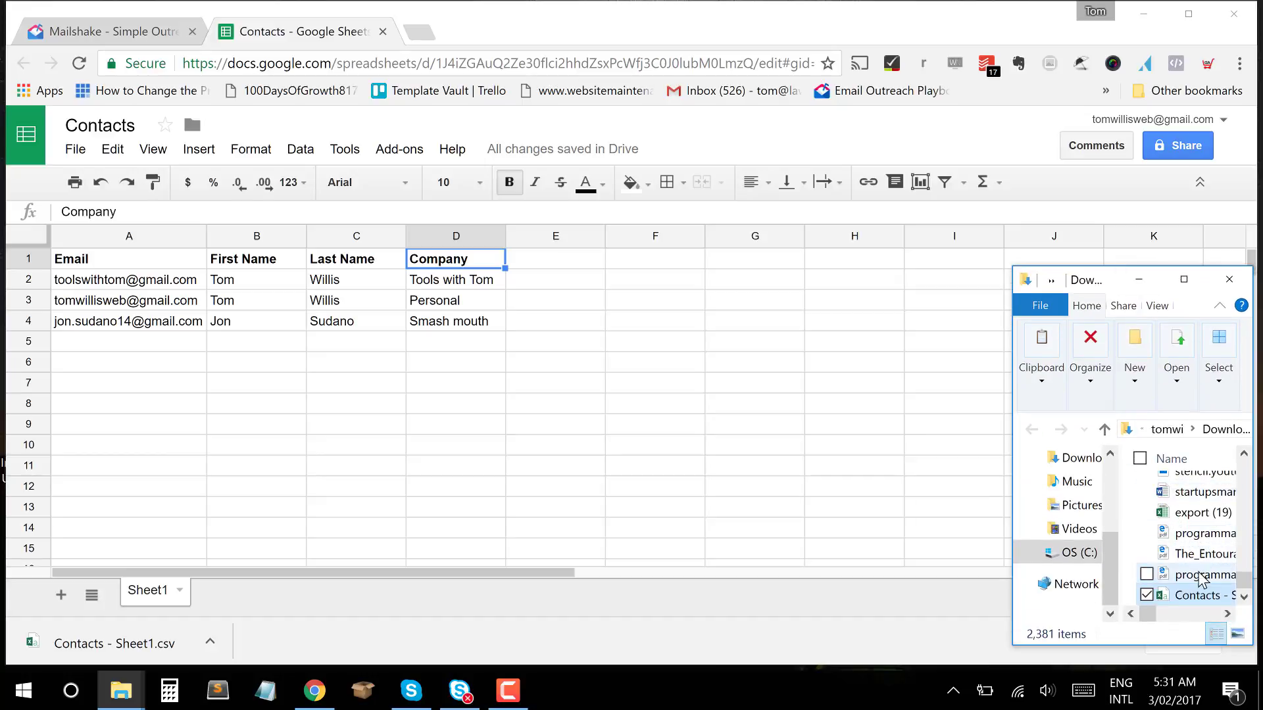
drag(1112, 559, 1112, 467)
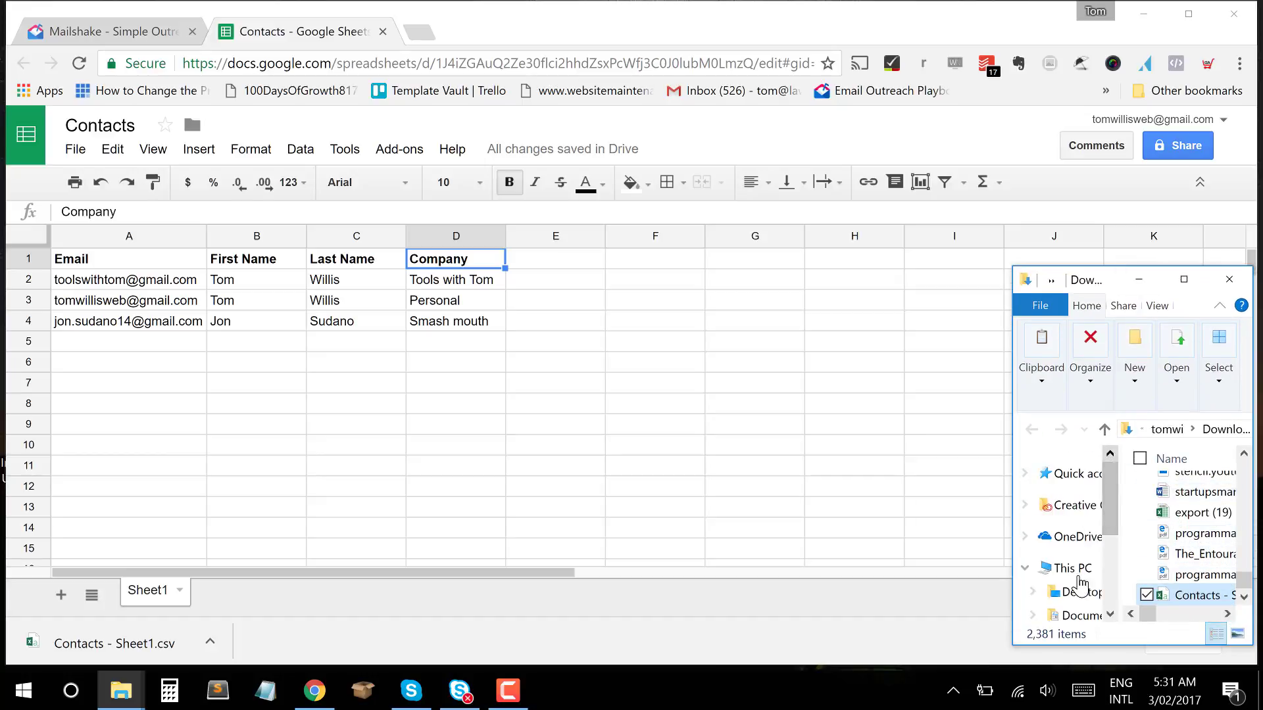
click(1097, 593)
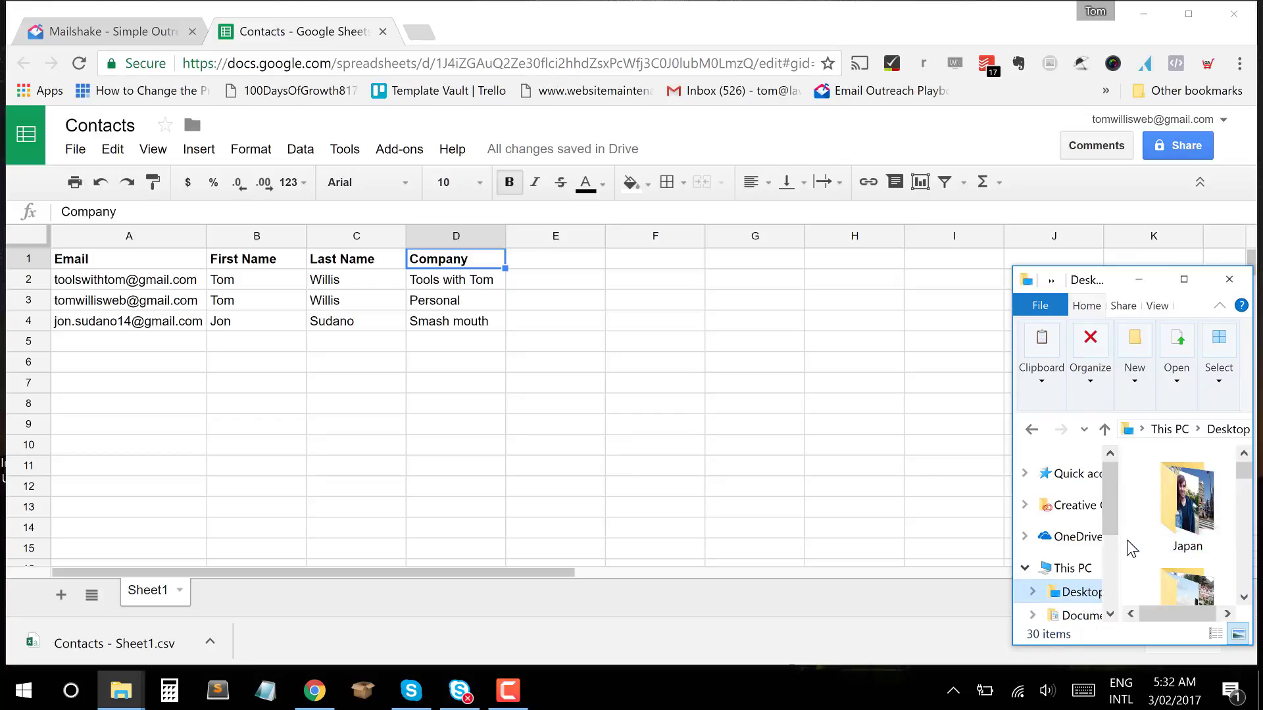
scroll(1131, 548, down, 5)
click(870, 452)
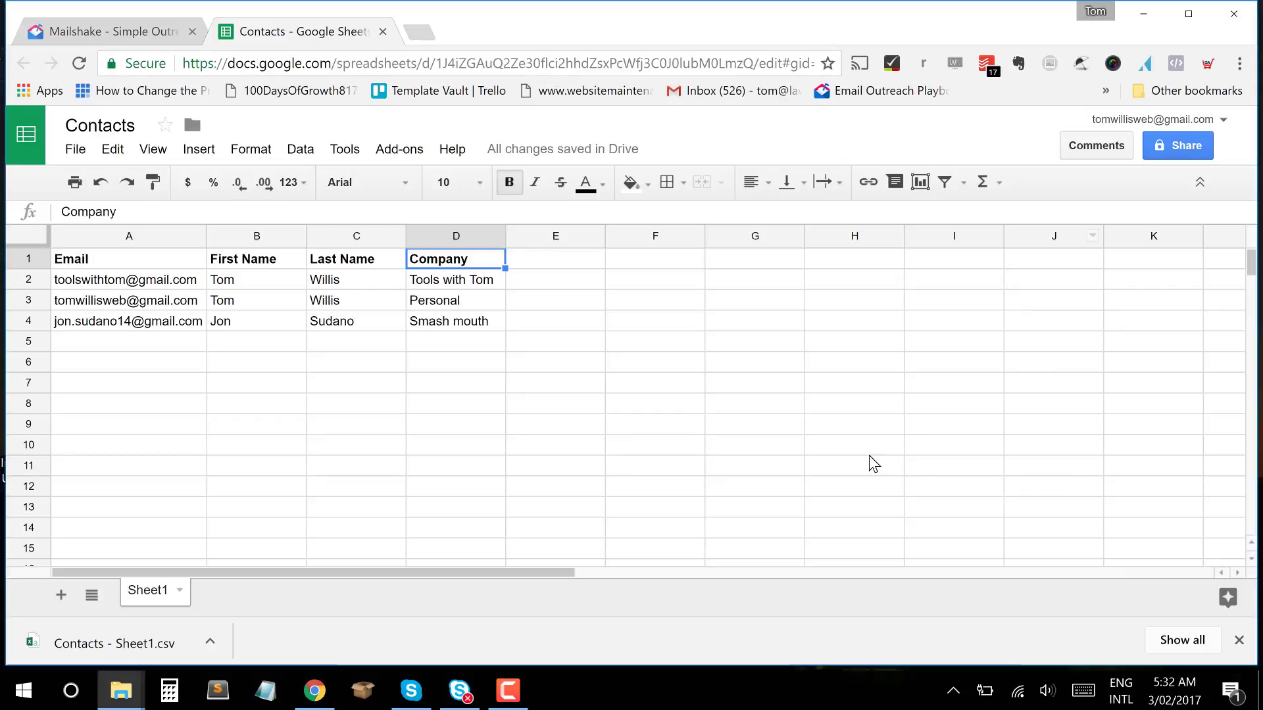
Create a new Mailshake campaign titled 'This is My Test Campaign'.
click(94, 37)
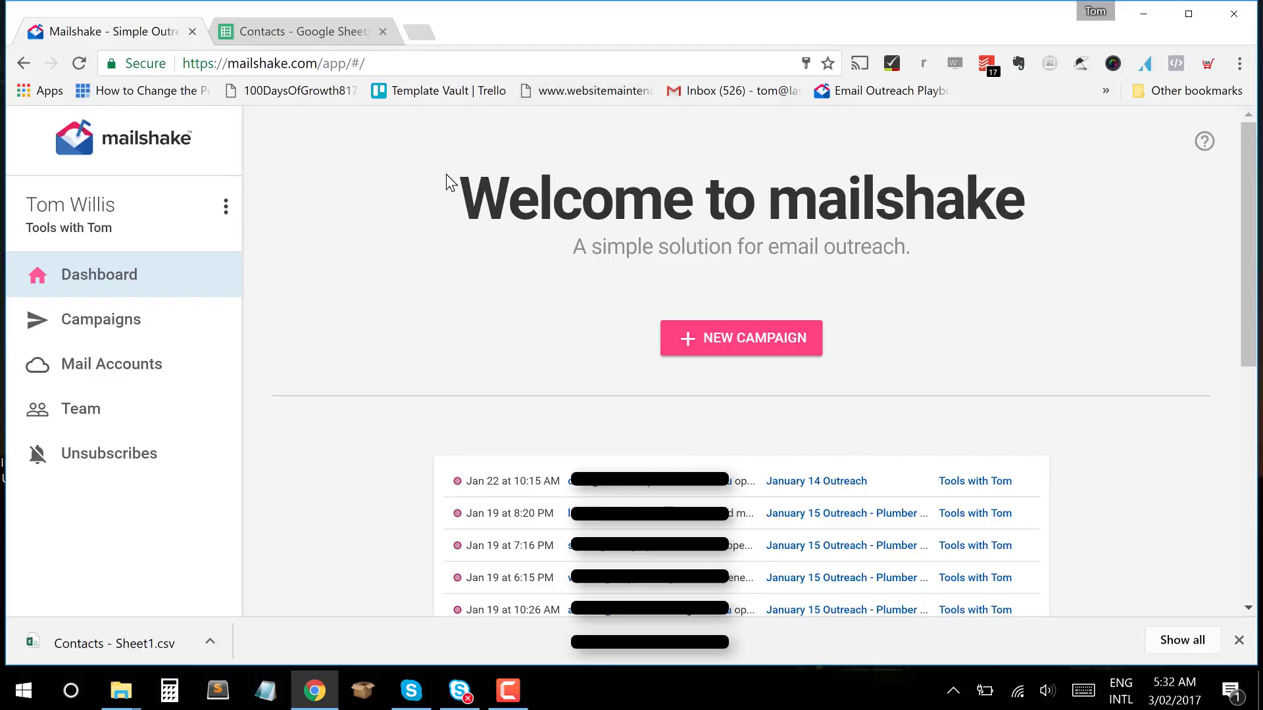
click(742, 356)
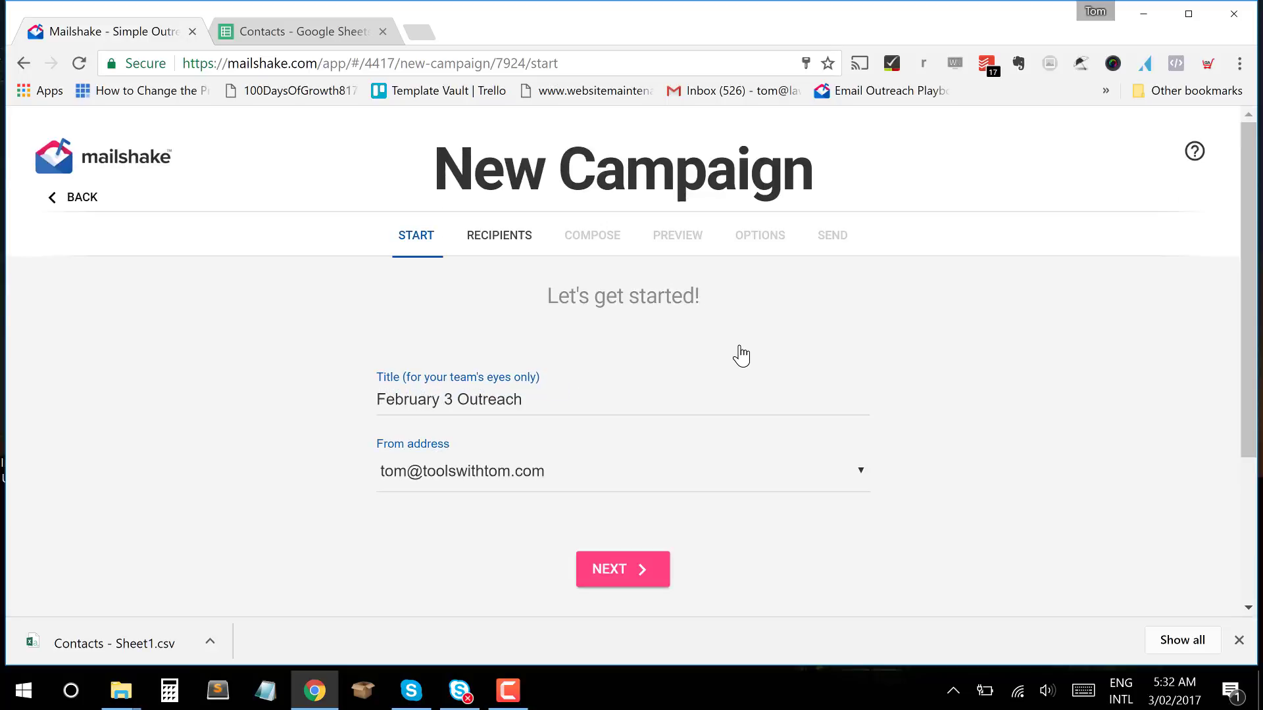
scroll(616, 407, down, 2)
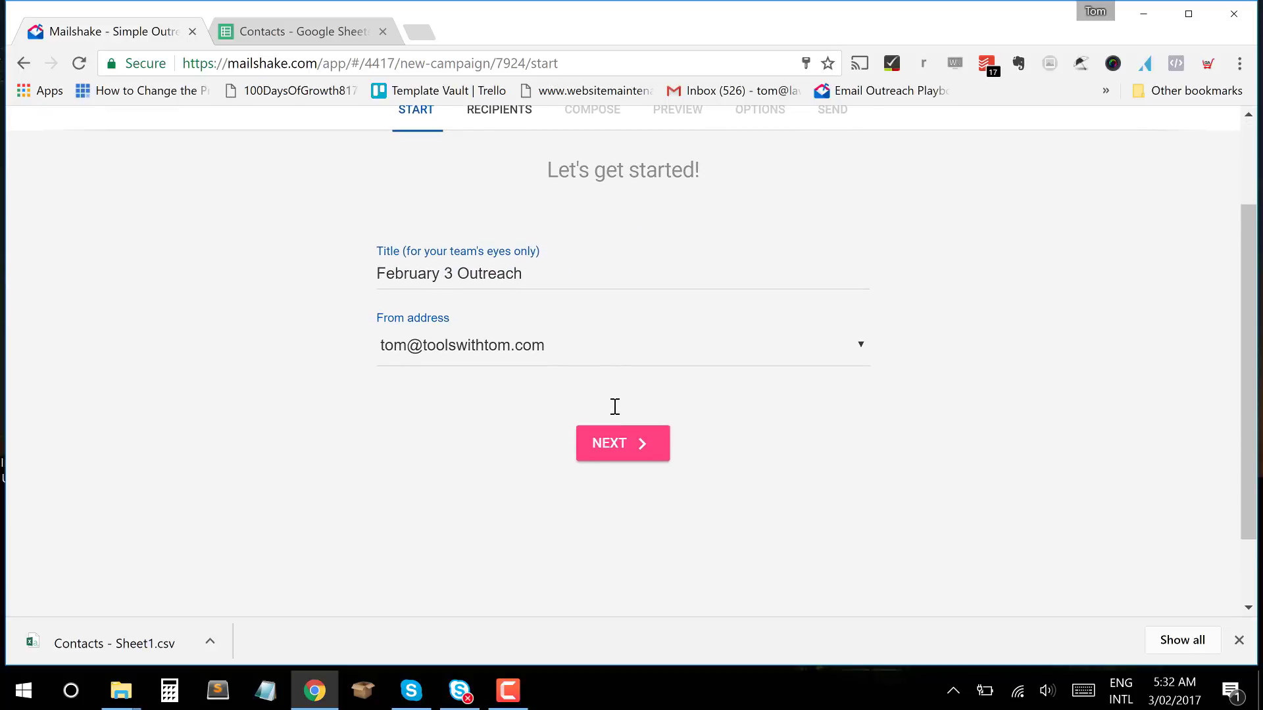
scroll(614, 406, up, 1)
drag(556, 356, 55, 328)
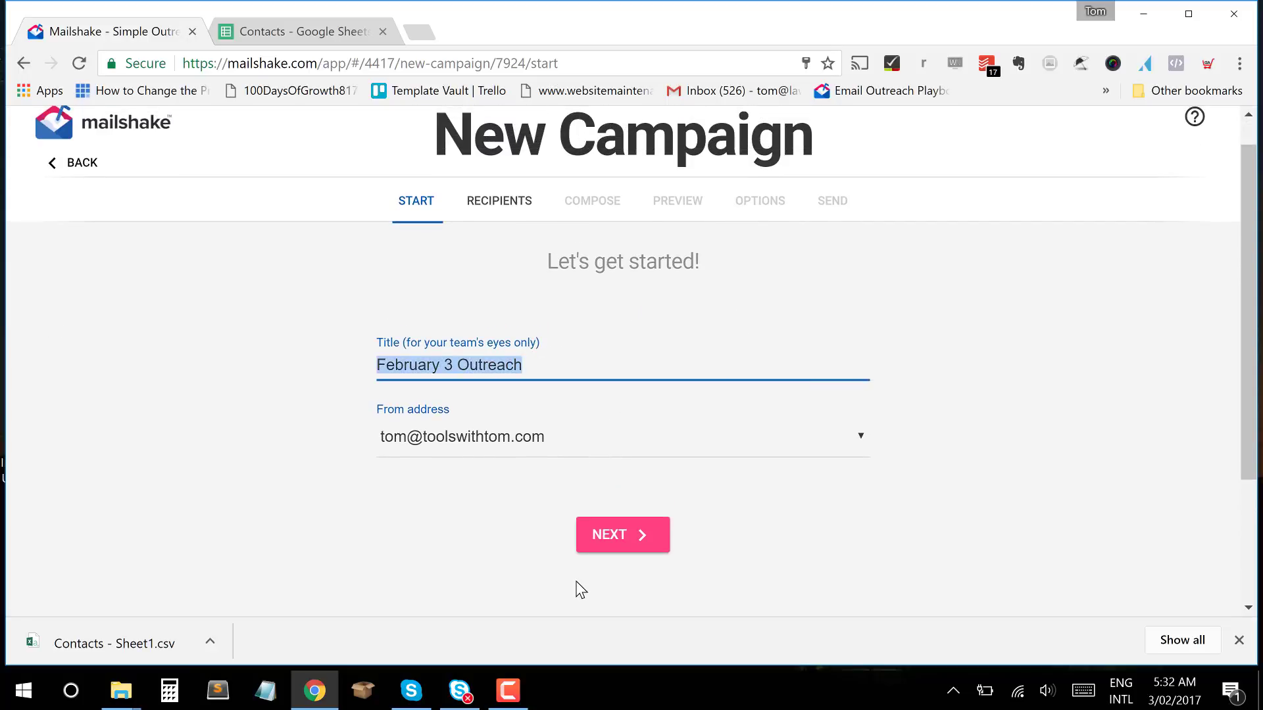
text(This is )
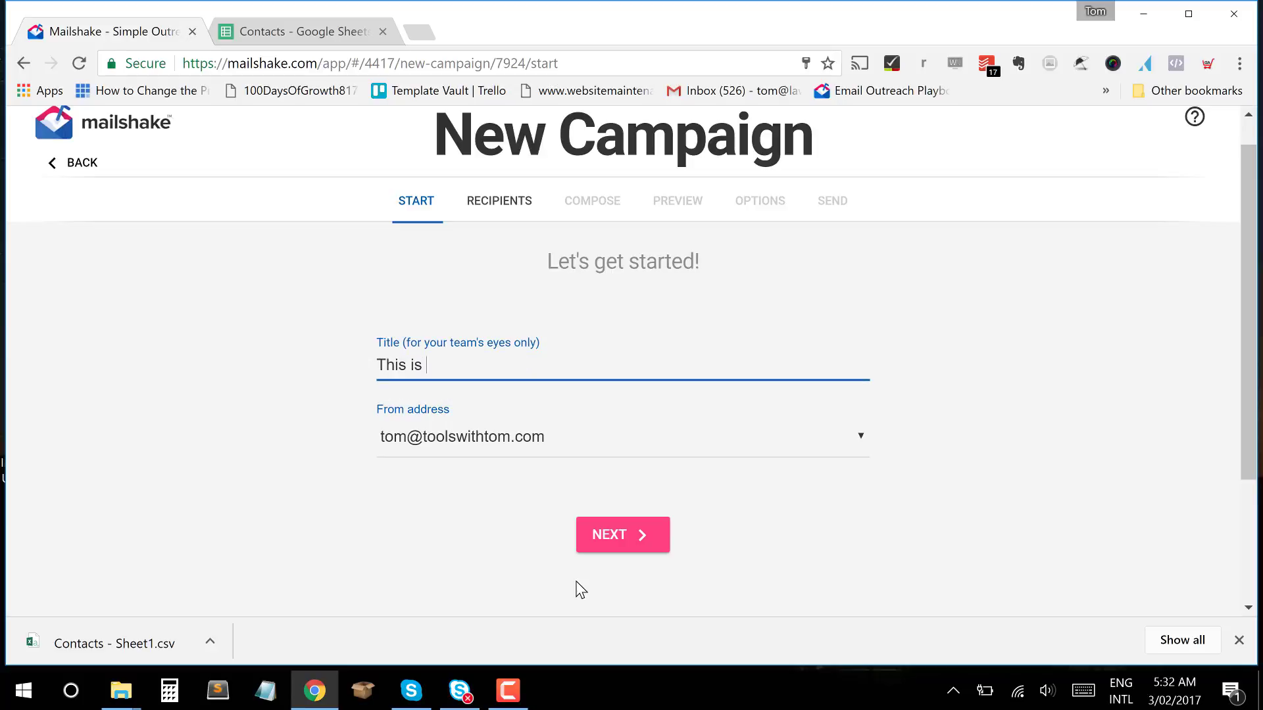
text(My Test Campaigbn)
key(BackSpace)
key(BackSpace)
key(BackSpace)
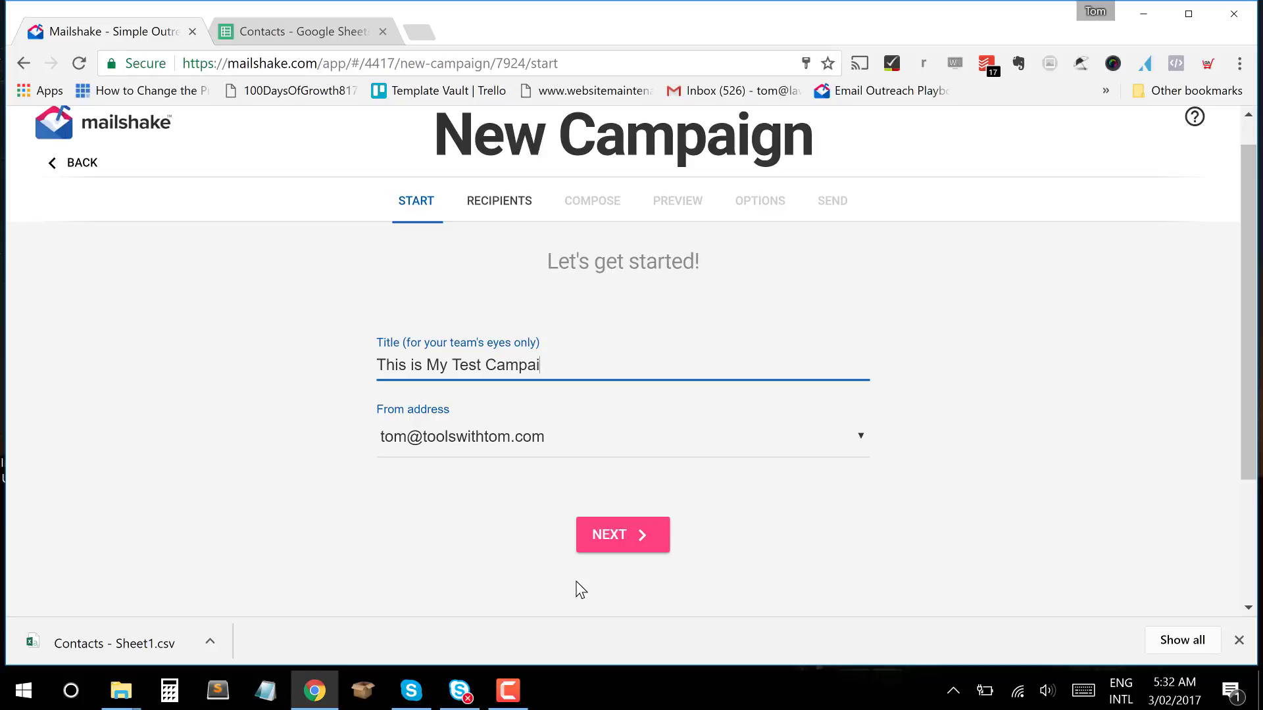
text(gn)
click(769, 461)
Keep the default sending address and continue to the recipients step.
click(868, 454)
click(870, 452)
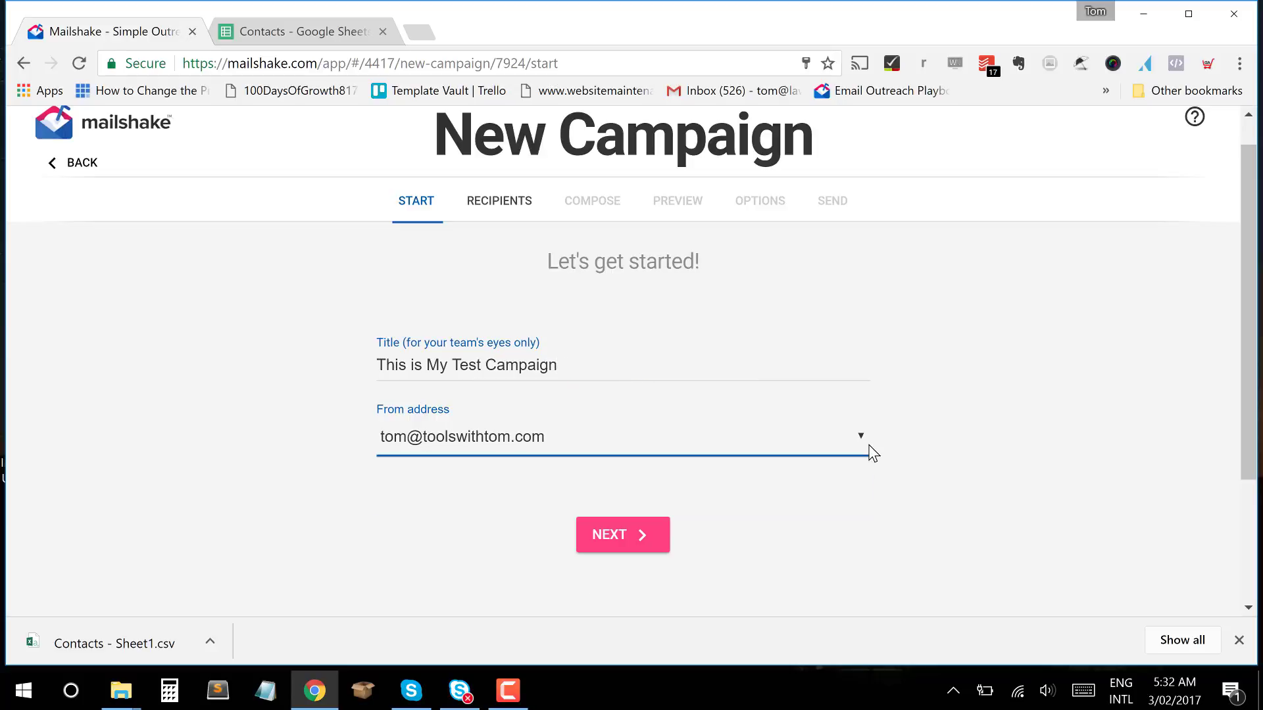
click(905, 416)
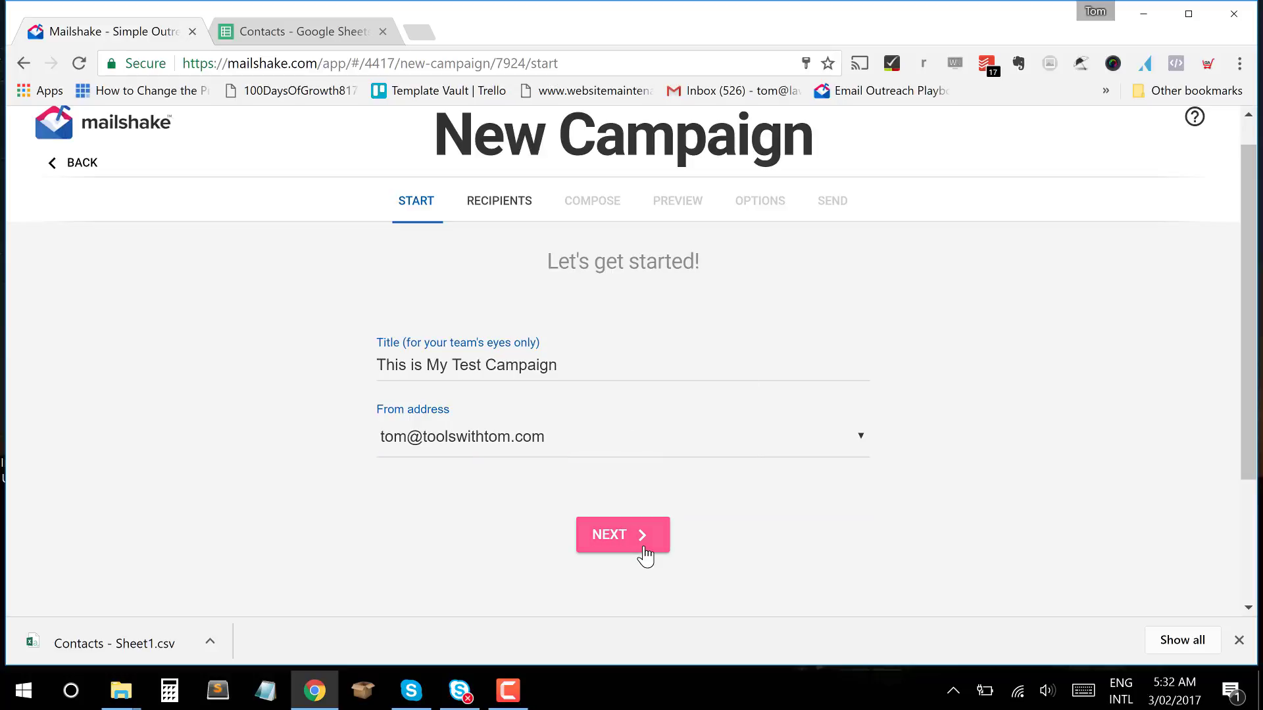
click(623, 535)
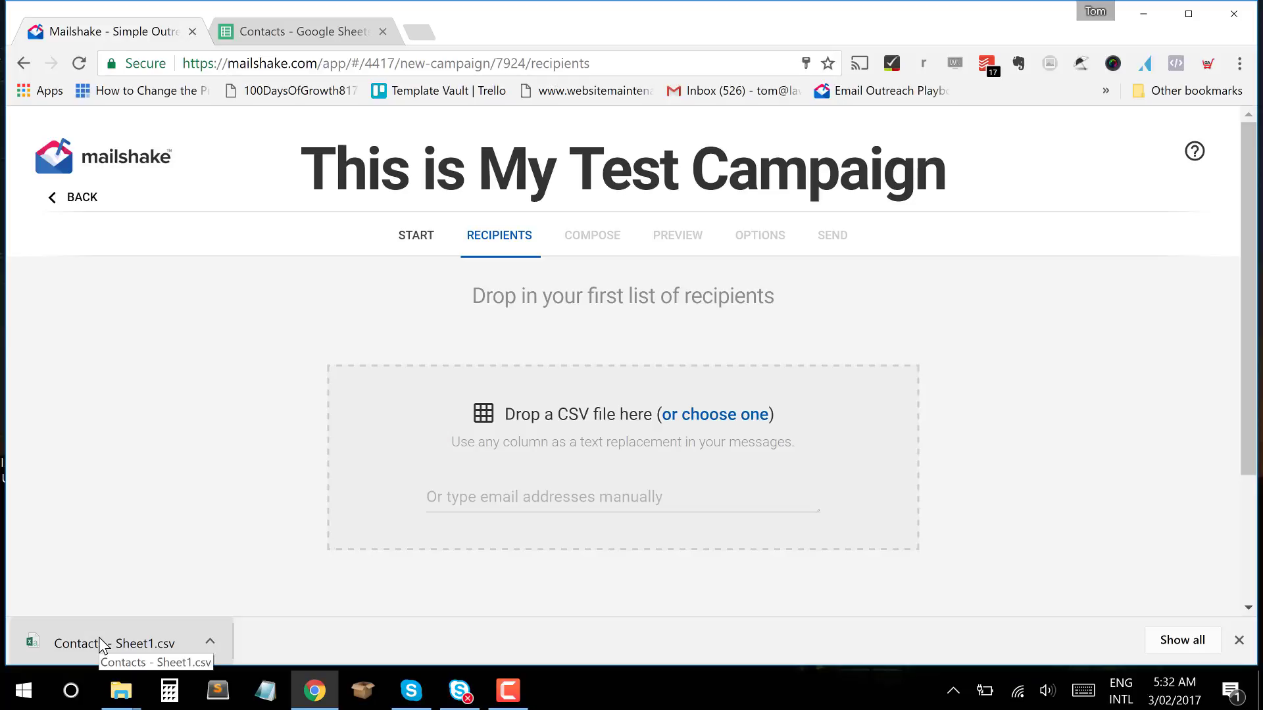
Try dragging the contacts CSV into the recipients drop area.
drag(100, 643, 497, 458)
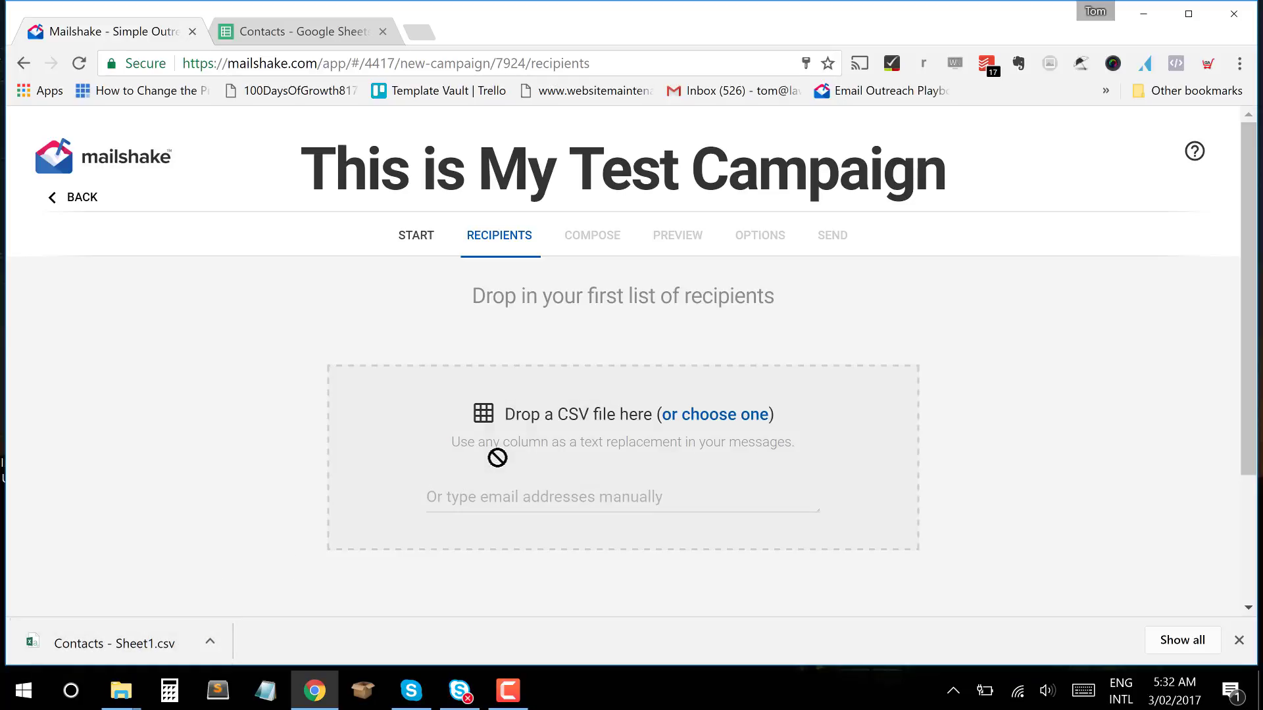
scroll(497, 461, down, 1)
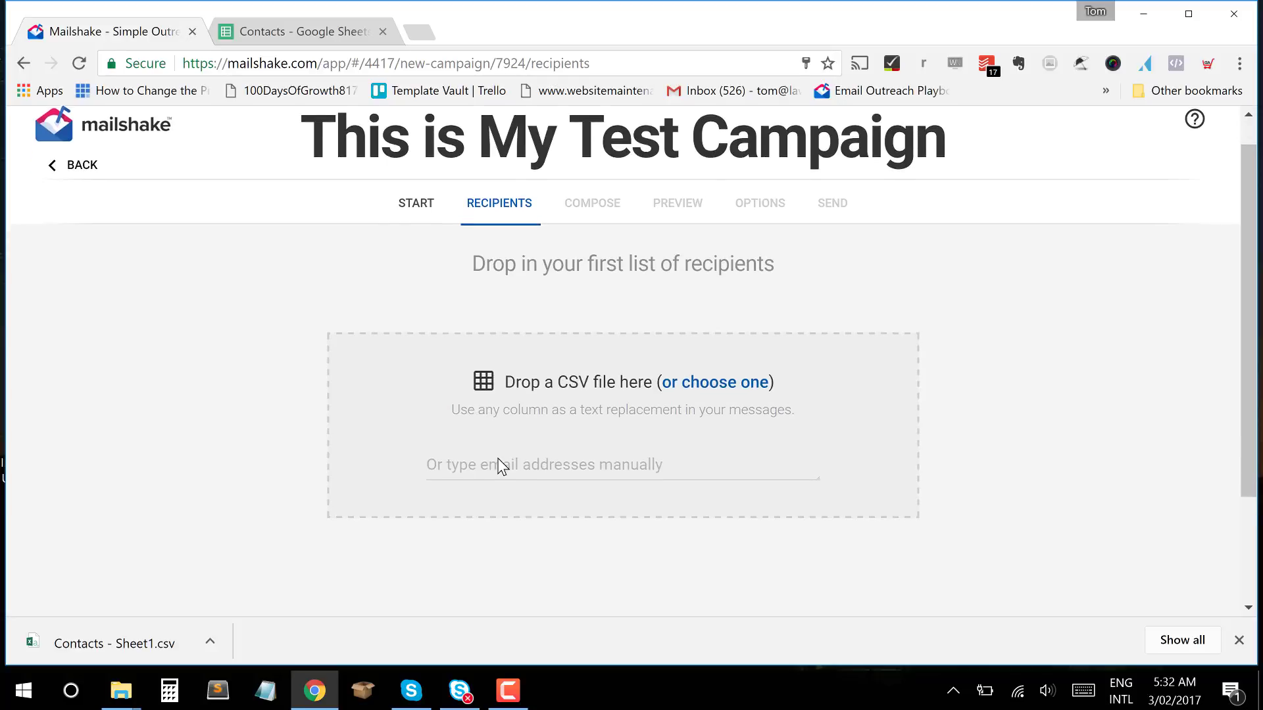
drag(96, 643, 595, 344)
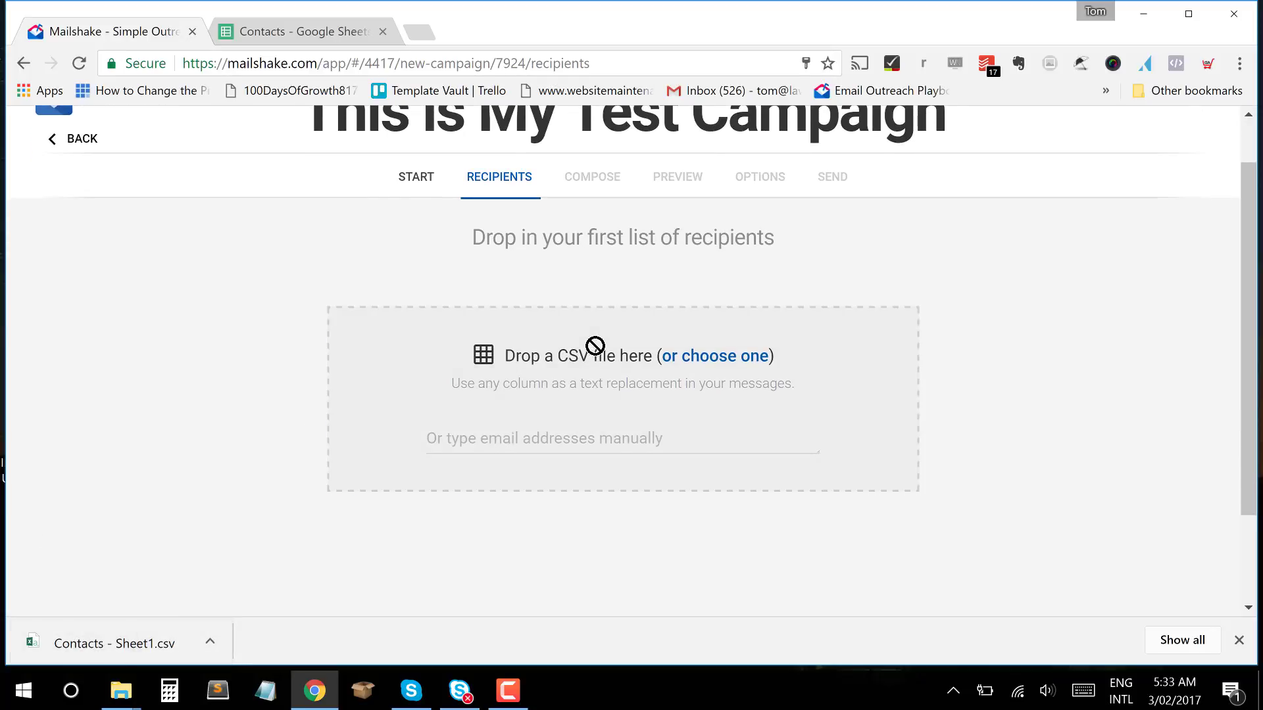
drag(116, 650, 713, 351)
Upload Contacts - Sheet1 from the Desktop as the recipient list.
click(714, 356)
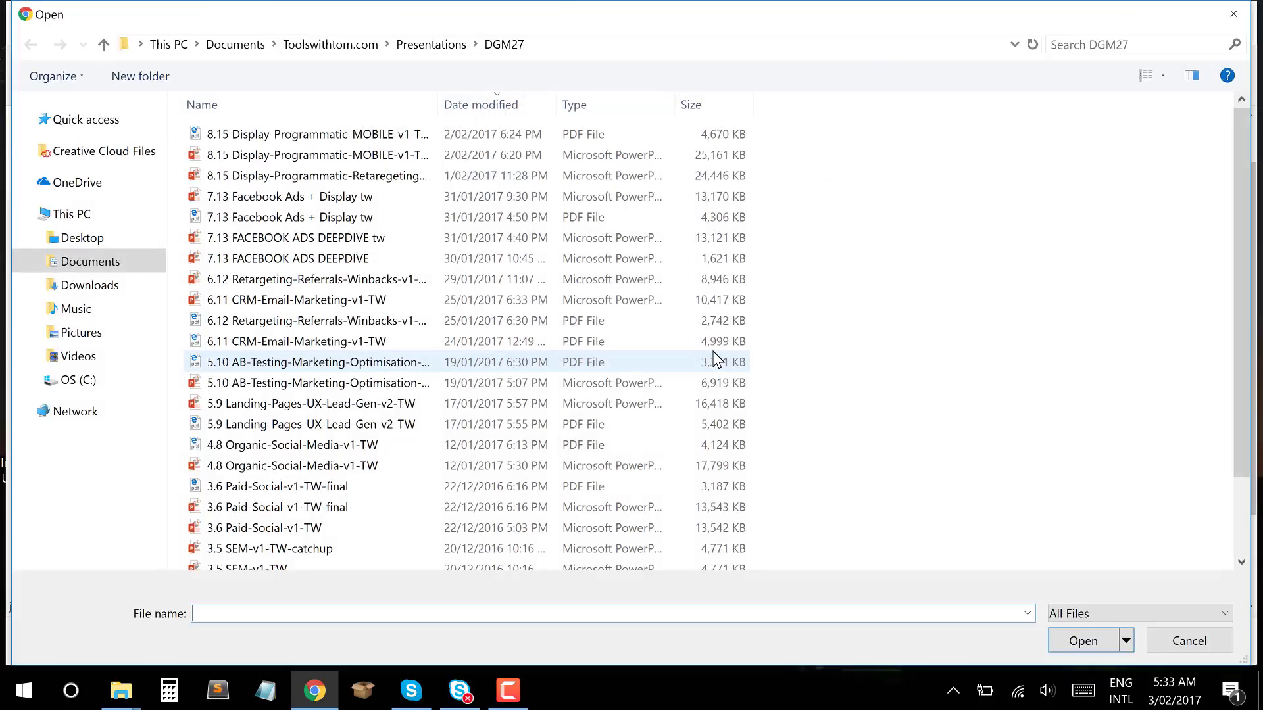
click(92, 261)
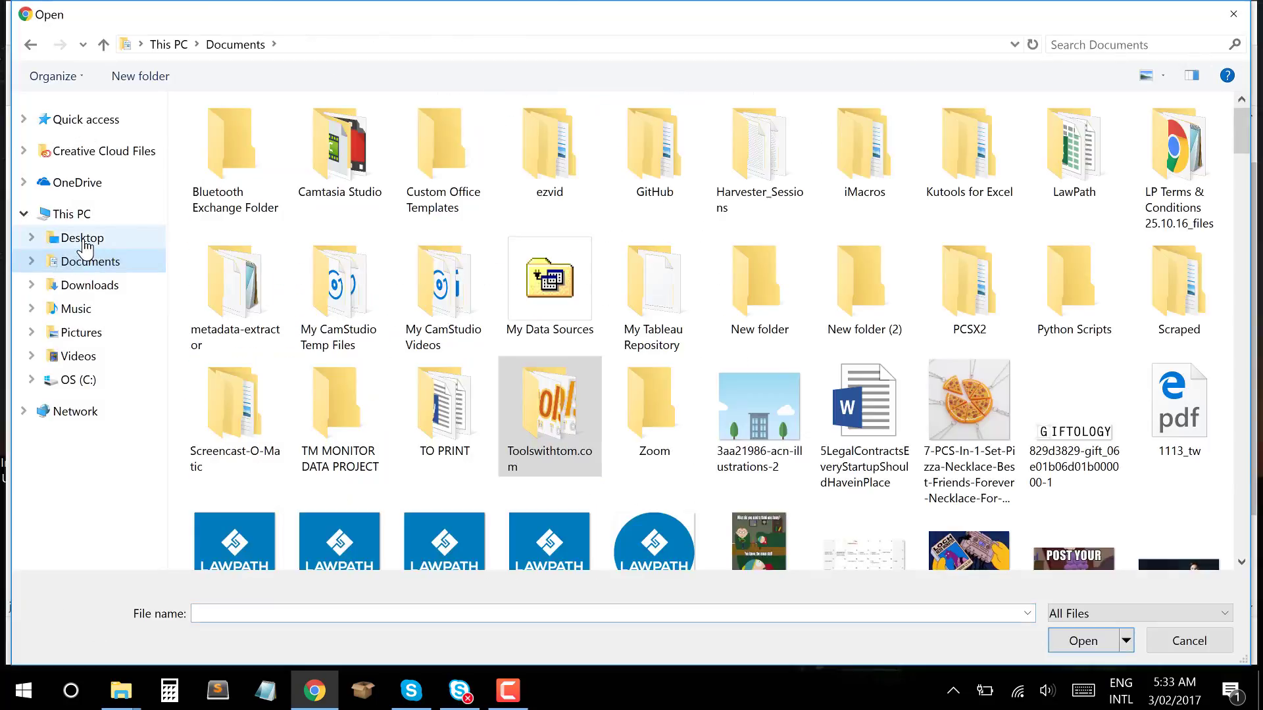
click(77, 238)
double_click(1187, 431)
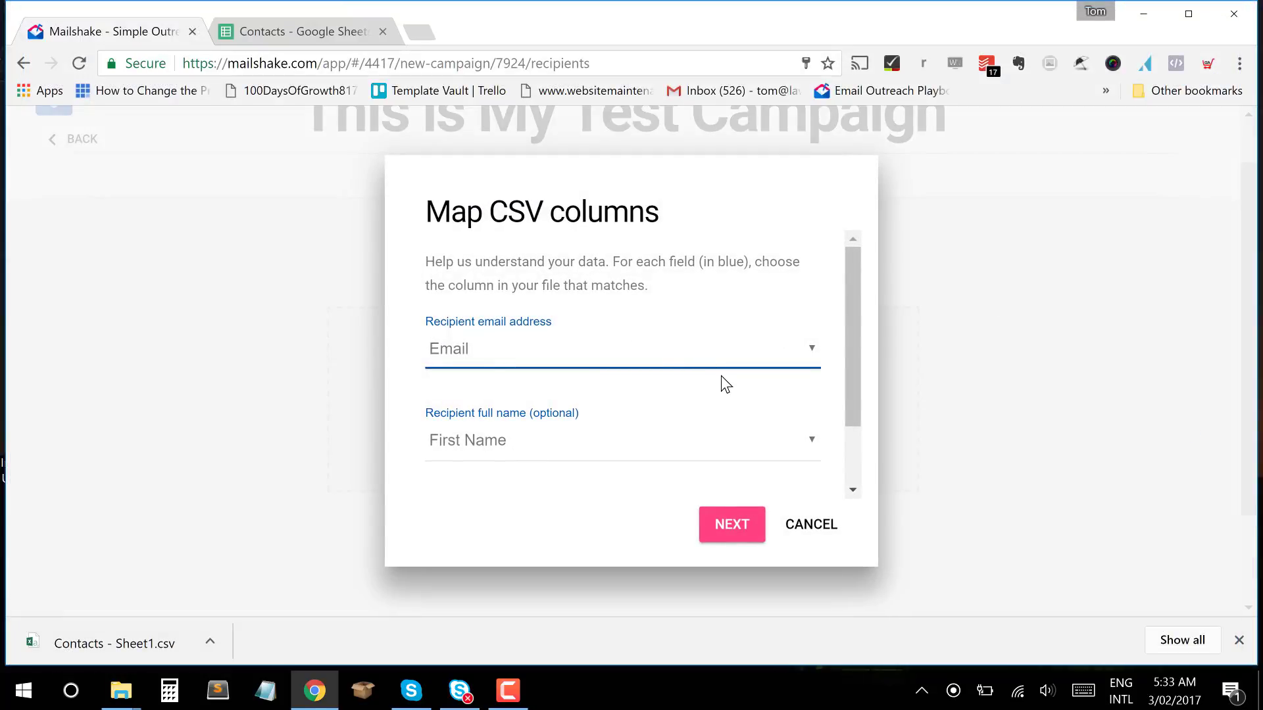
Review the CSV column mapping, checking which column supplies the recipient's full name.
scroll(721, 377, down, 2)
scroll(721, 377, up, 2)
scroll(662, 283, down, 3)
scroll(661, 283, up, 2)
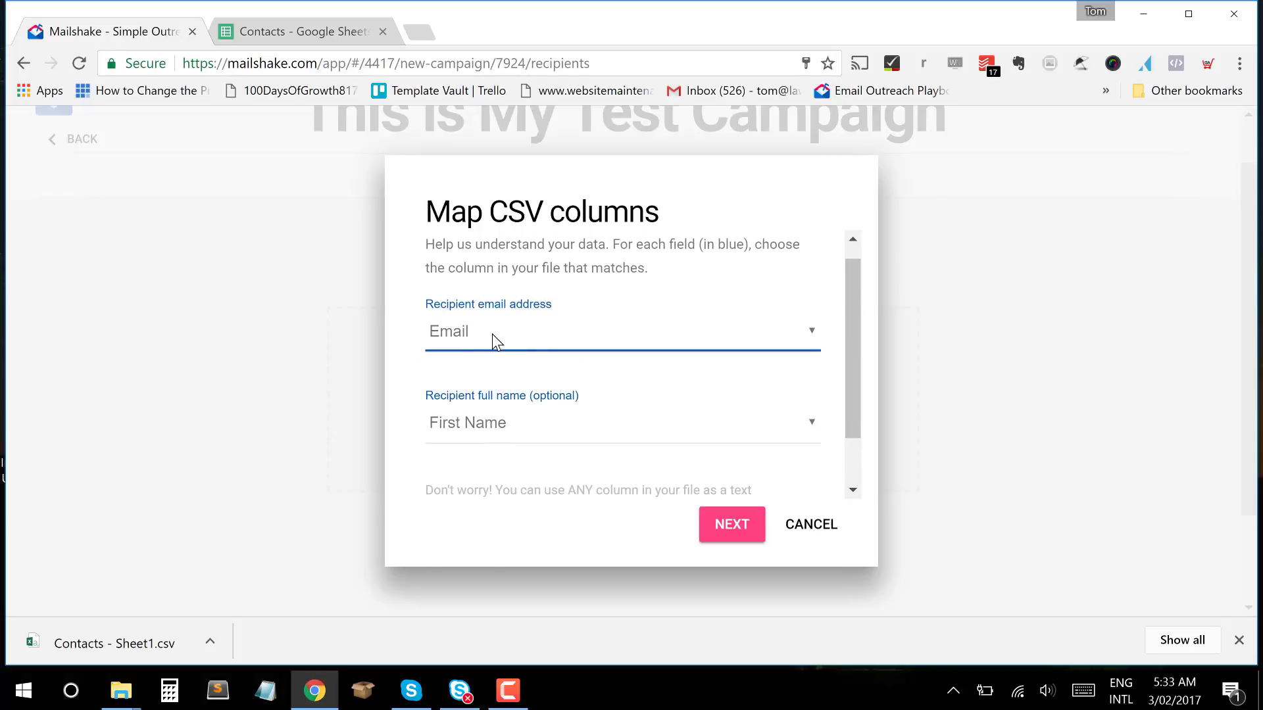
scroll(494, 339, down, 1)
scroll(624, 341, up, 1)
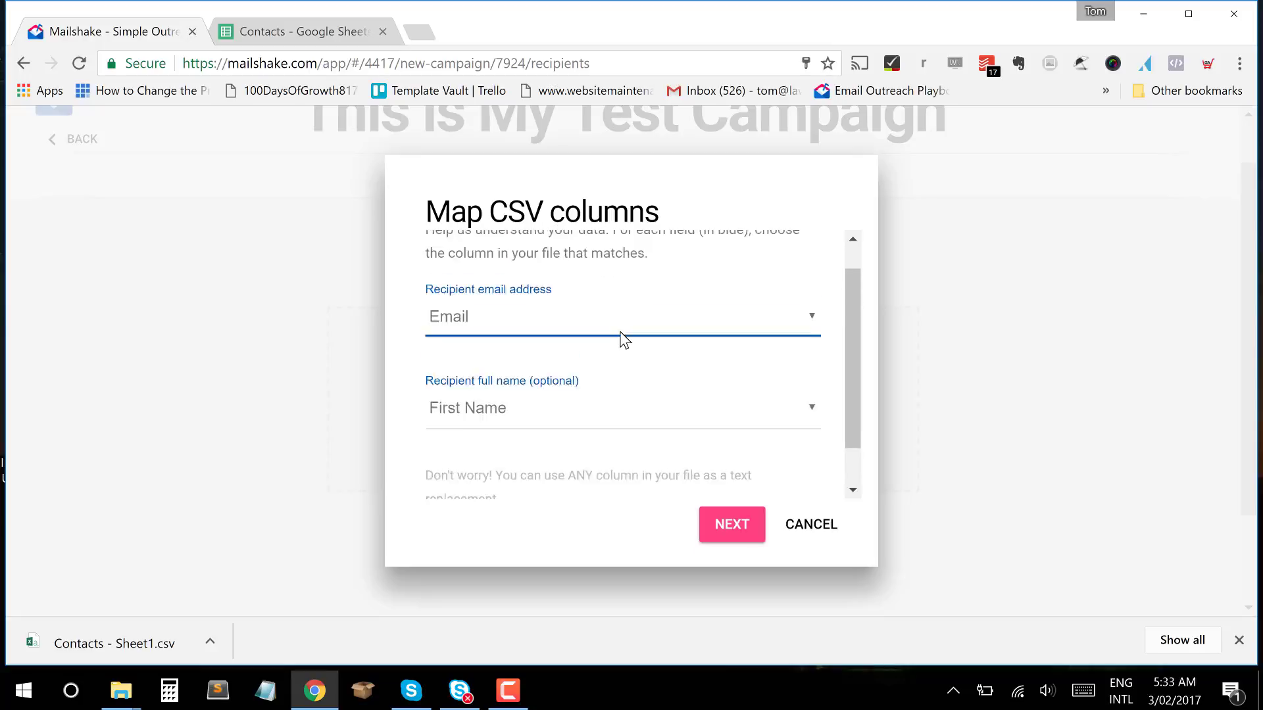
scroll(623, 341, up, 1)
scroll(622, 341, down, 1)
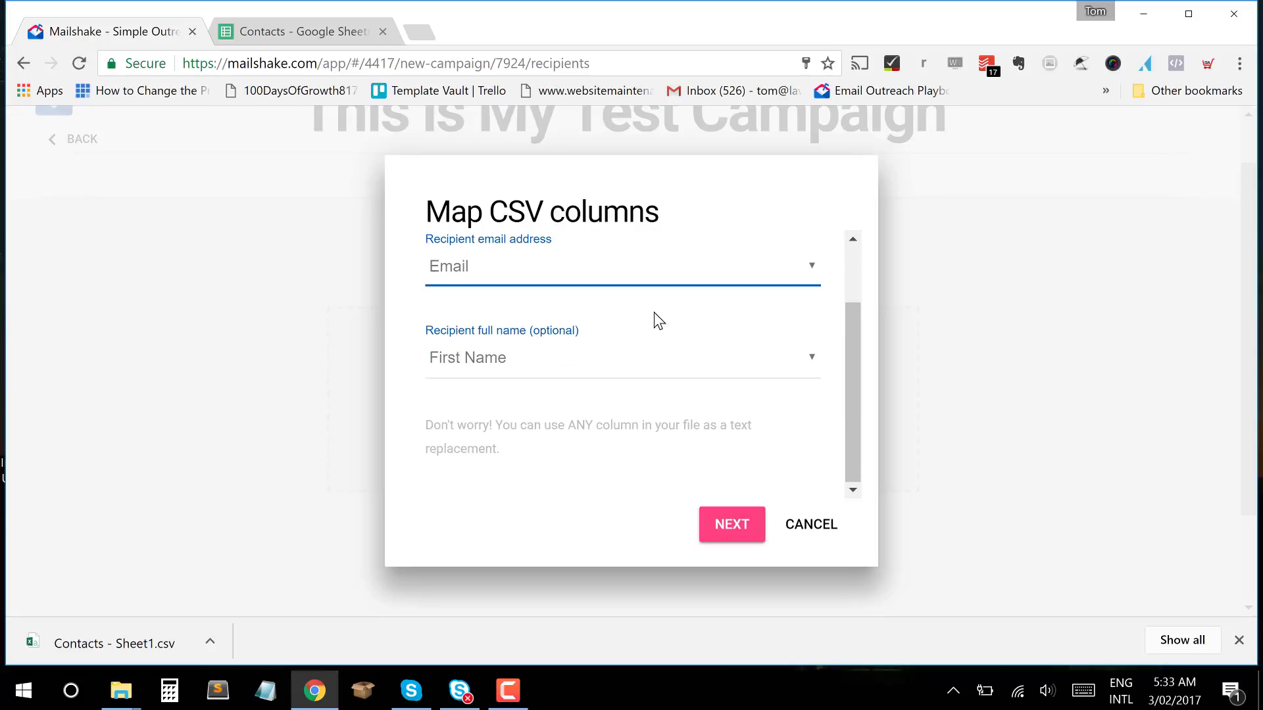
click(685, 356)
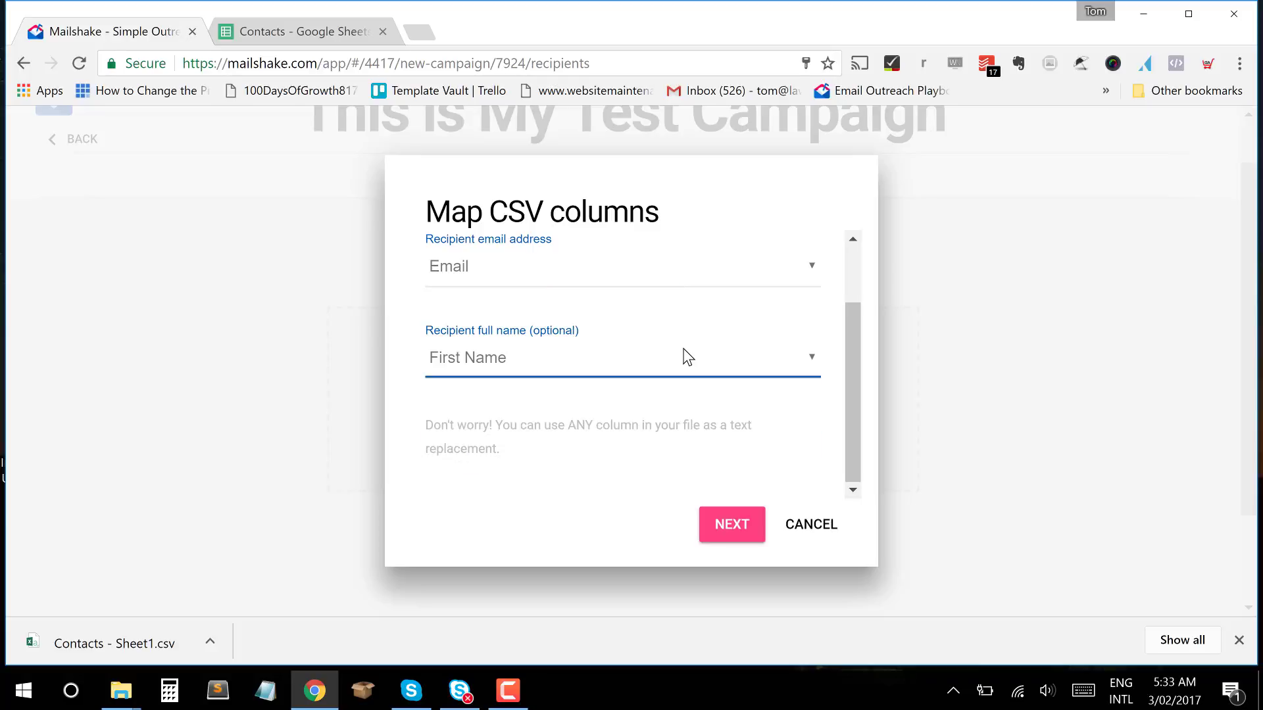
drag(850, 376, 783, 381)
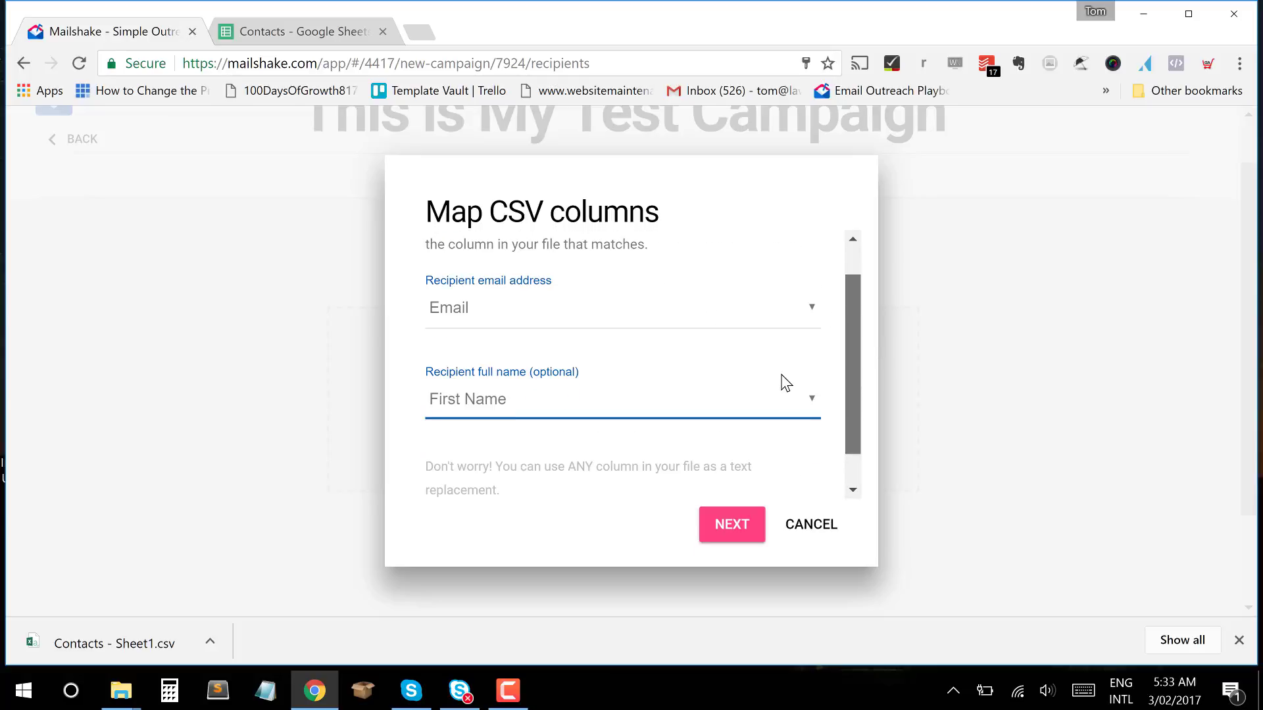
click(736, 536)
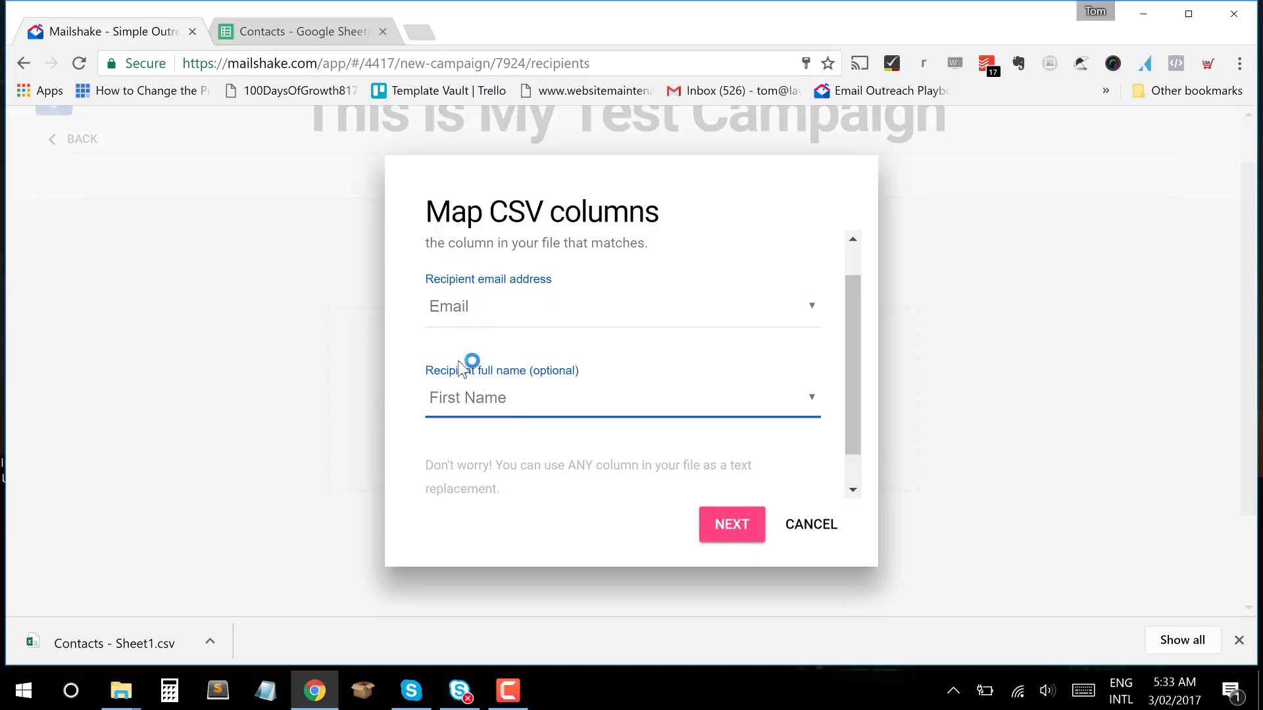
Keep Email and First Name mapped, confirm, and finish importing the list as Contacts - Sheet1.csv.
click(517, 392)
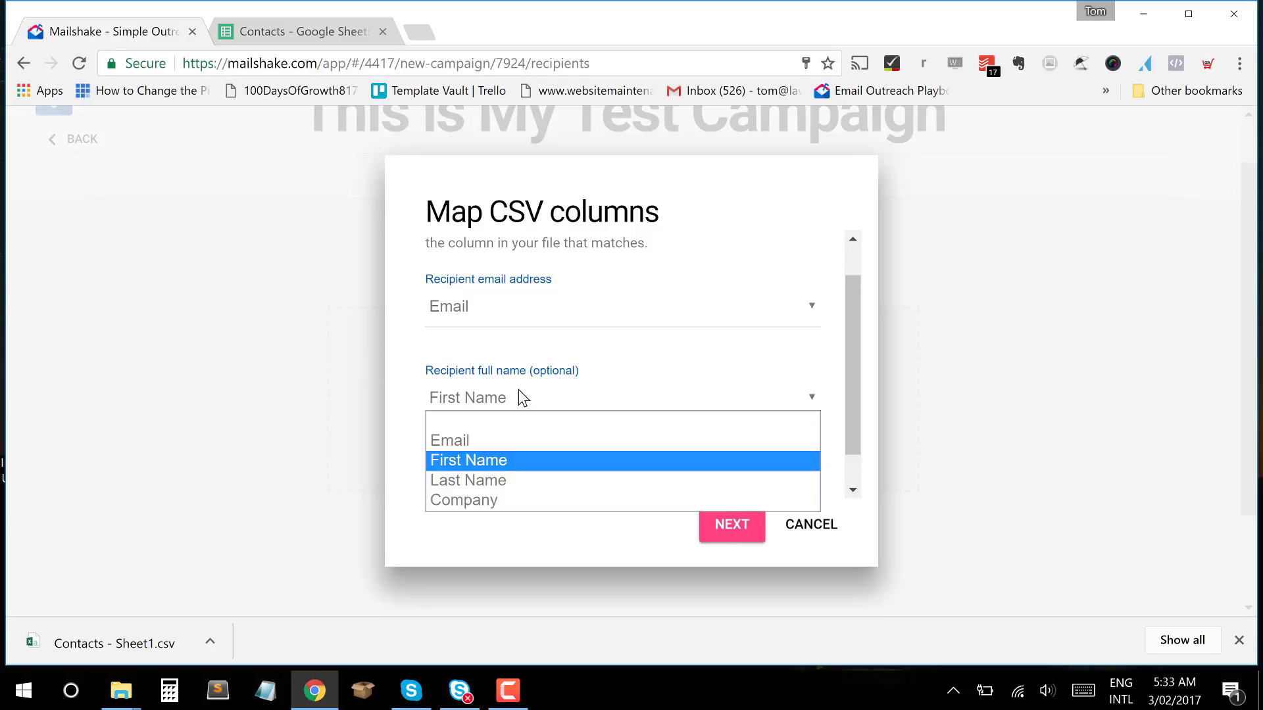
click(519, 389)
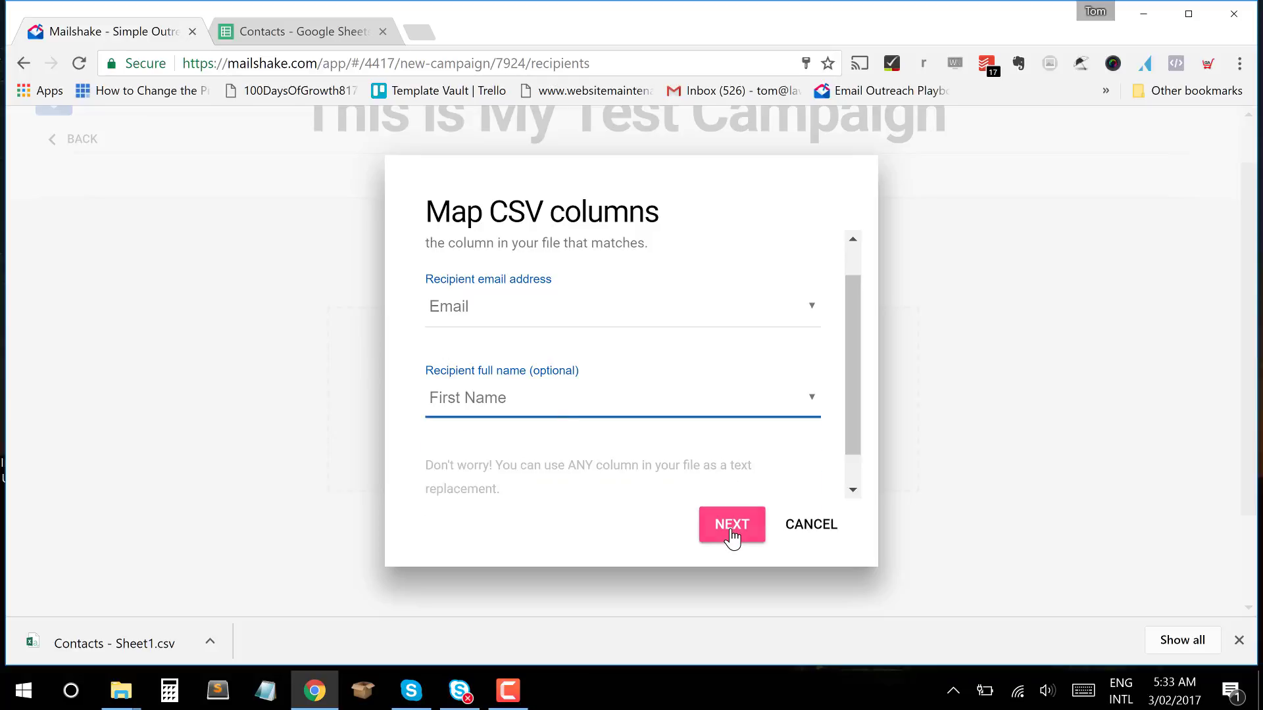
click(615, 399)
click(577, 469)
click(746, 542)
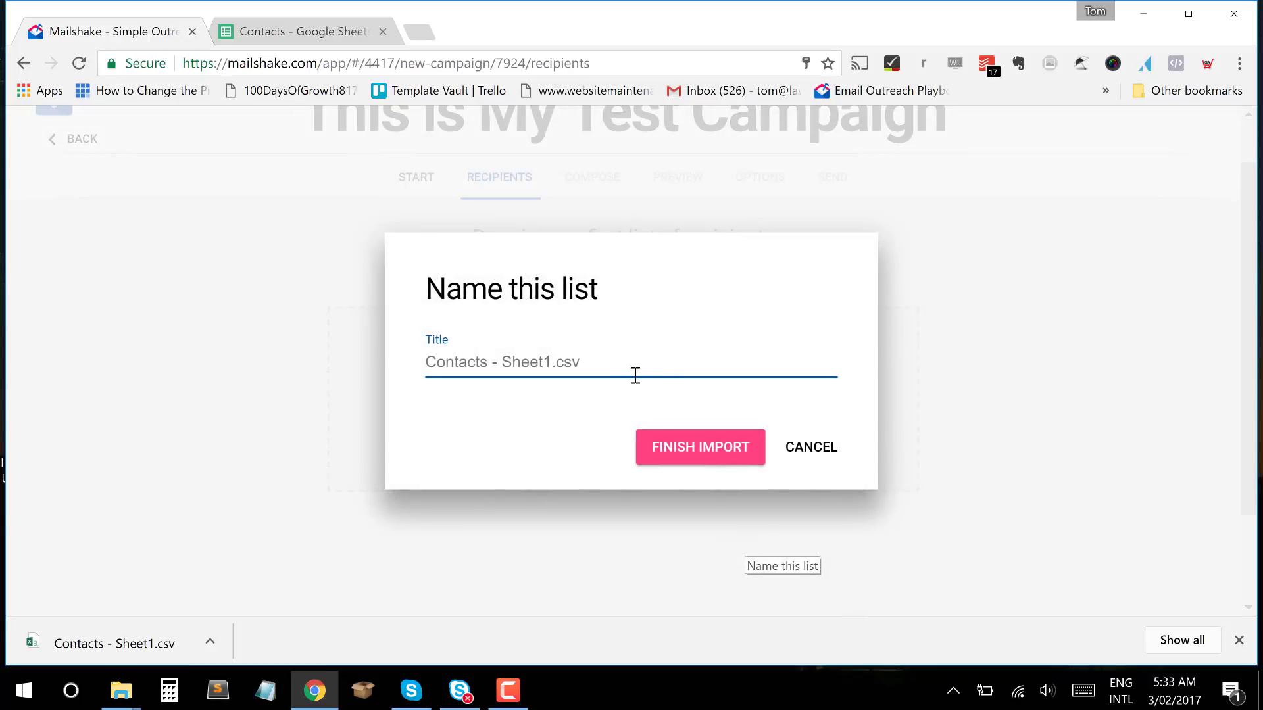
click(692, 450)
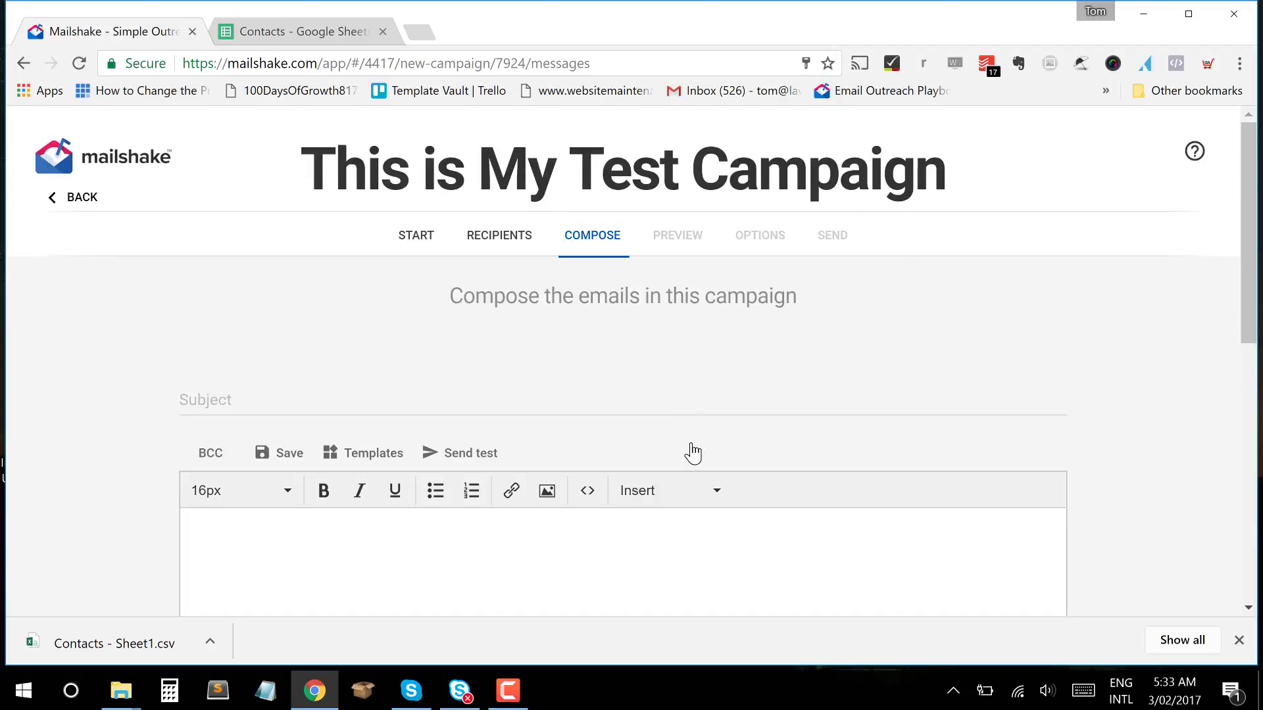
Enter 'Are you ok?' as the email subject, fixing the typo, then place the cursor in the body.
scroll(692, 454, down, 3)
scroll(694, 450, up, 1)
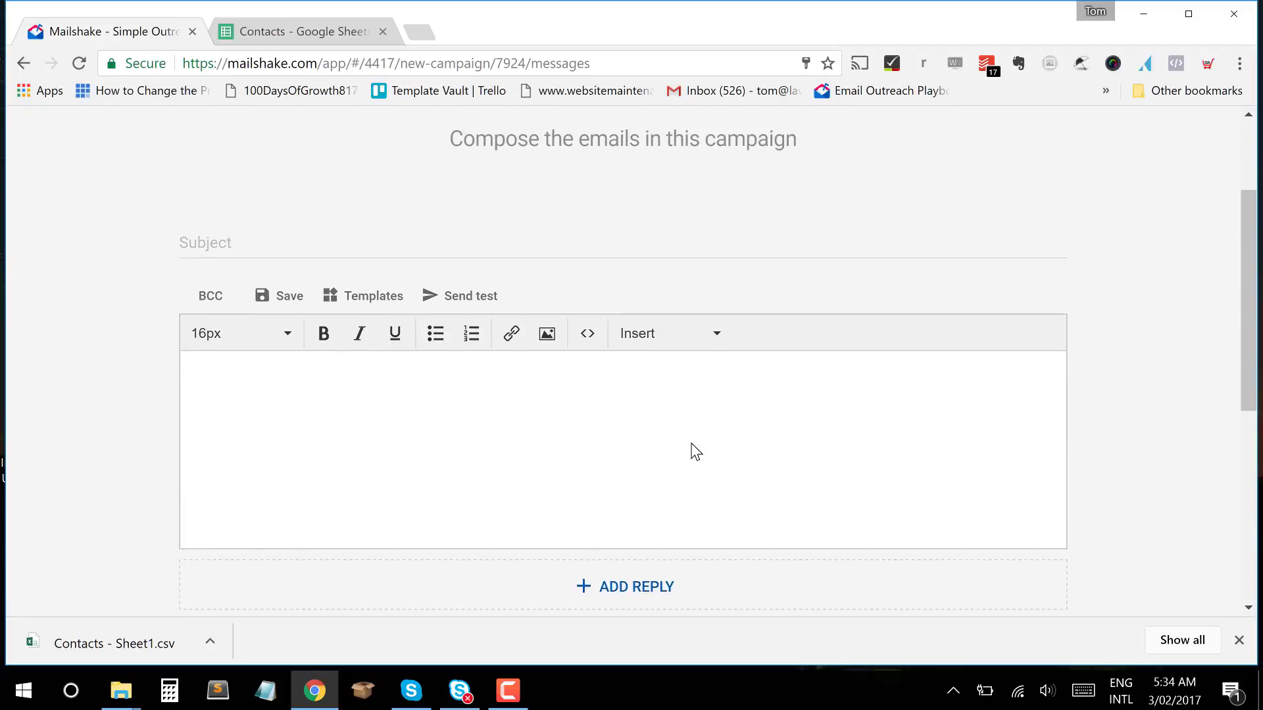
scroll(691, 445, up, 2)
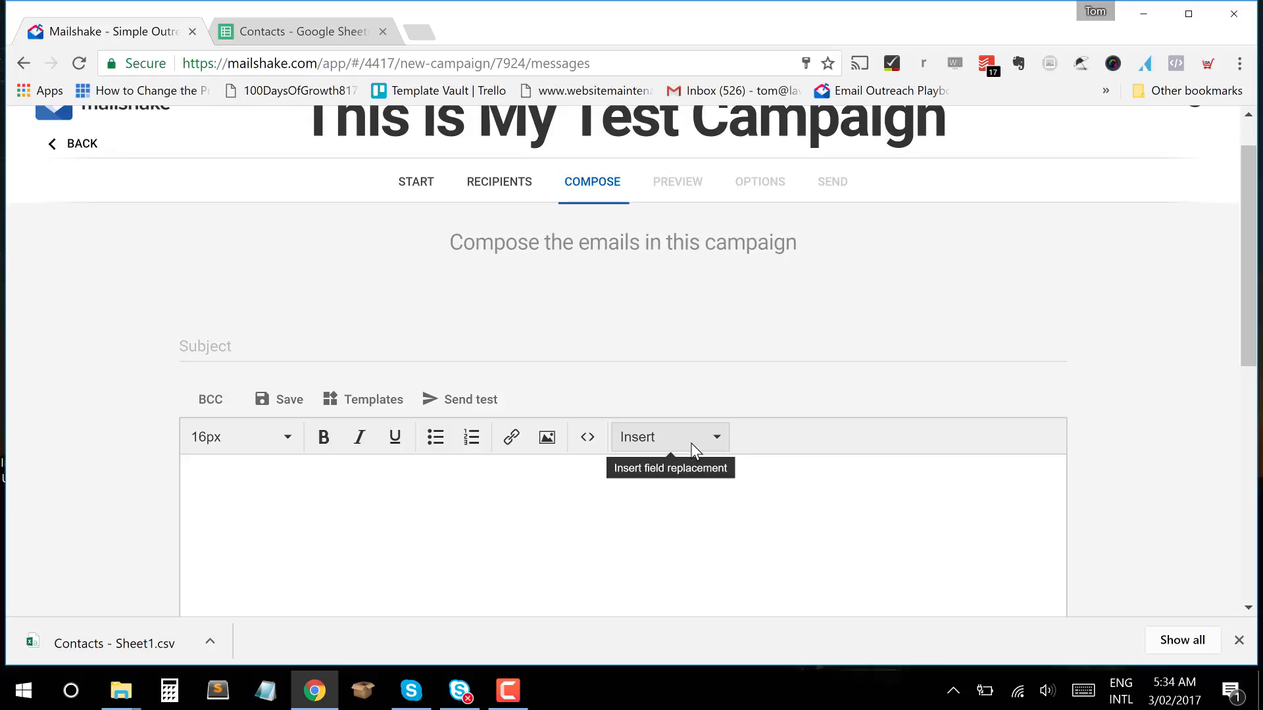
scroll(691, 447, down, 6)
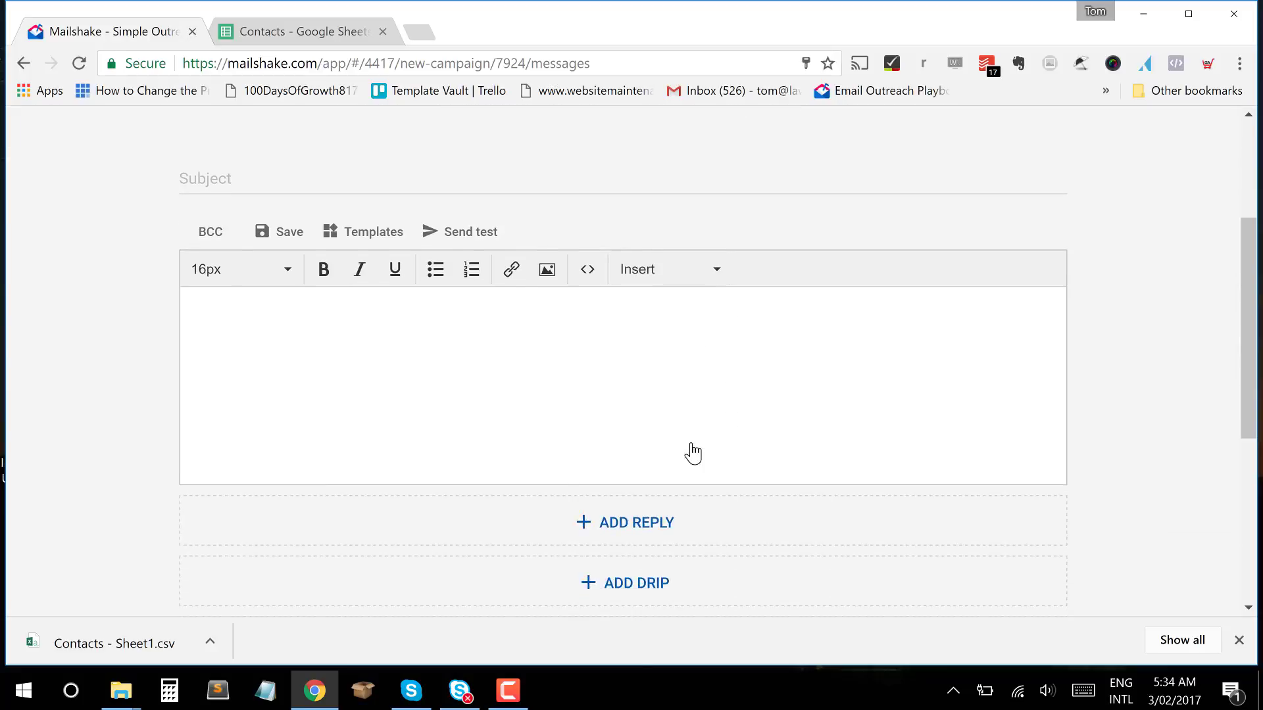
scroll(693, 451, up, 5)
scroll(693, 453, up, 1)
scroll(693, 452, down, 3)
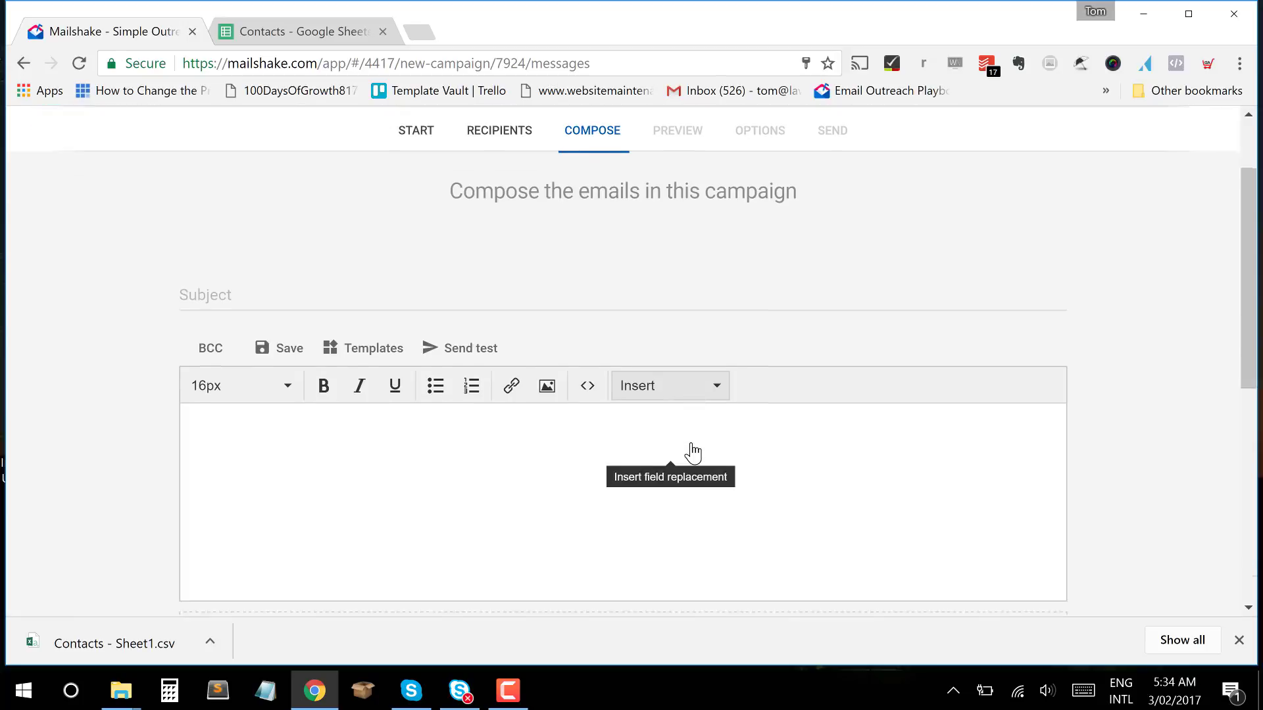
scroll(693, 453, up, 3)
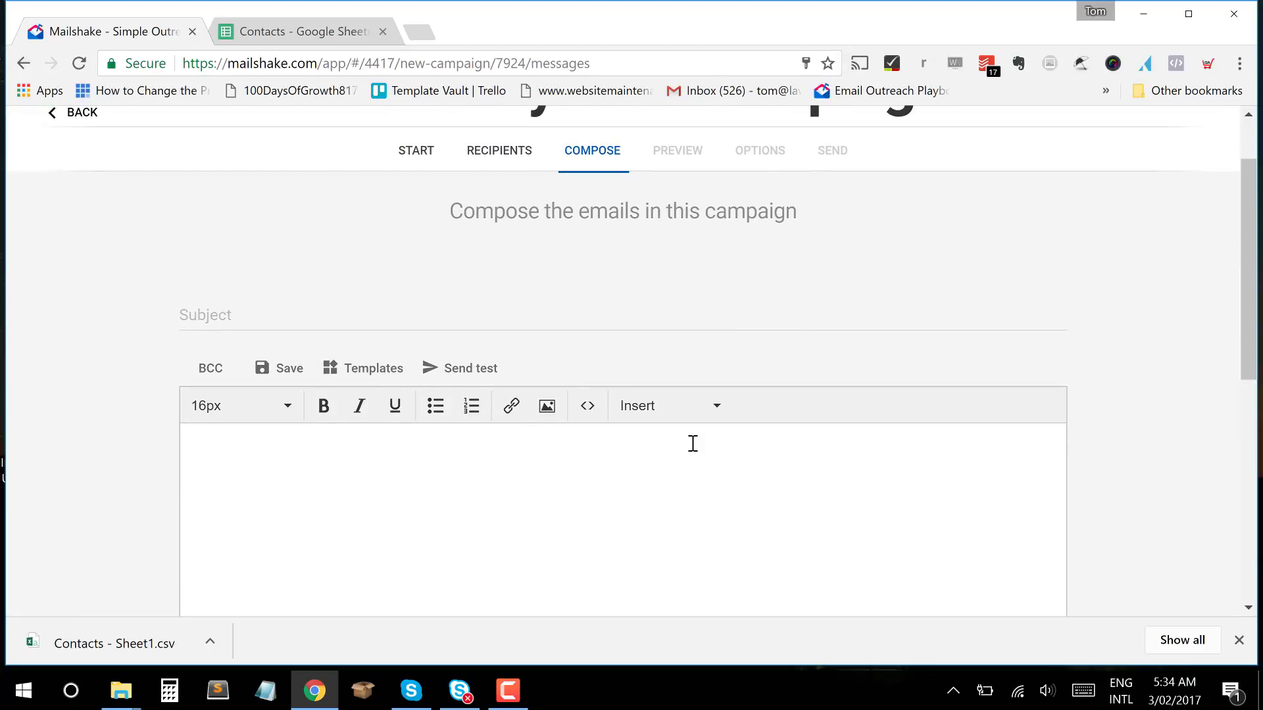
click(291, 317)
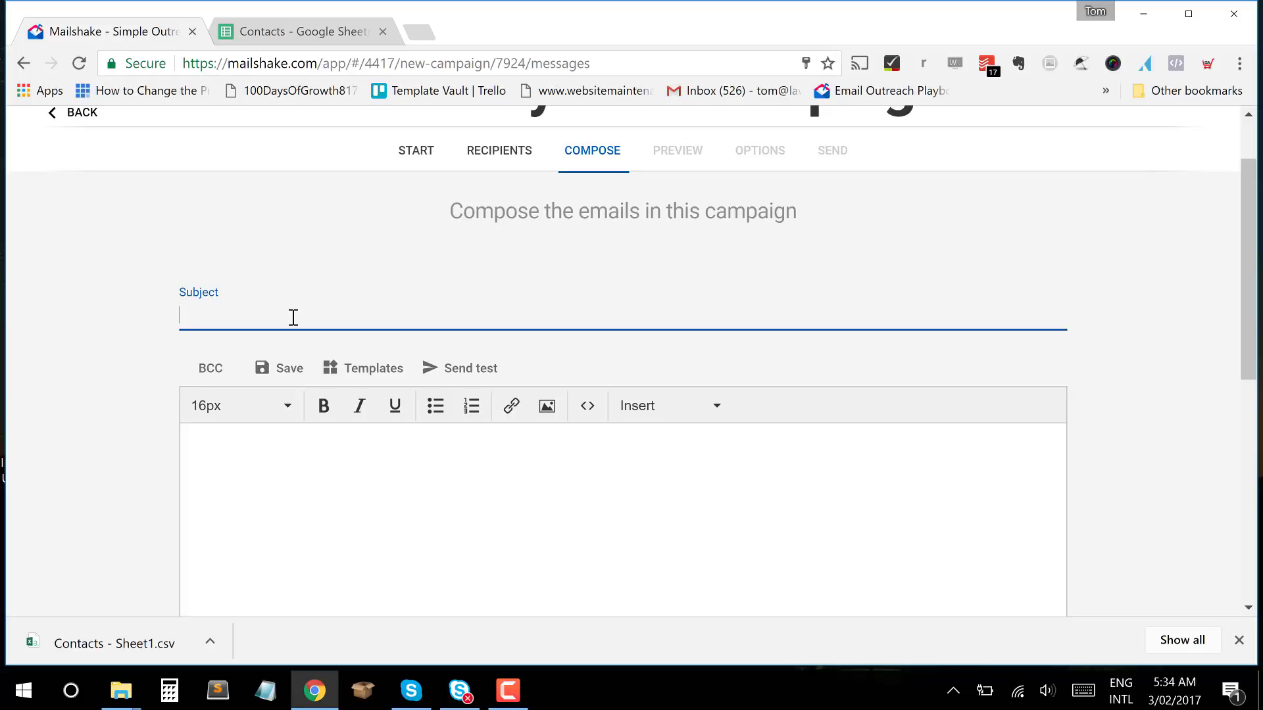
text(Are you ok>?)
key(BackSpace)
click(440, 498)
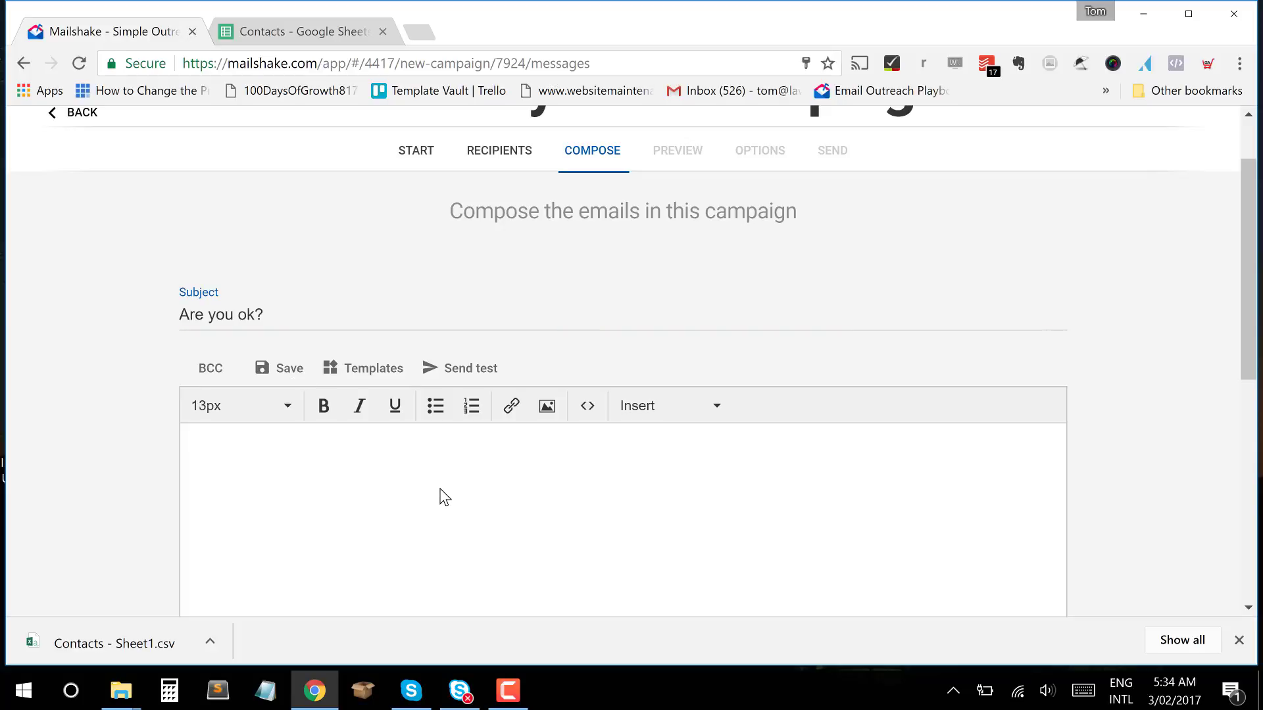
scroll(444, 498, down, 2)
scroll(445, 498, up, 2)
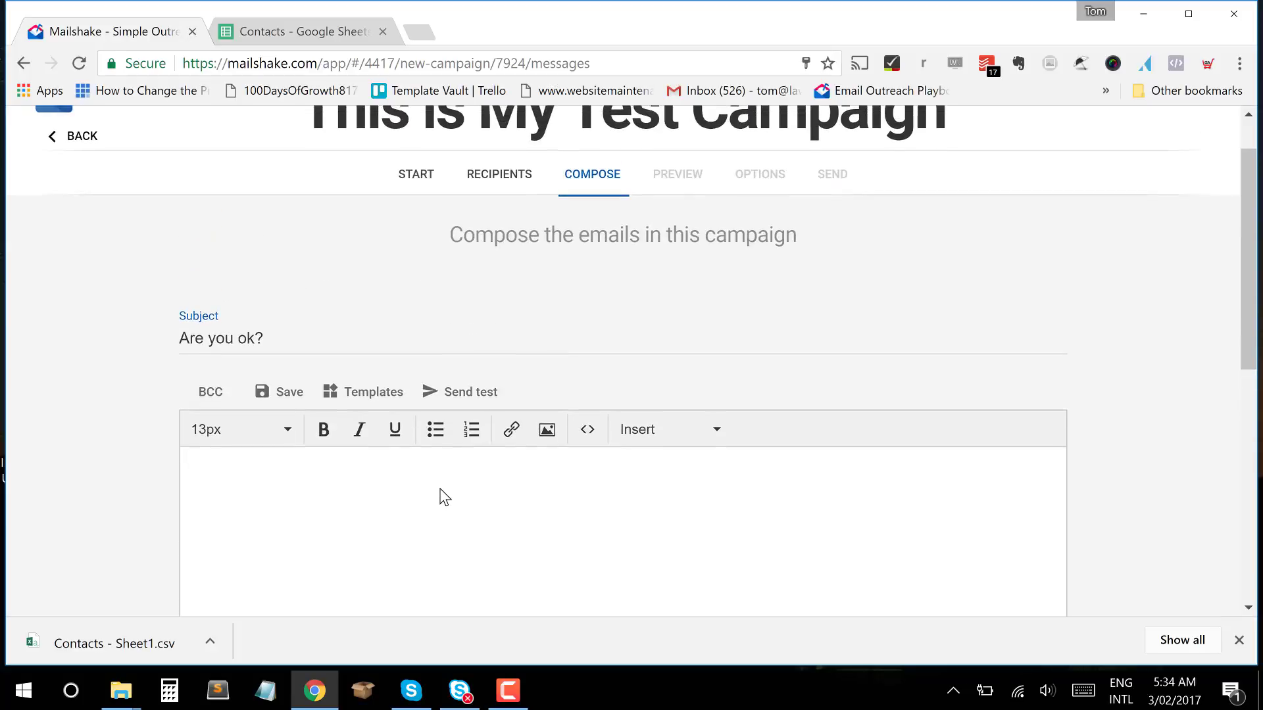
scroll(445, 497, down, 2)
scroll(444, 498, up, 1)
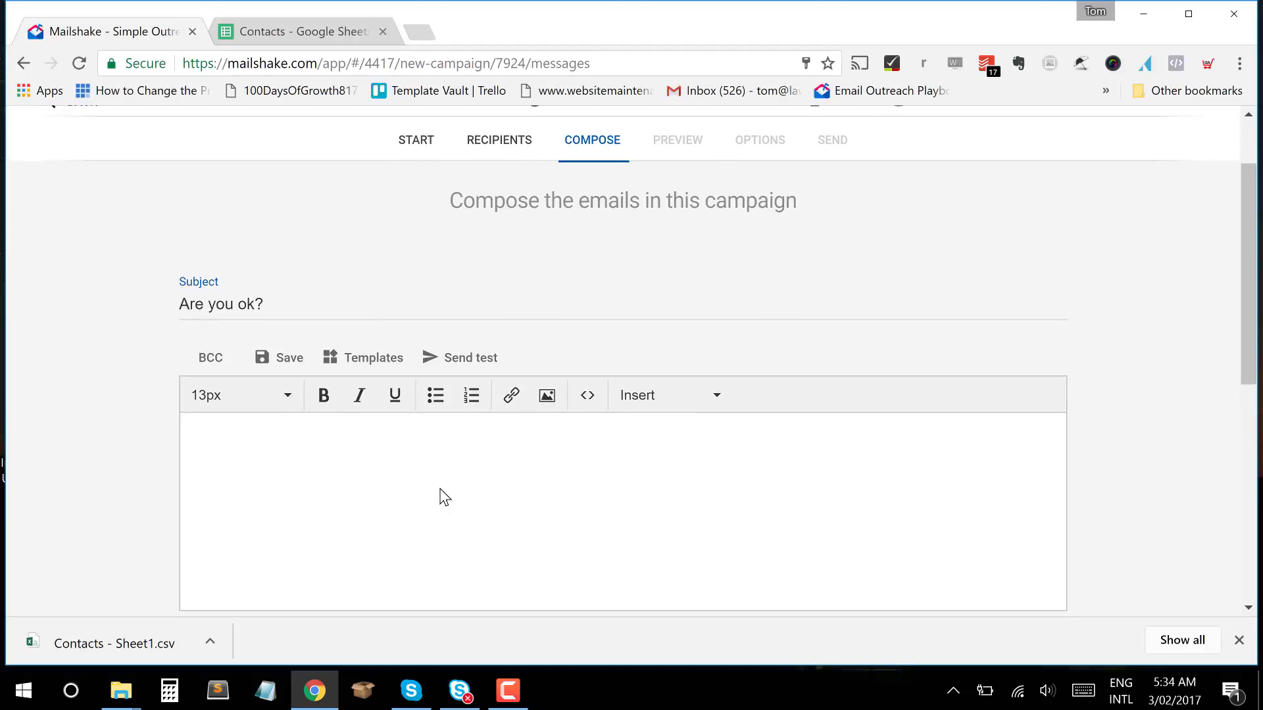
Open the email templates and browse categories like Follow Up, Guest Blog and Sales Outreach.
click(367, 364)
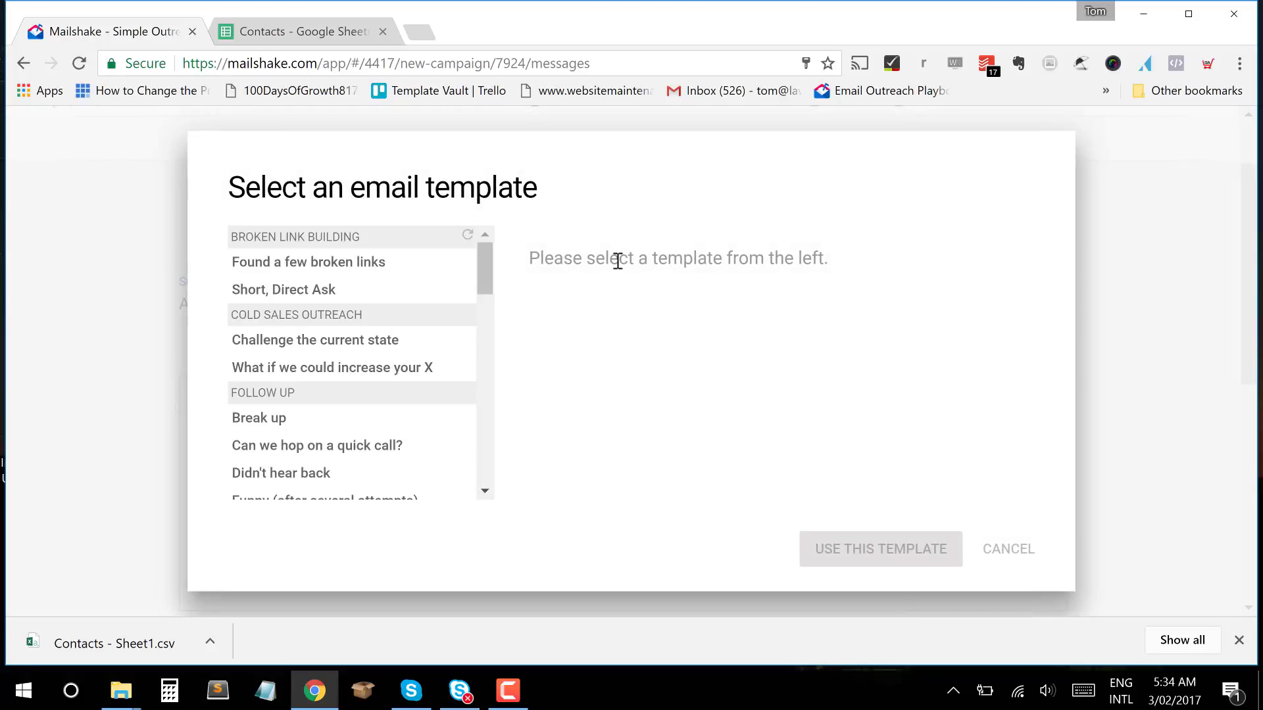
scroll(369, 423, down, 9)
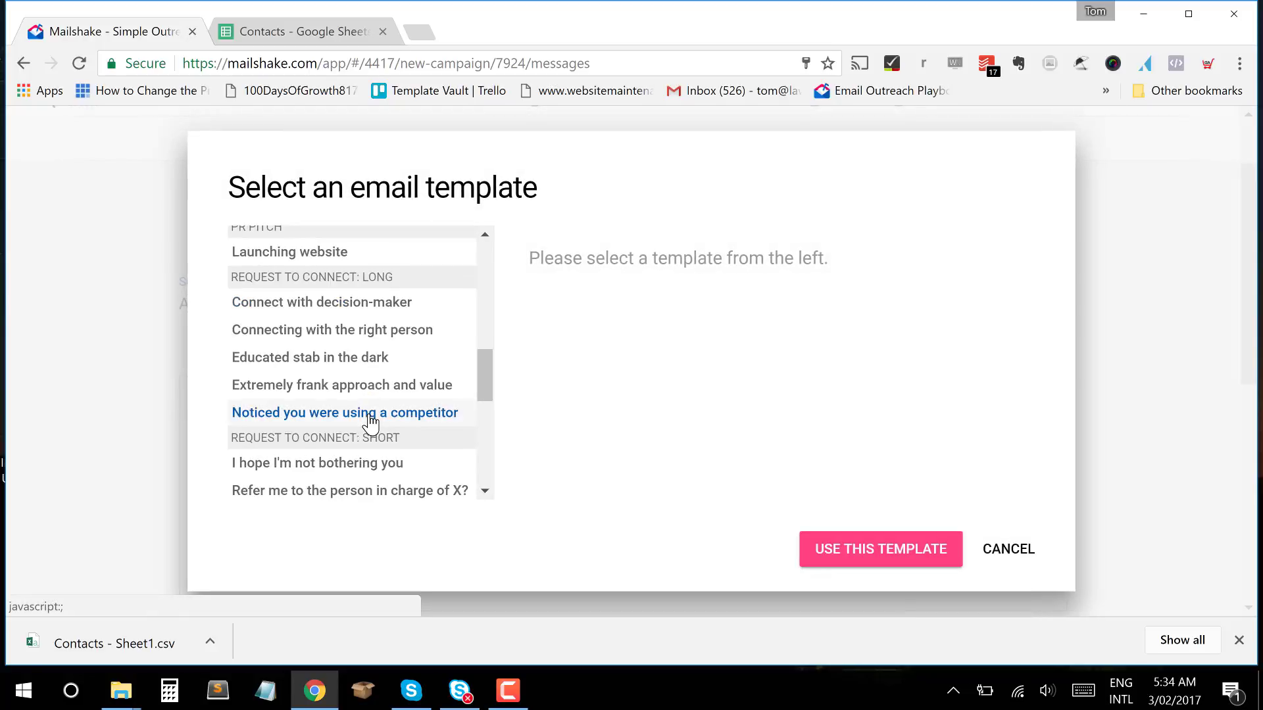
scroll(372, 424, down, 5)
scroll(372, 424, up, 12)
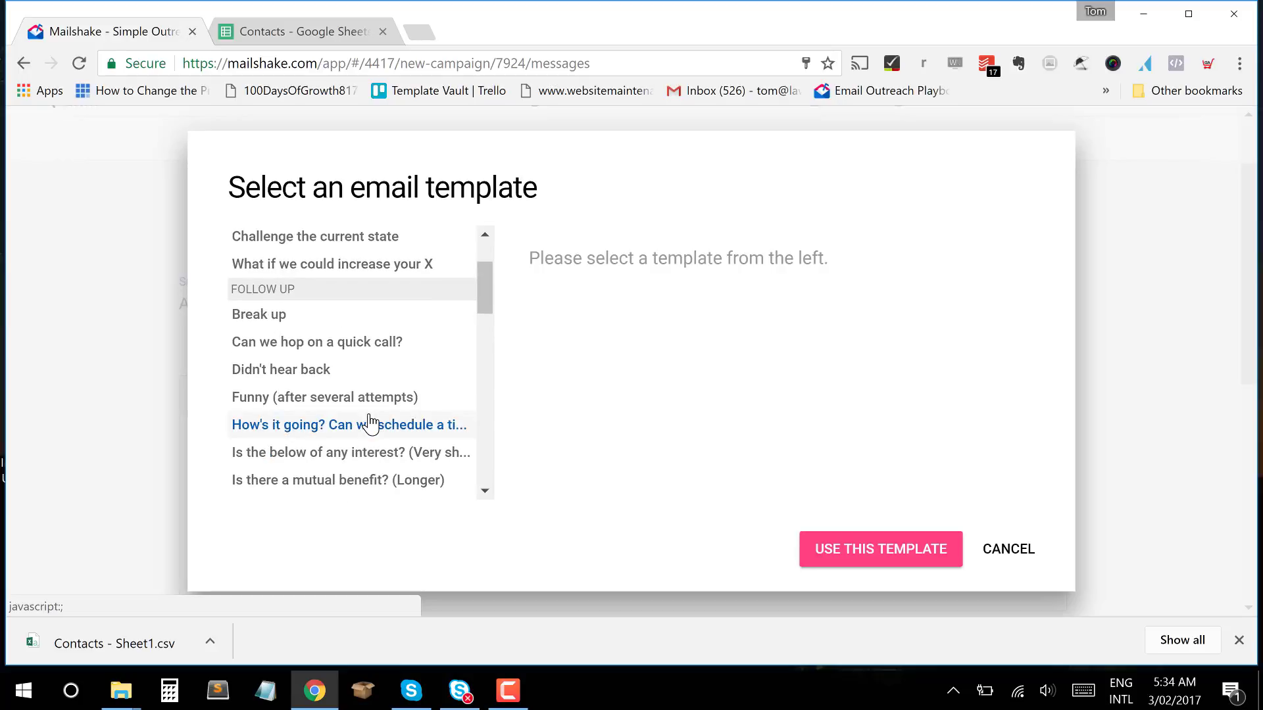
scroll(370, 423, up, 3)
scroll(370, 425, down, 8)
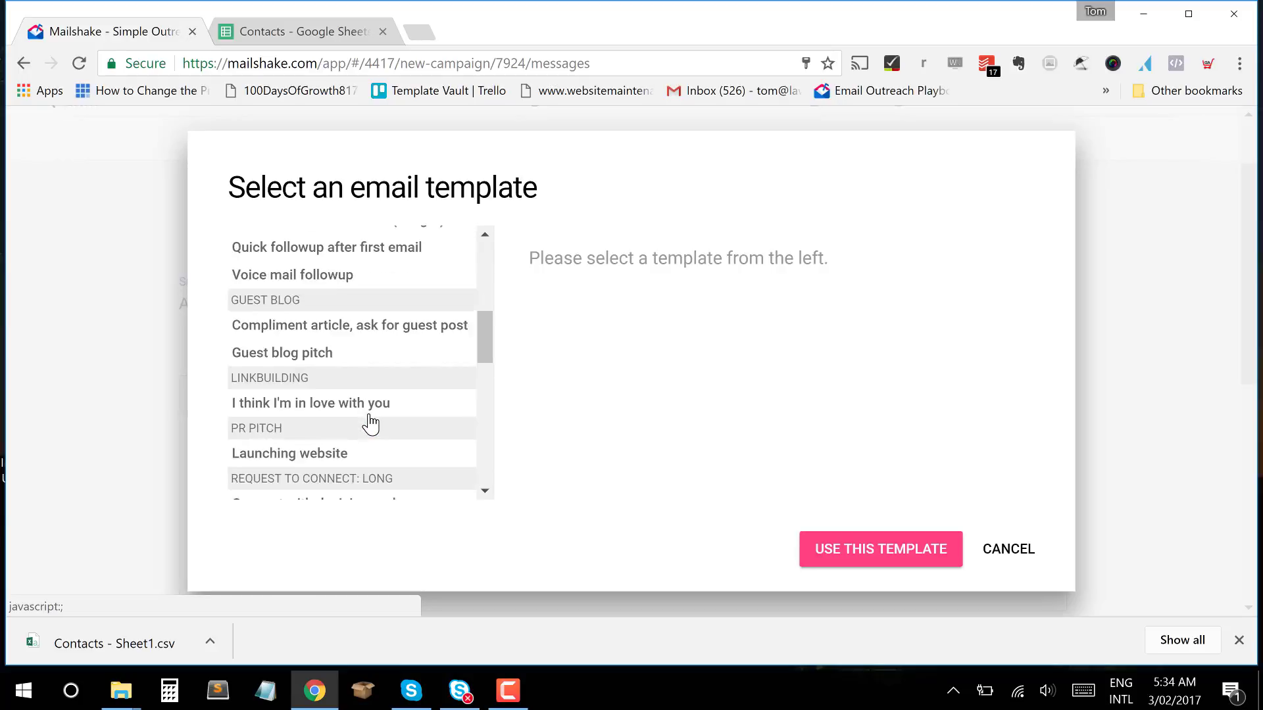
scroll(370, 423, down, 1)
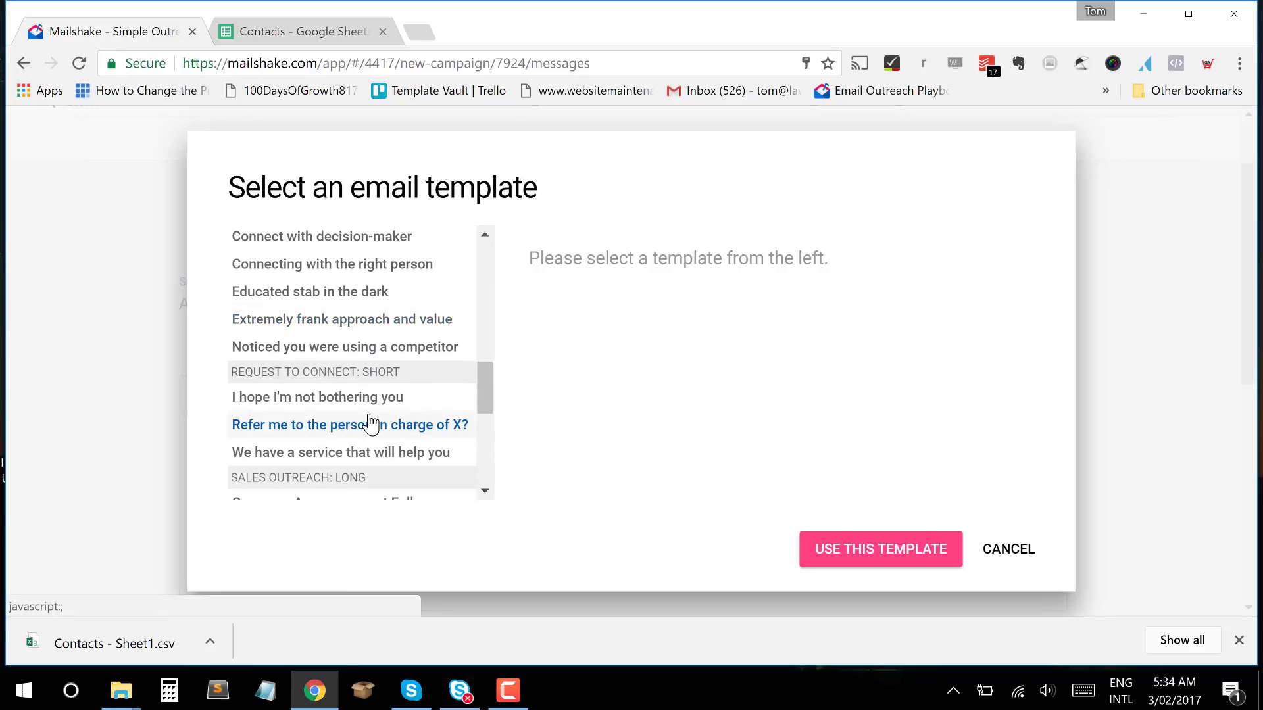
scroll(370, 423, up, 8)
scroll(370, 423, up, 5)
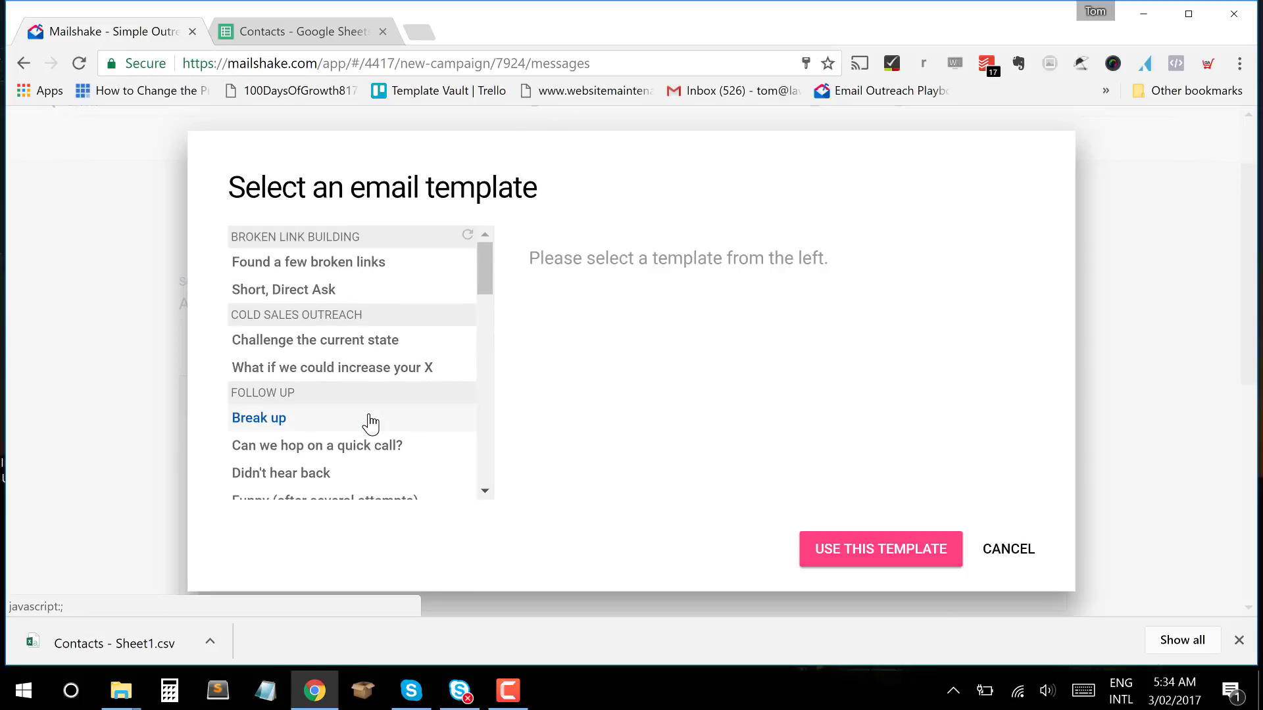
scroll(370, 424, down, 10)
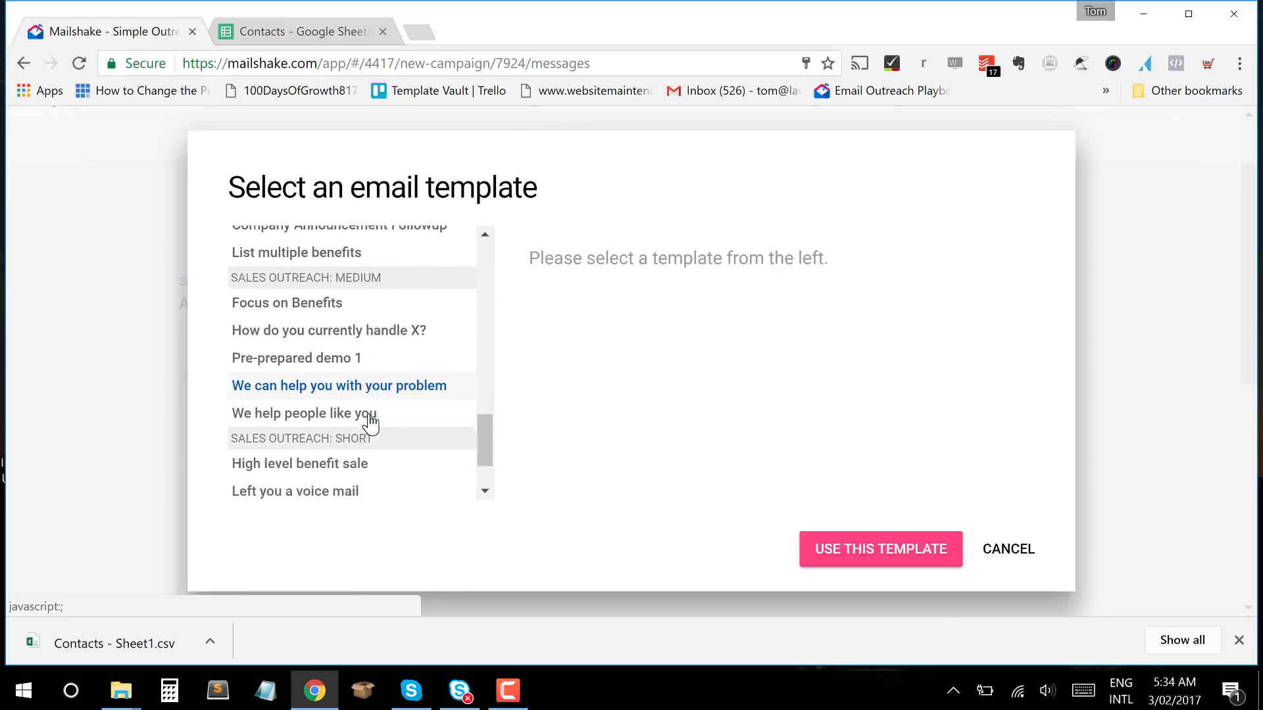
scroll(371, 424, down, 1)
scroll(370, 425, up, 10)
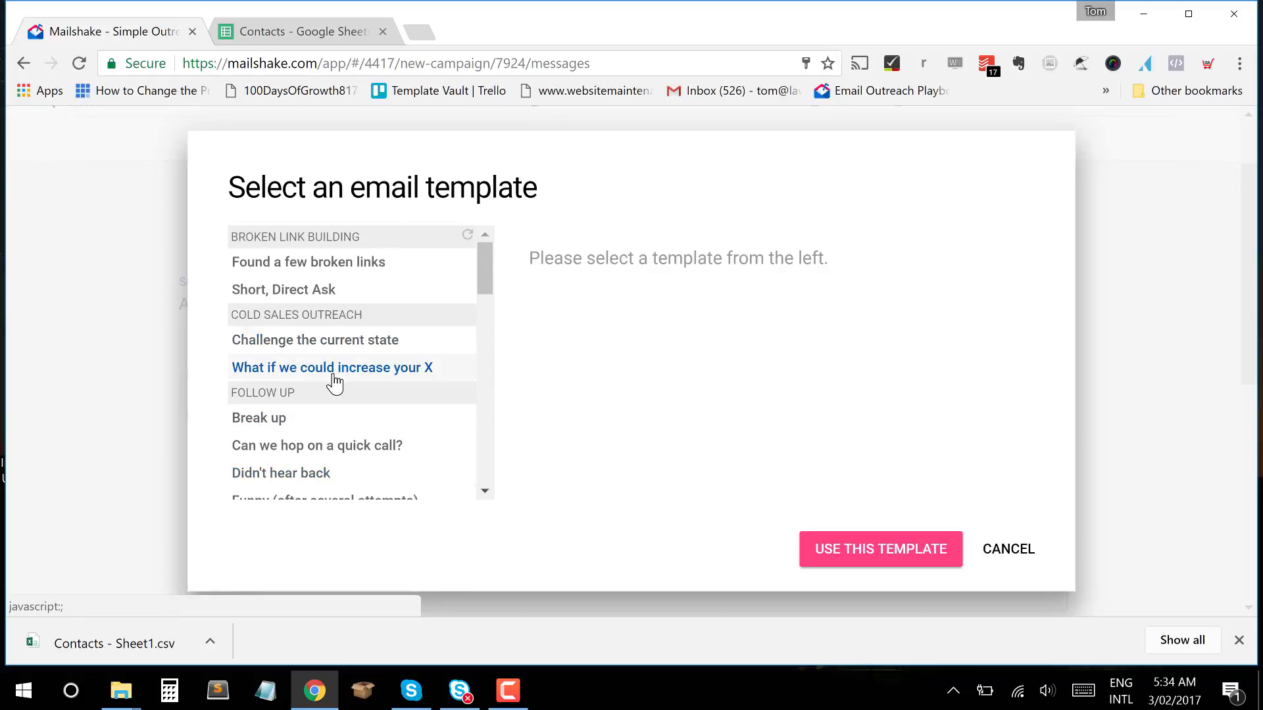
Preview the 'What if we could increase your X' template, inspecting its {{First}} and {{Percentage_Improvements}} placeholders.
click(375, 356)
click(388, 374)
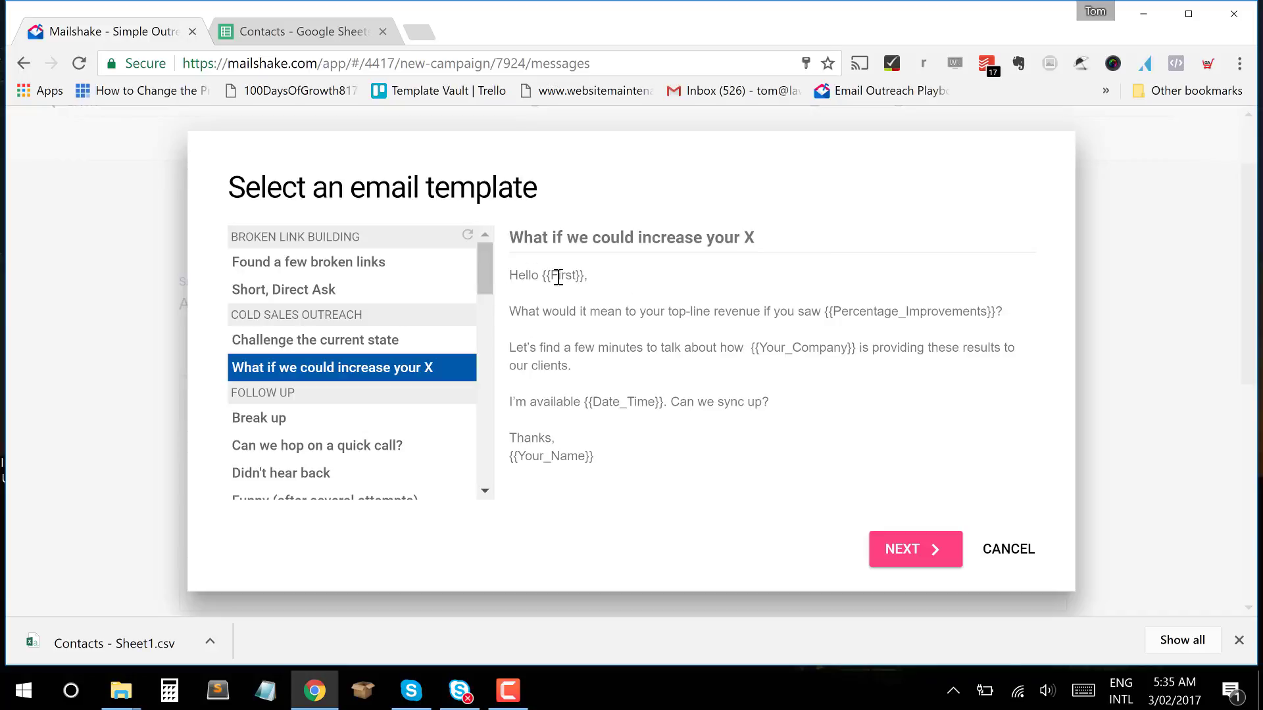
drag(585, 276, 541, 270)
drag(822, 313, 957, 313)
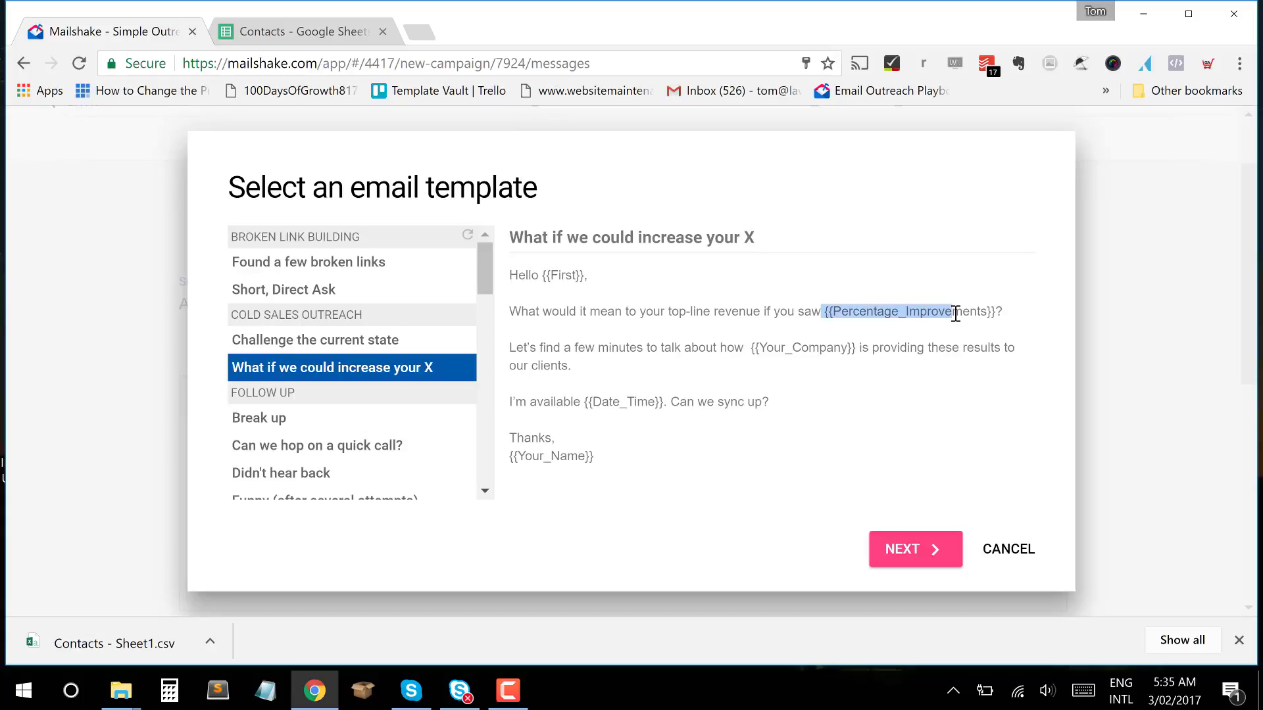
click(957, 313)
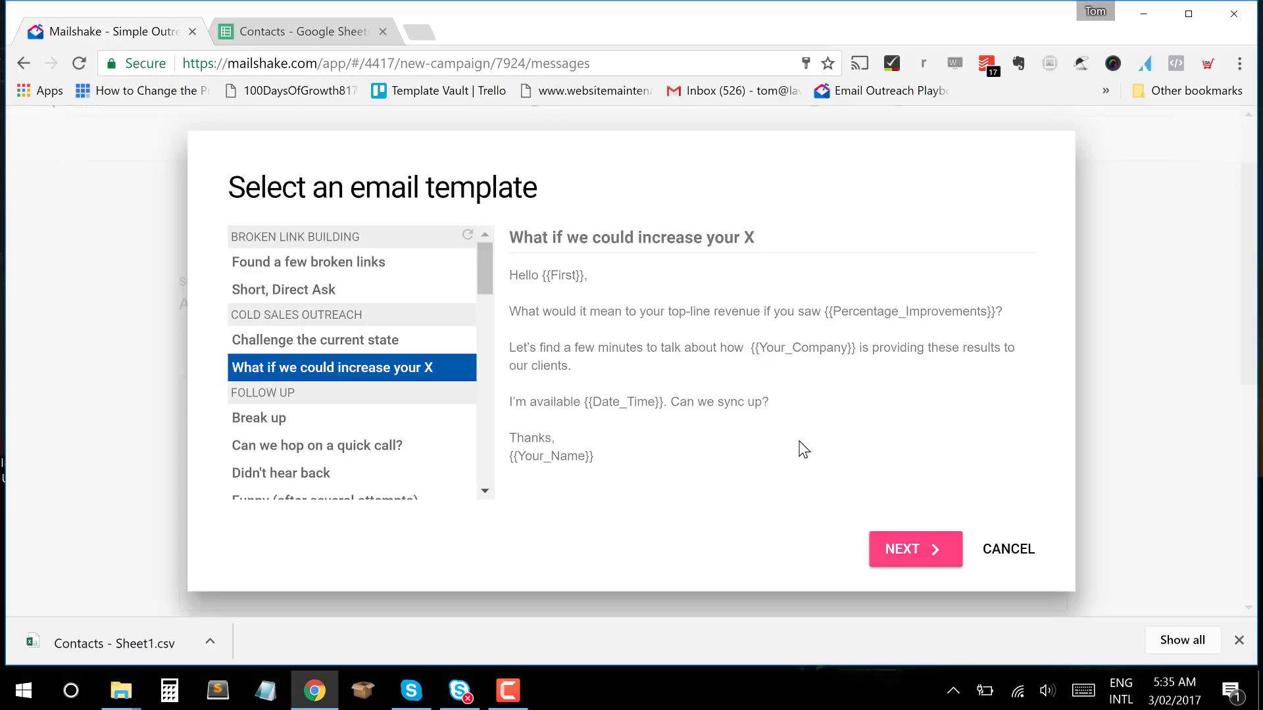
Start customizing the template, entering '200% increase in traffic' as the improvement figure.
click(888, 561)
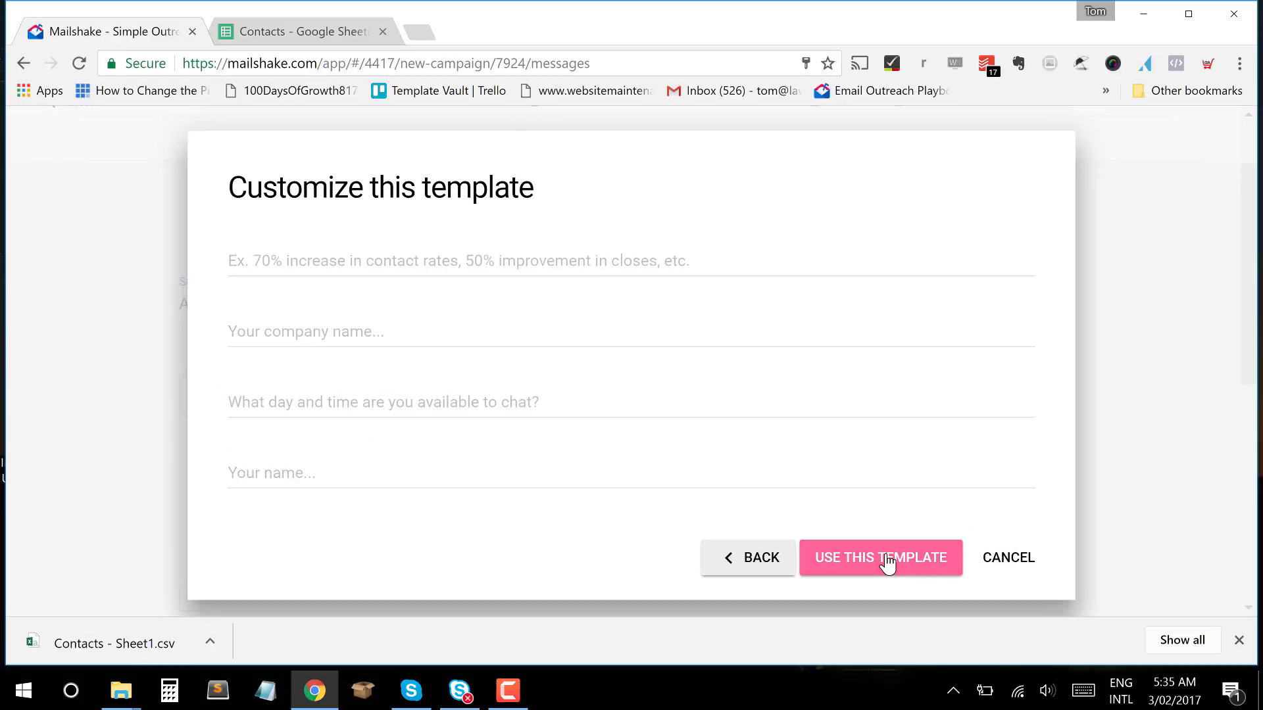
click(419, 272)
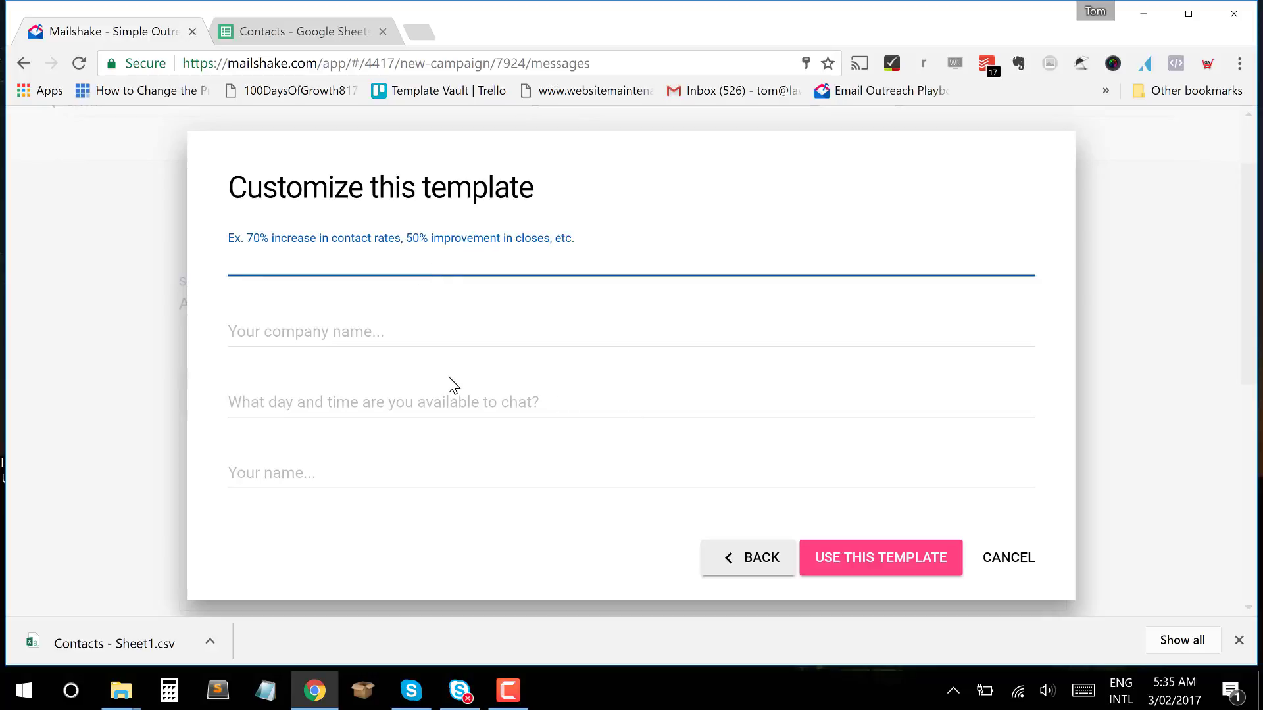
click(327, 253)
click(353, 360)
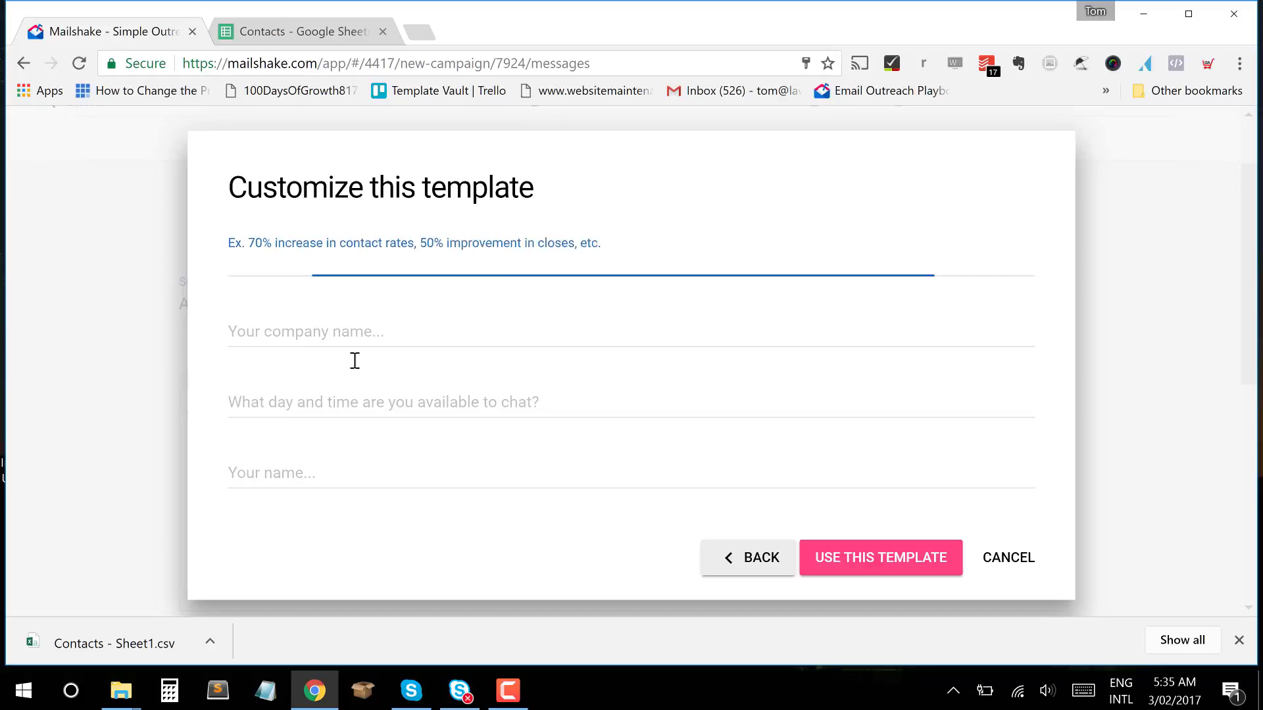
click(325, 270)
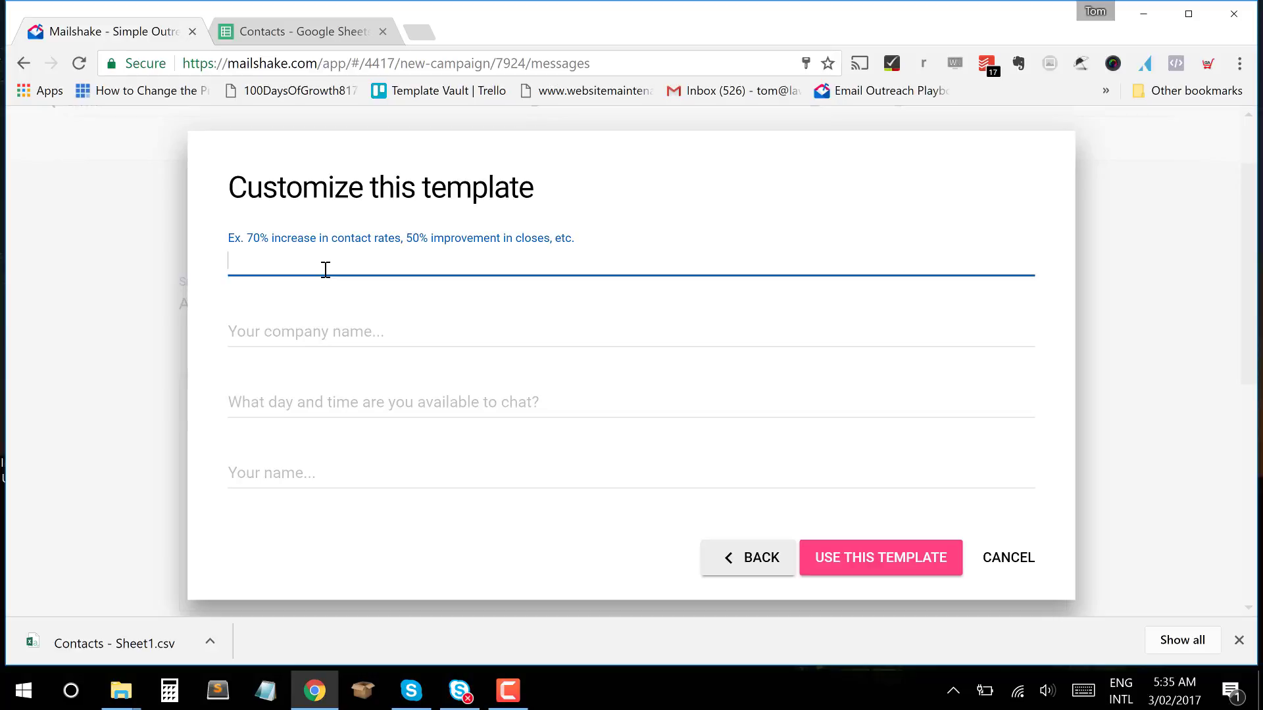
text(200% increase in traffic)
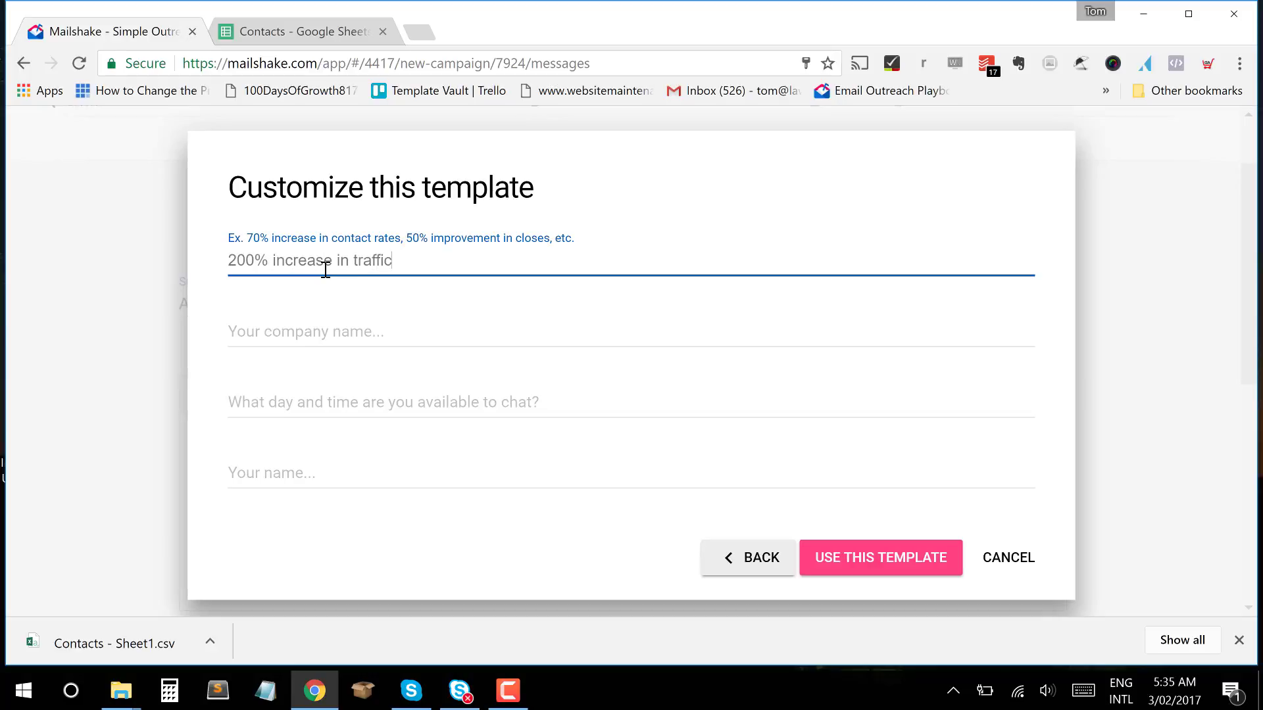
Fill in the company name, '9-30am next Tuesday' chat time and sender's name, then apply the template.
click(343, 348)
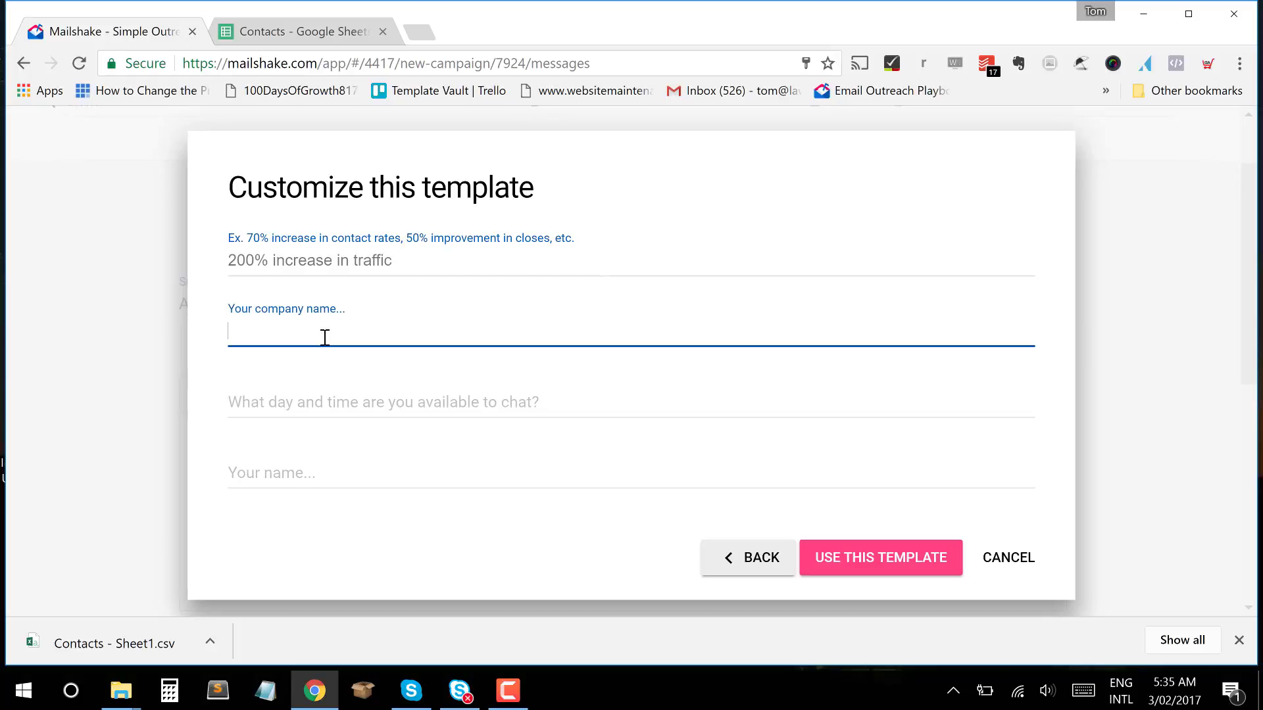
text(Tools with Tom)
click(315, 417)
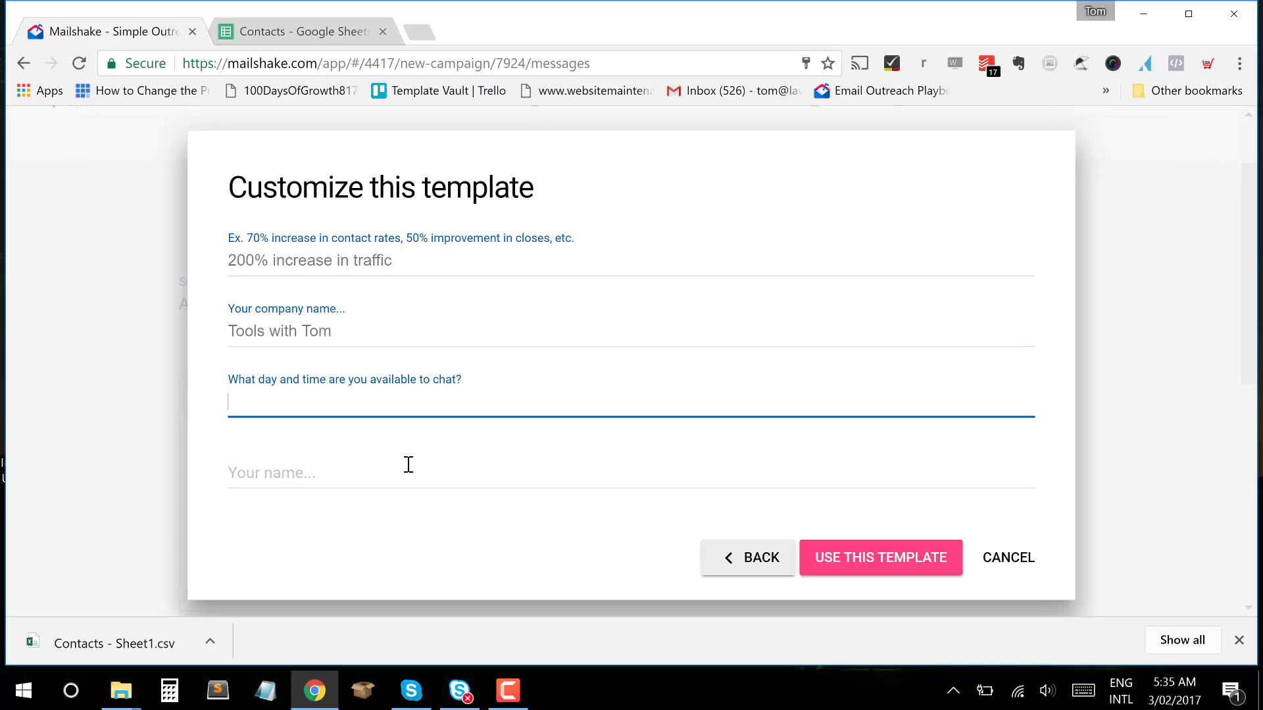
text(9-30am next Tuesday)
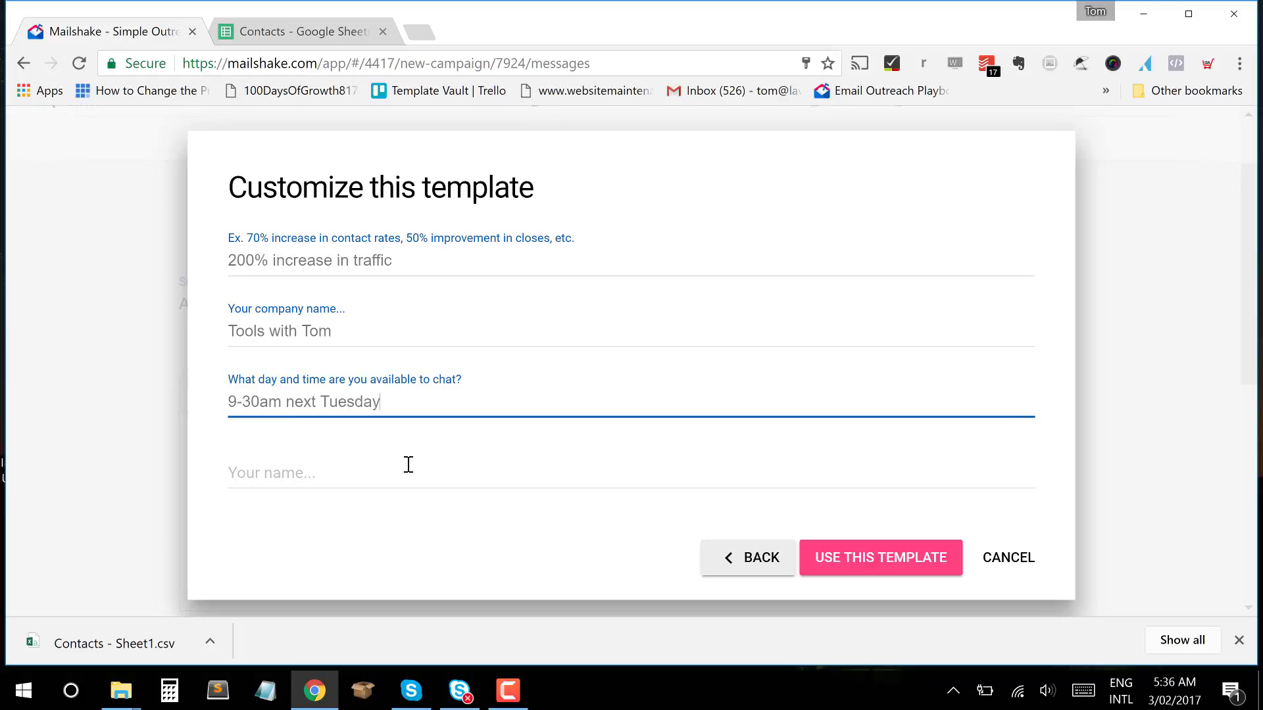
click(409, 465)
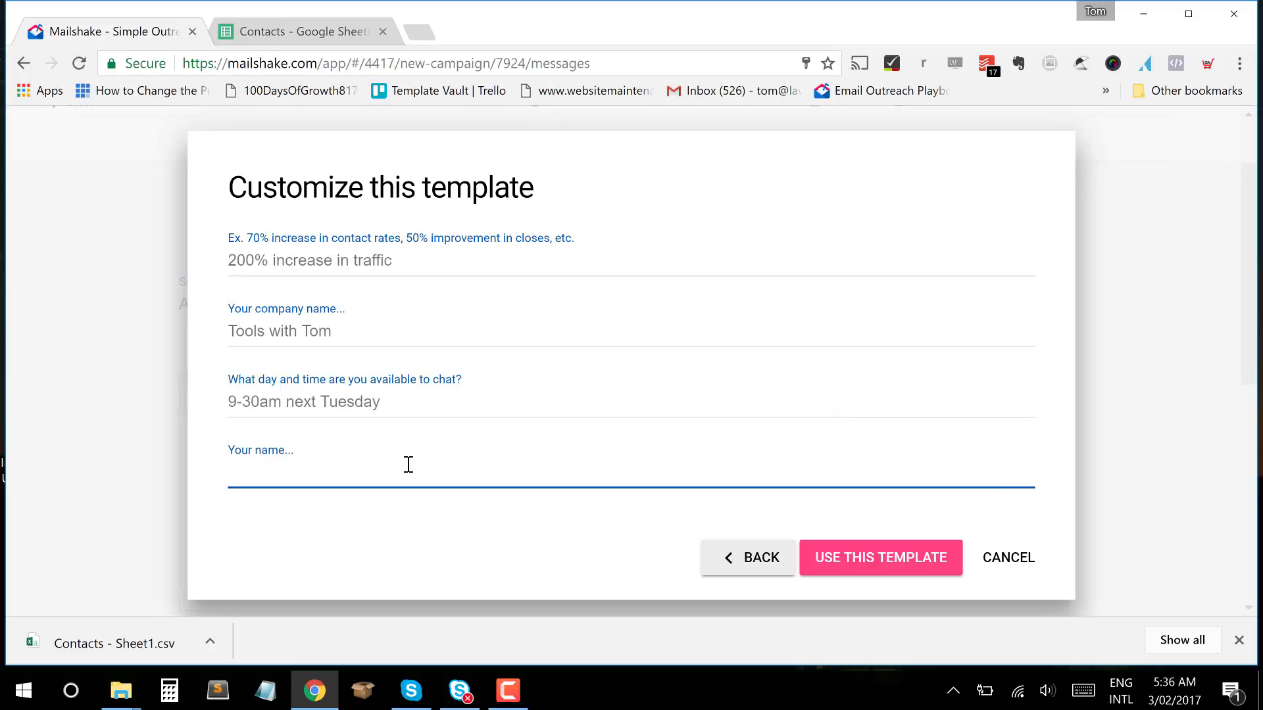
text(Tom)
click(868, 566)
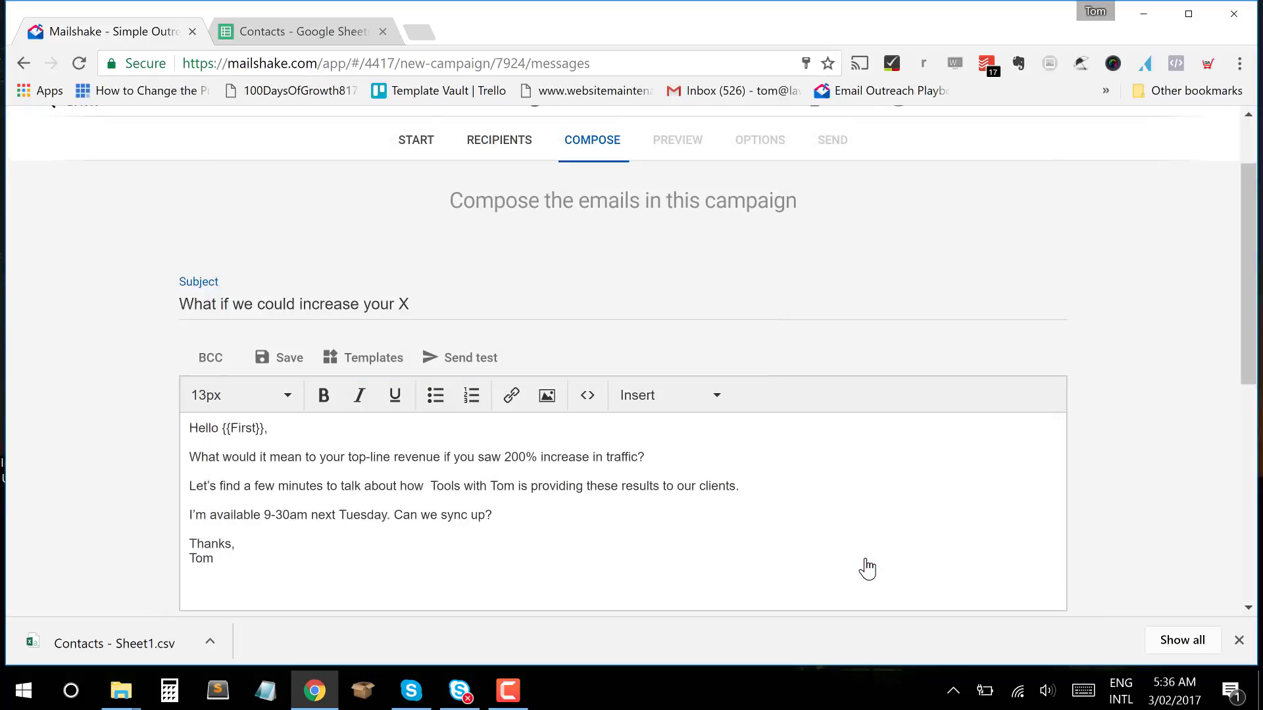
Delete the doubled space before 'Tools' in the email body's third line.
scroll(844, 498, down, 3)
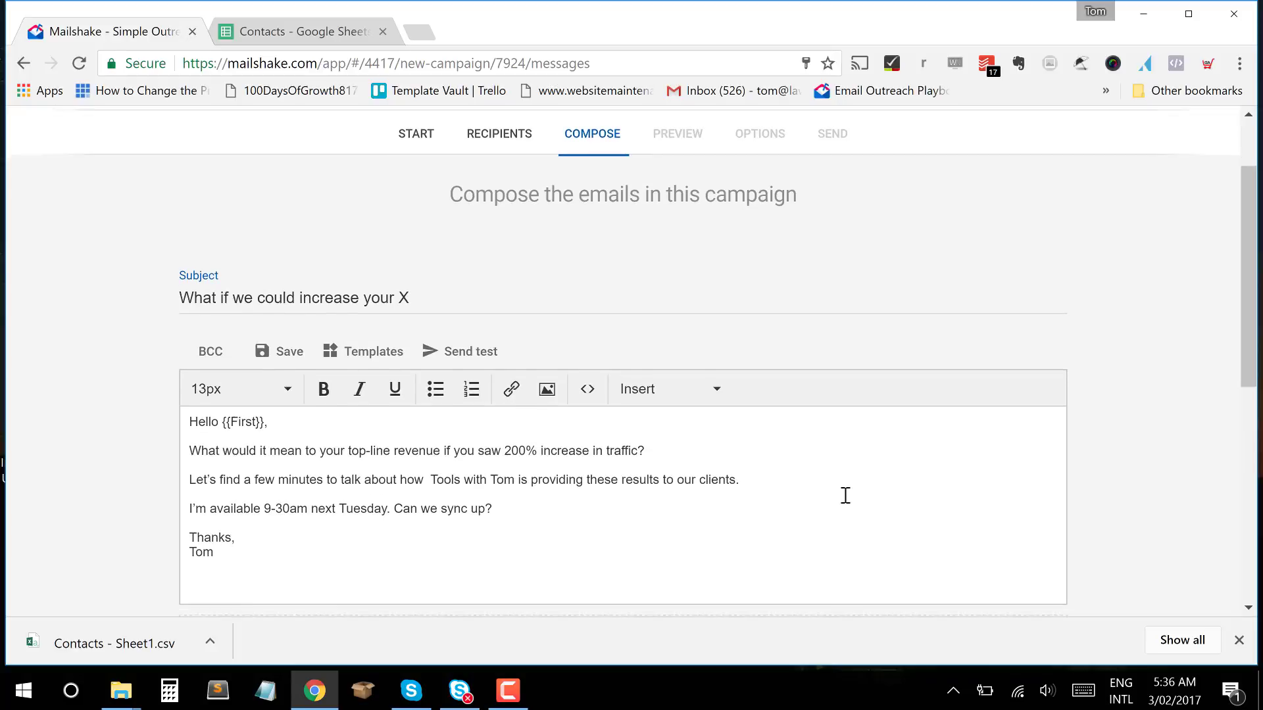
scroll(731, 358, up, 1)
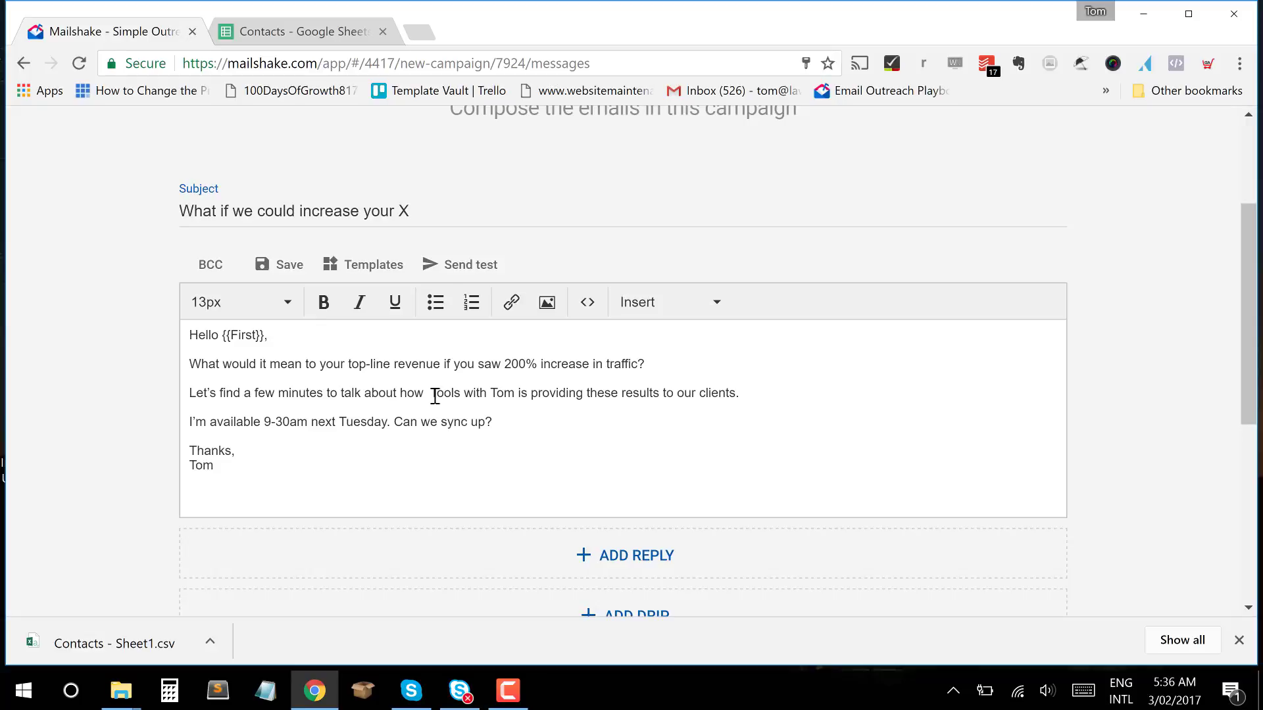
key(BackSpace)
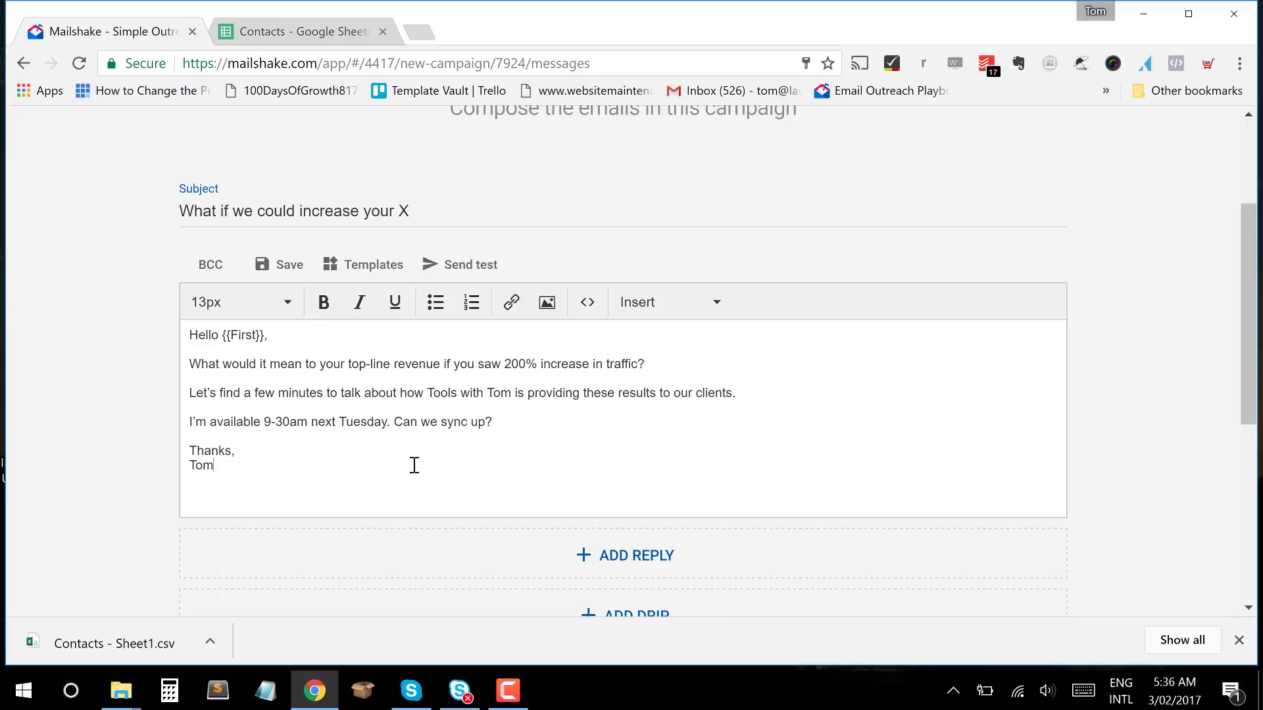
scroll(414, 465, up, 3)
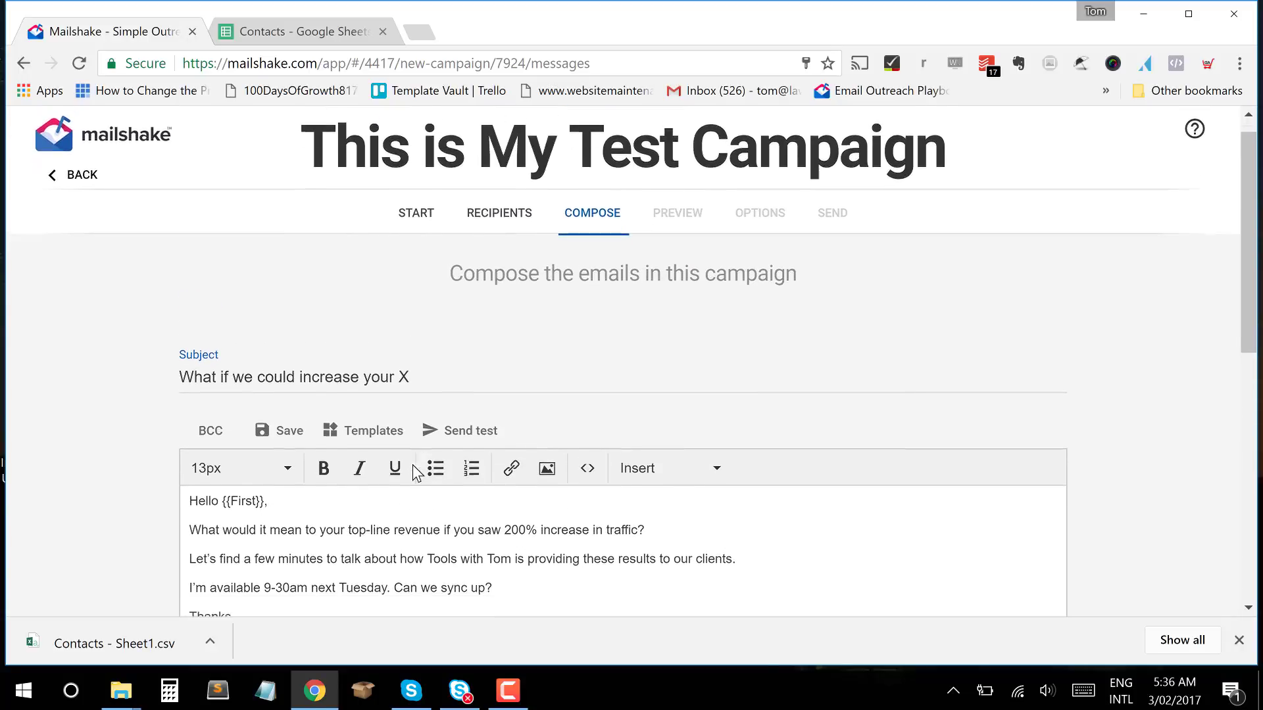
Change the subject line to read 'What if we could increase your traffic?'.
scroll(414, 465, down, 1)
scroll(412, 464, down, 1)
drag(413, 285, 69, 299)
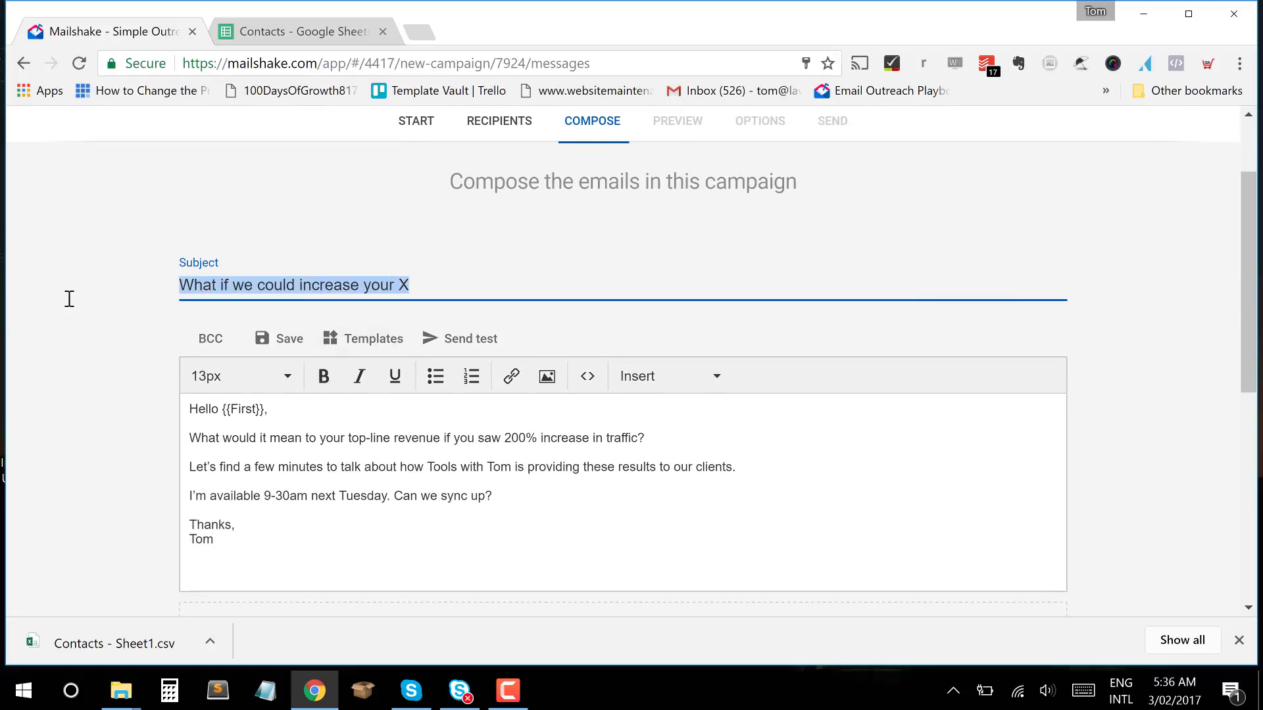
click(446, 283)
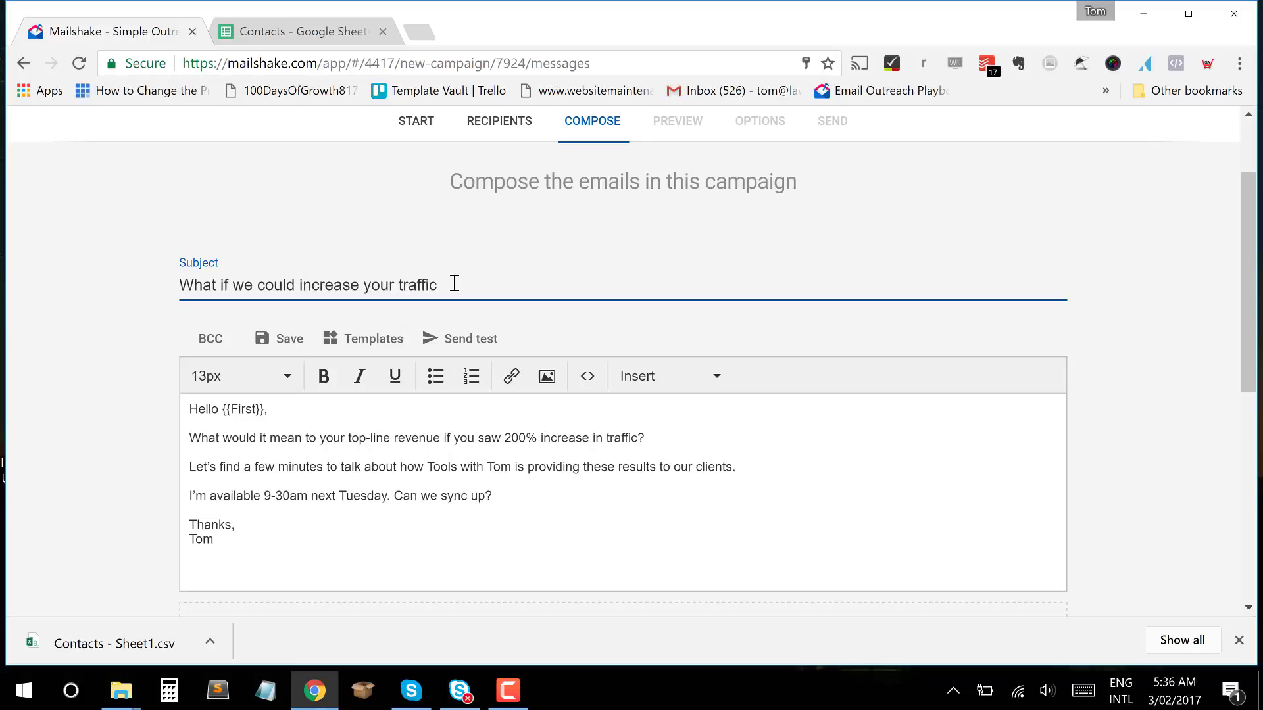
scroll(454, 284, down, 4)
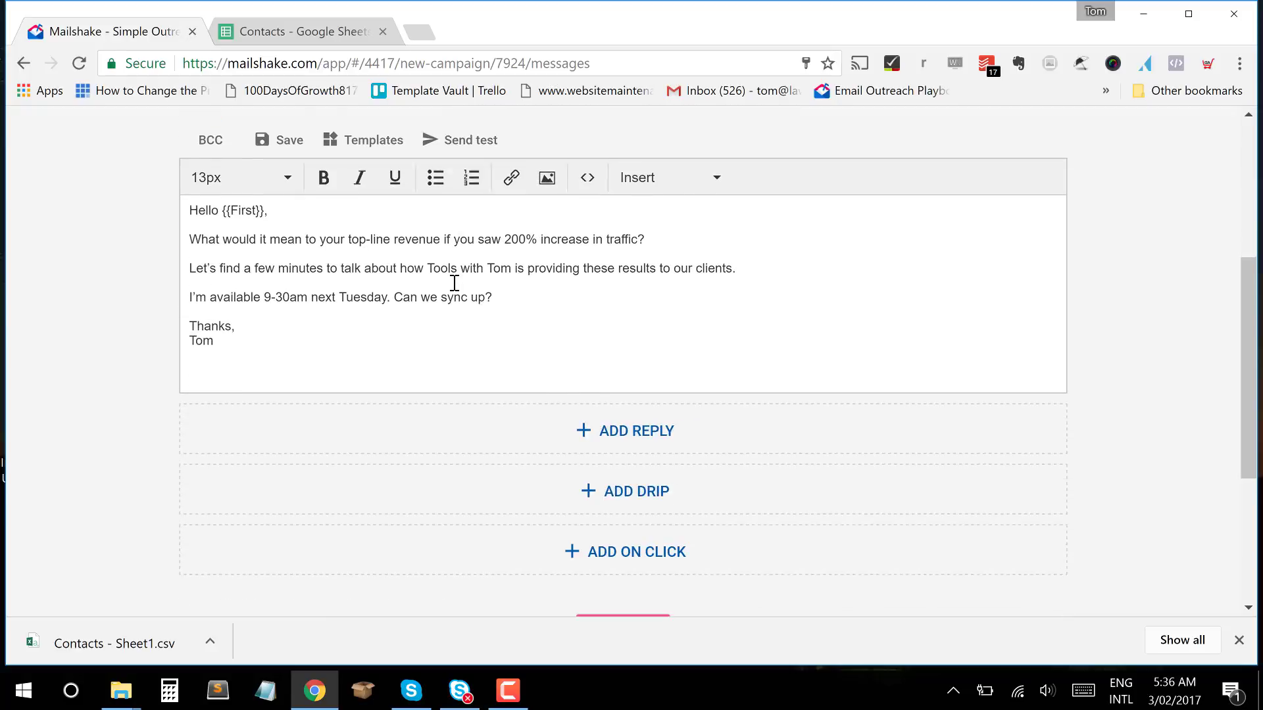
scroll(454, 283, up, 5)
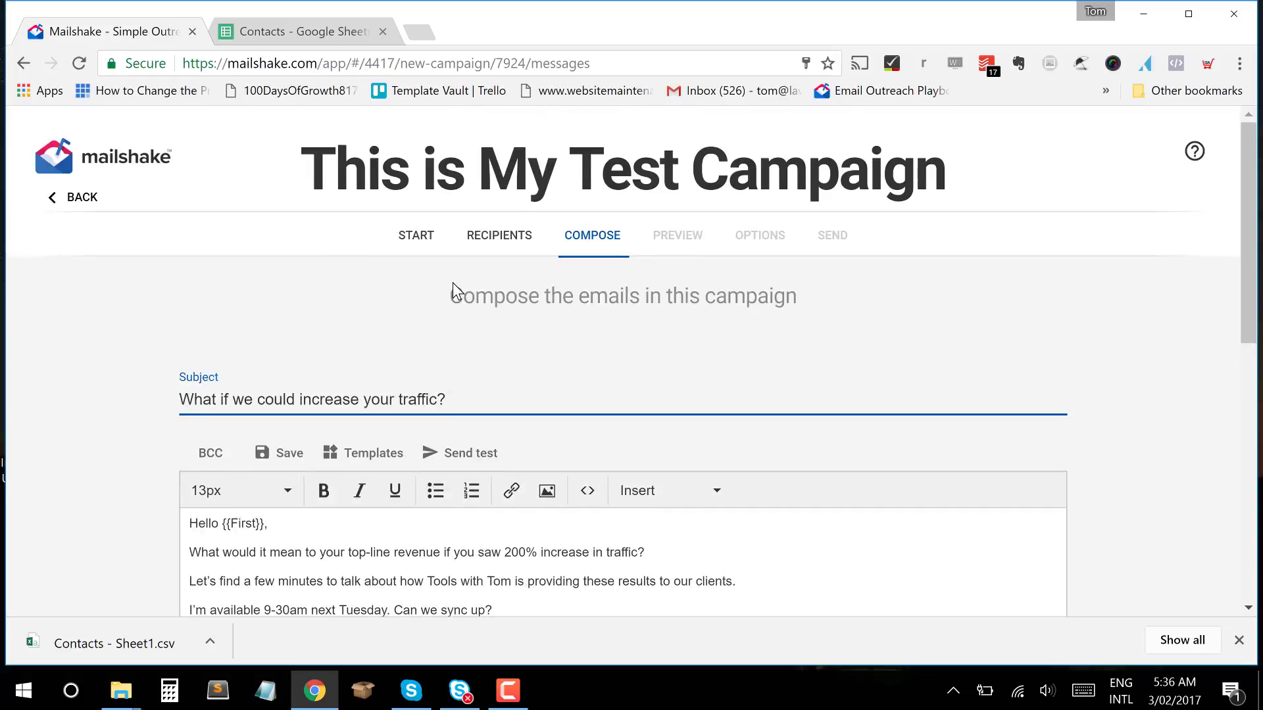
scroll(453, 283, down, 3)
scroll(454, 283, up, 1)
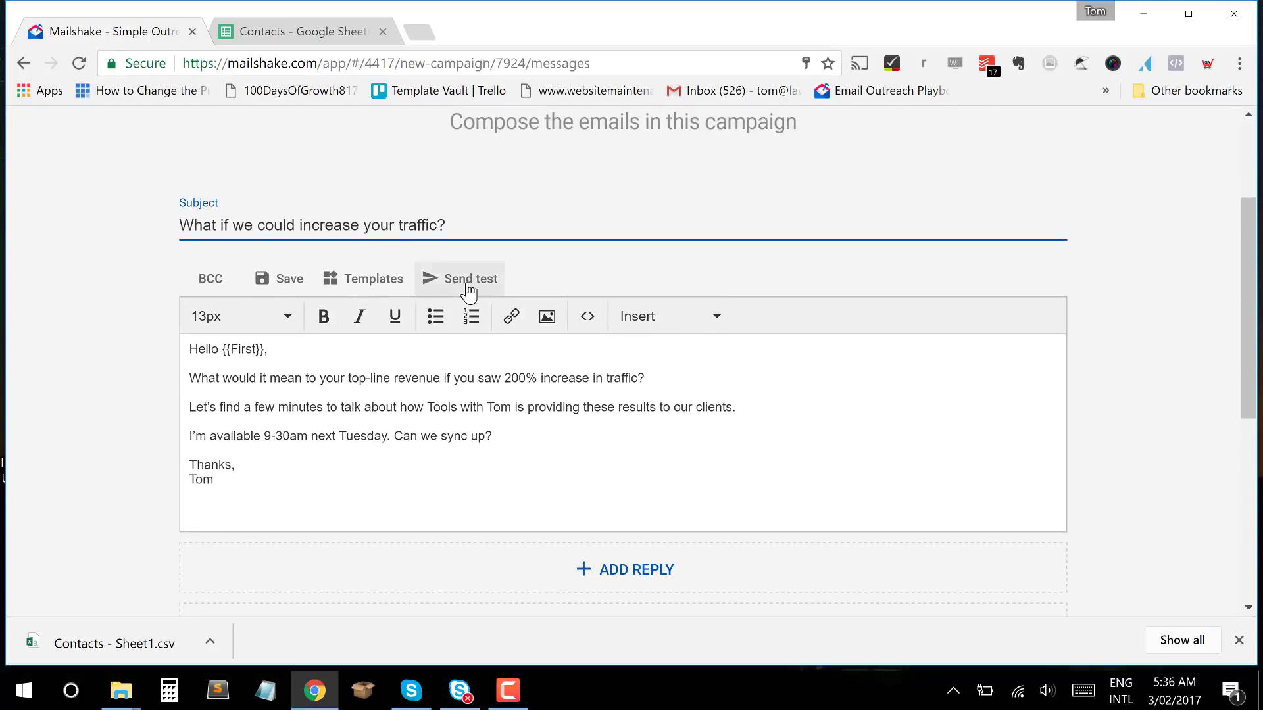
Open Send test for this email and cancel without sending.
click(467, 284)
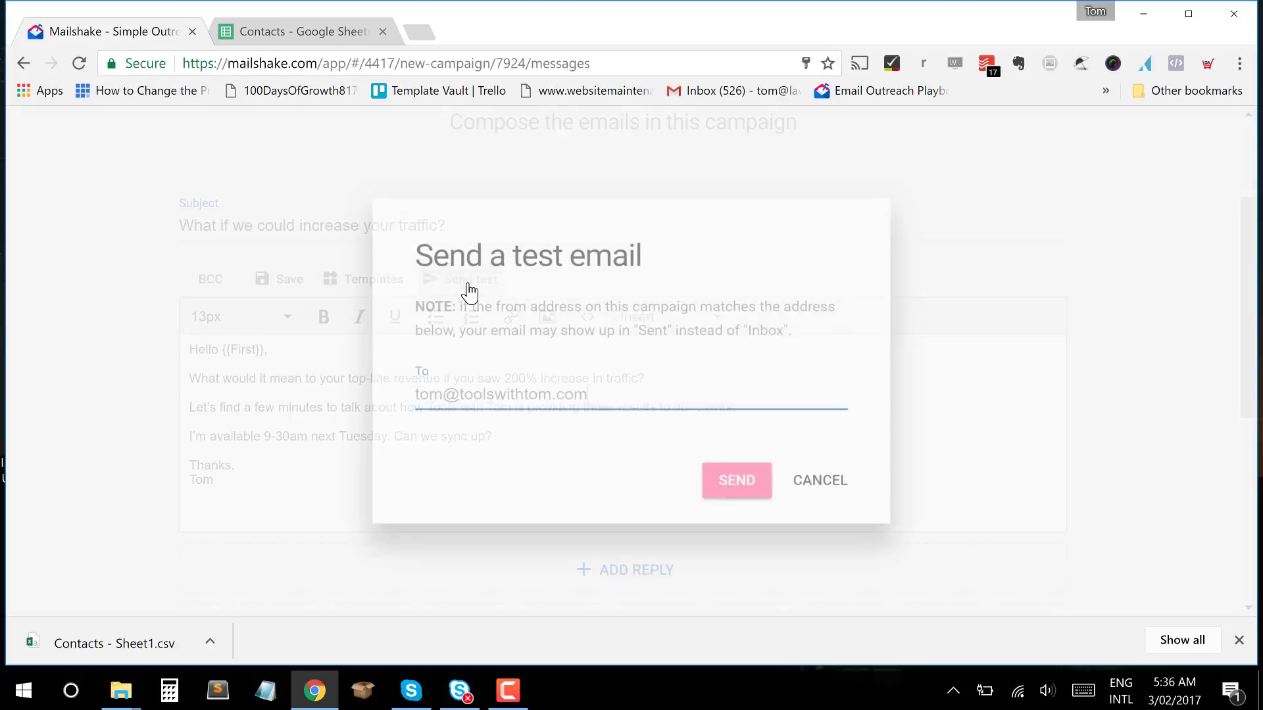
click(816, 499)
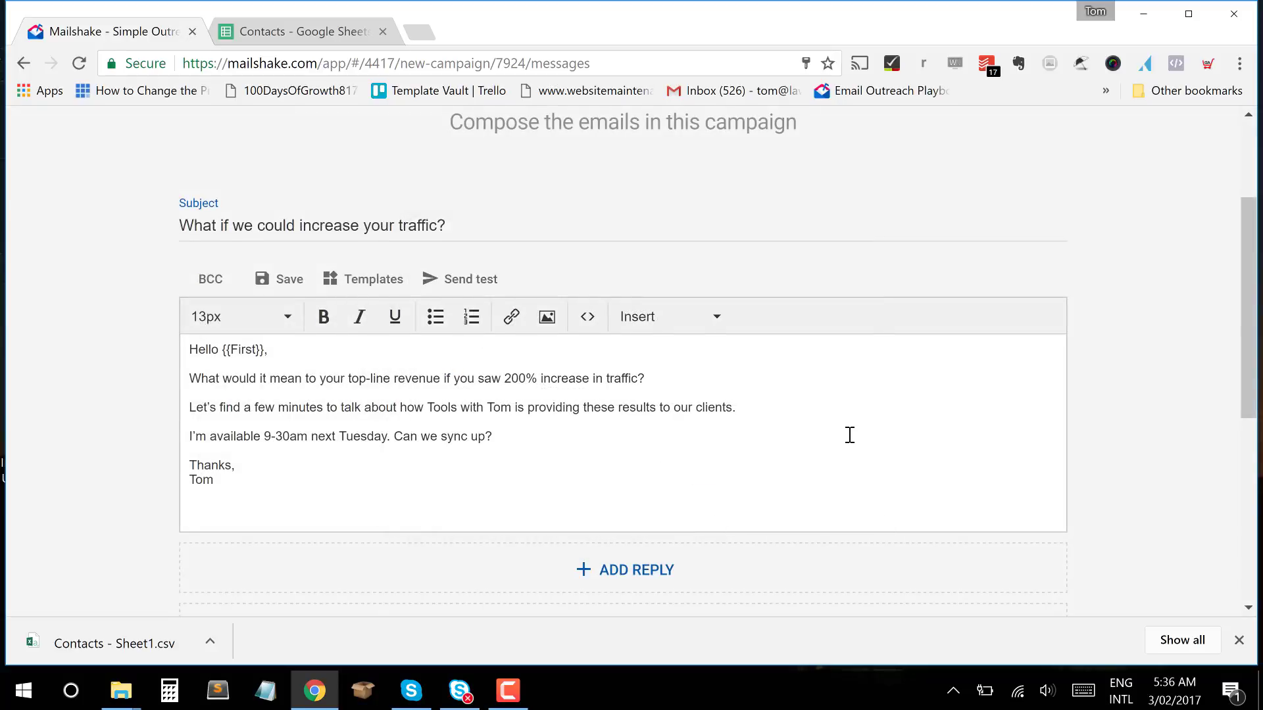
scroll(848, 434, down, 3)
scroll(844, 366, down, 2)
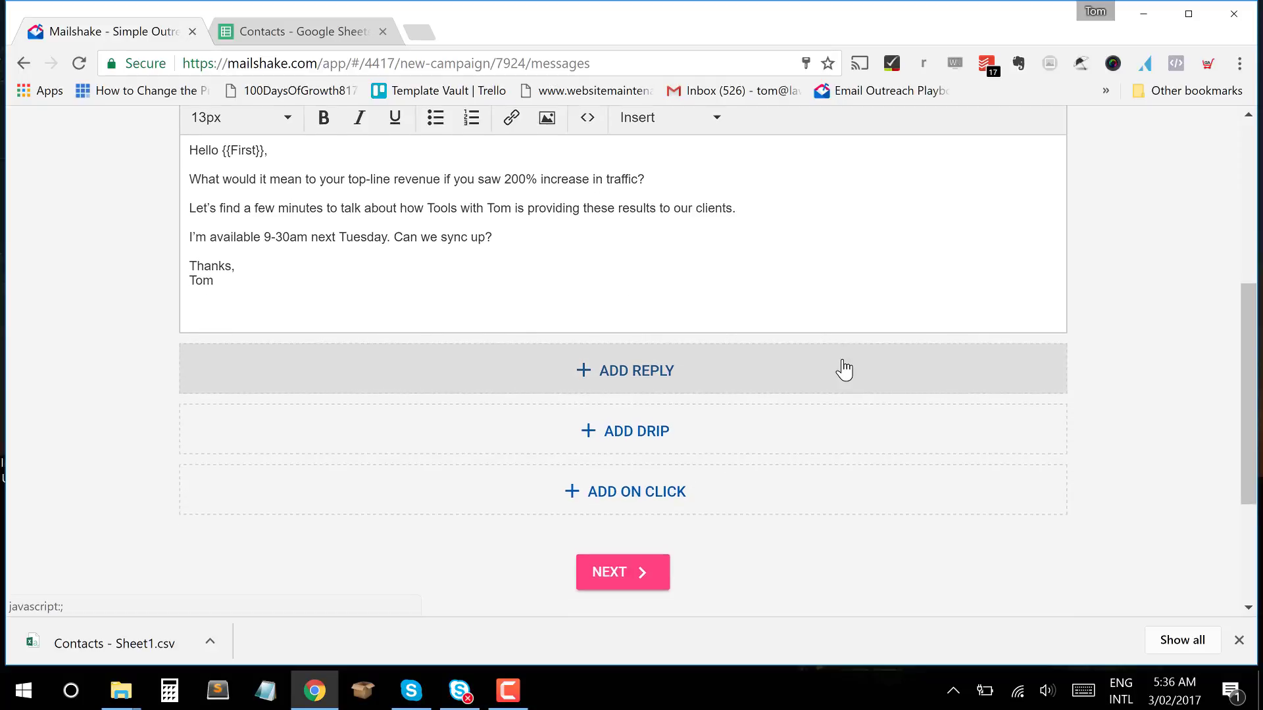
Add a follow-up reply sent 3 days later at 8:00 AM unless a reply arrives.
click(659, 305)
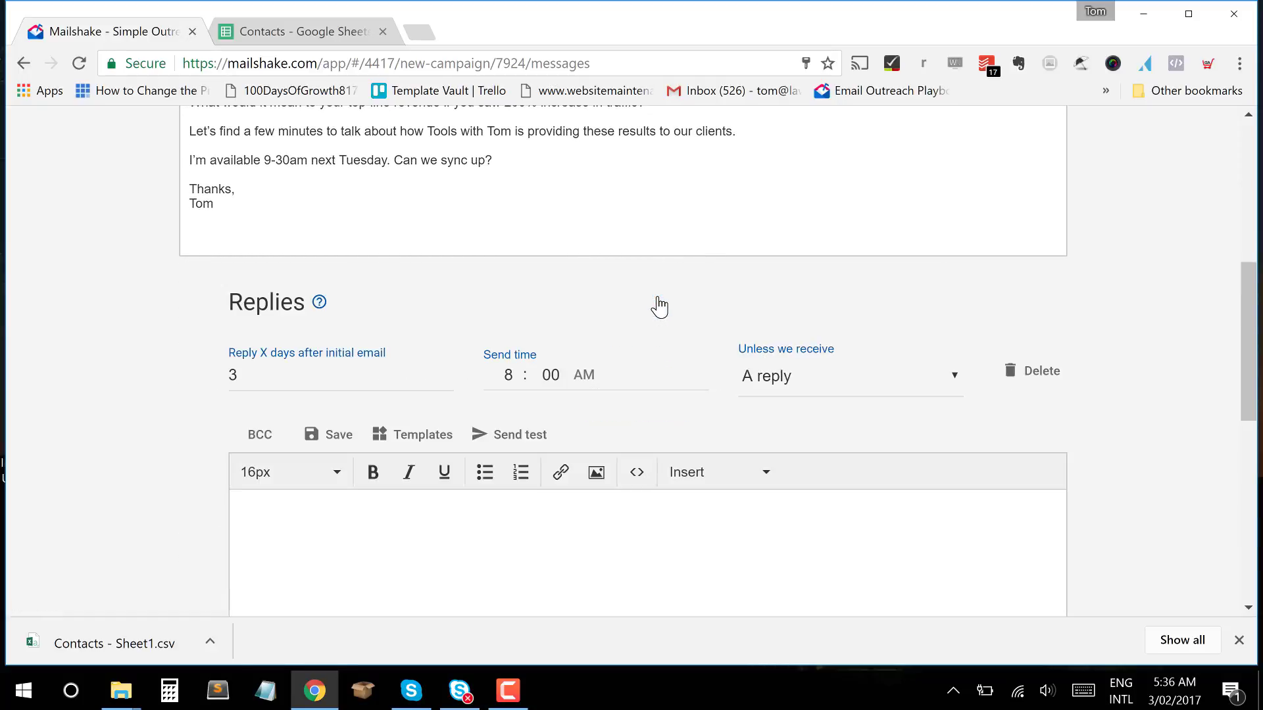
scroll(658, 302, up, 6)
scroll(659, 297, down, 3)
scroll(659, 297, down, 4)
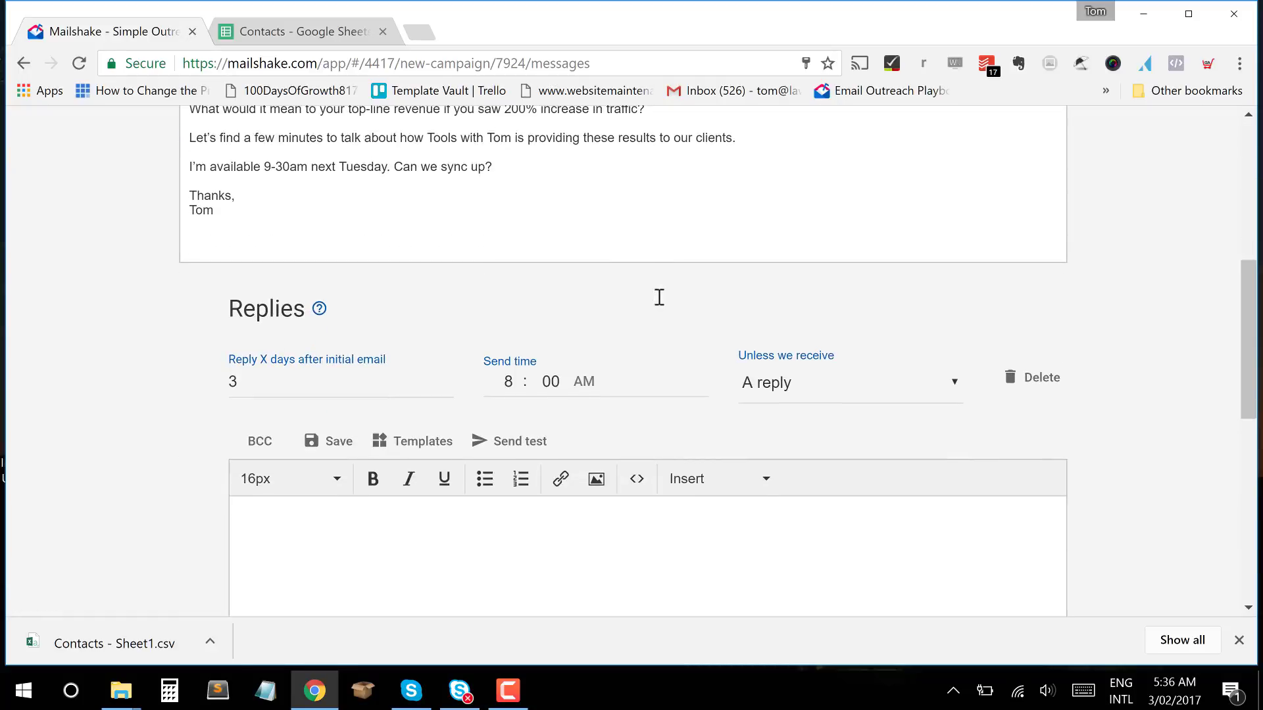
scroll(659, 297, up, 3)
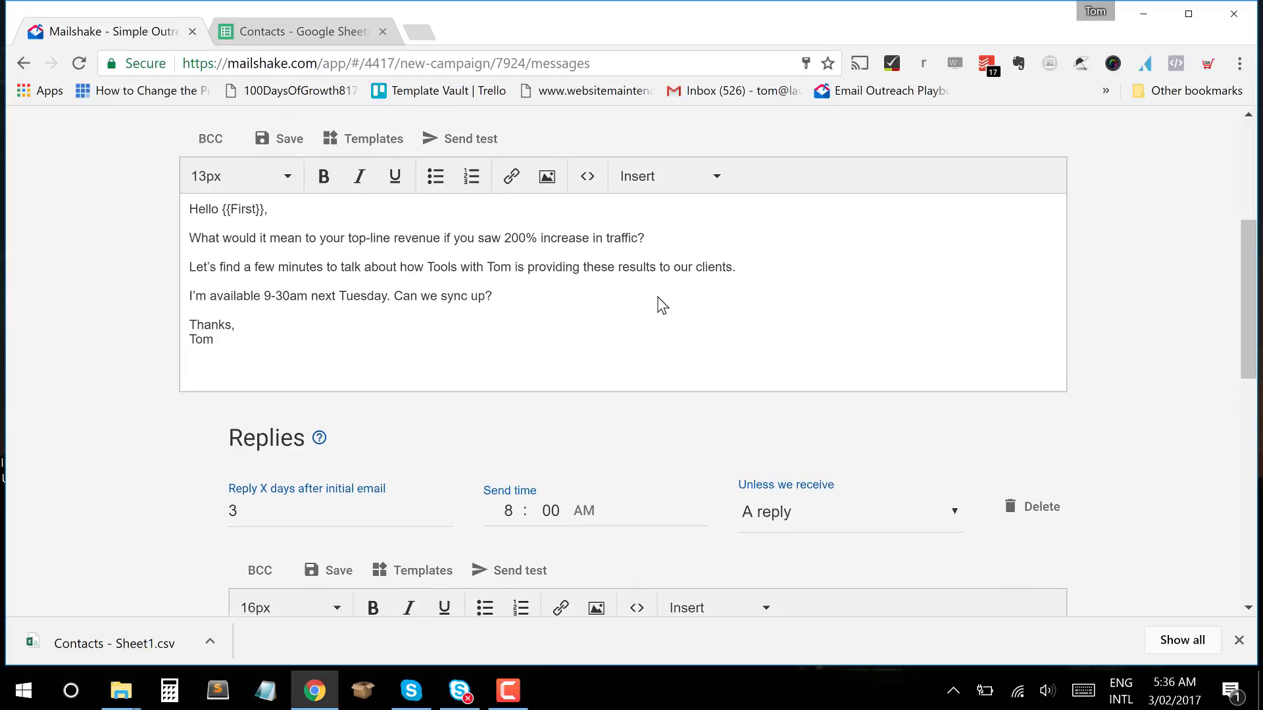
scroll(658, 299, down, 4)
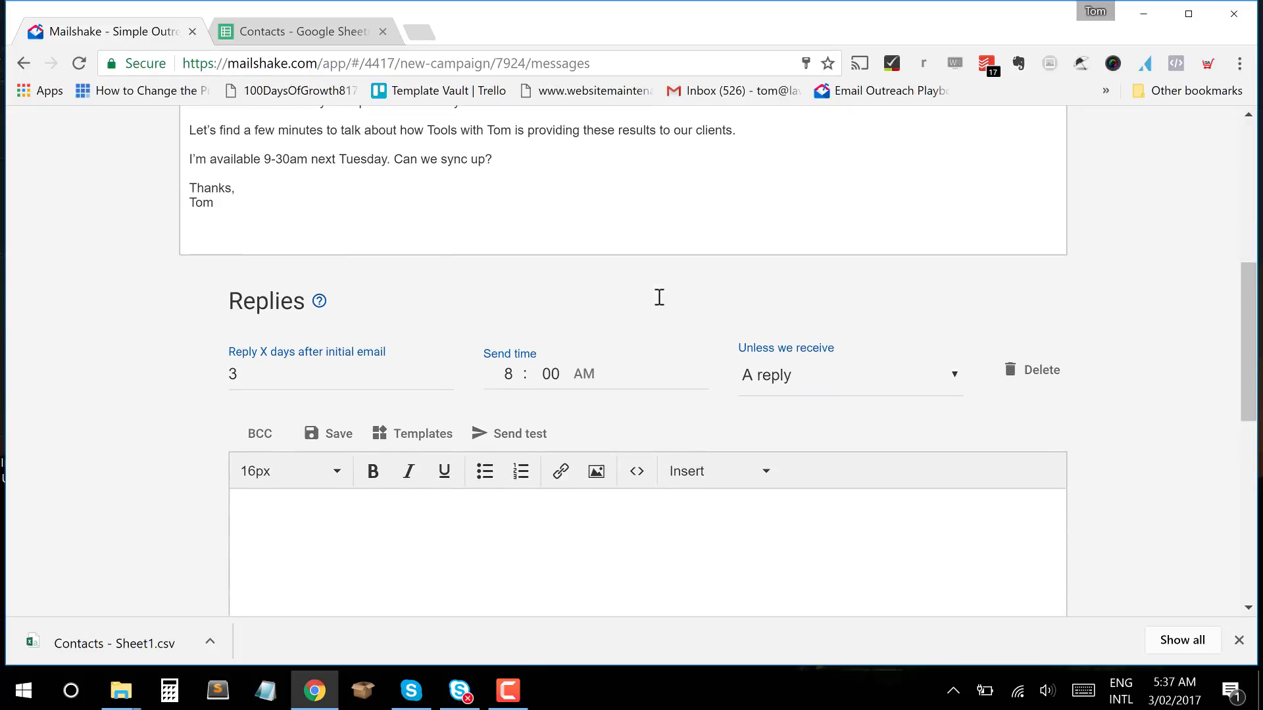
drag(264, 262, 195, 259)
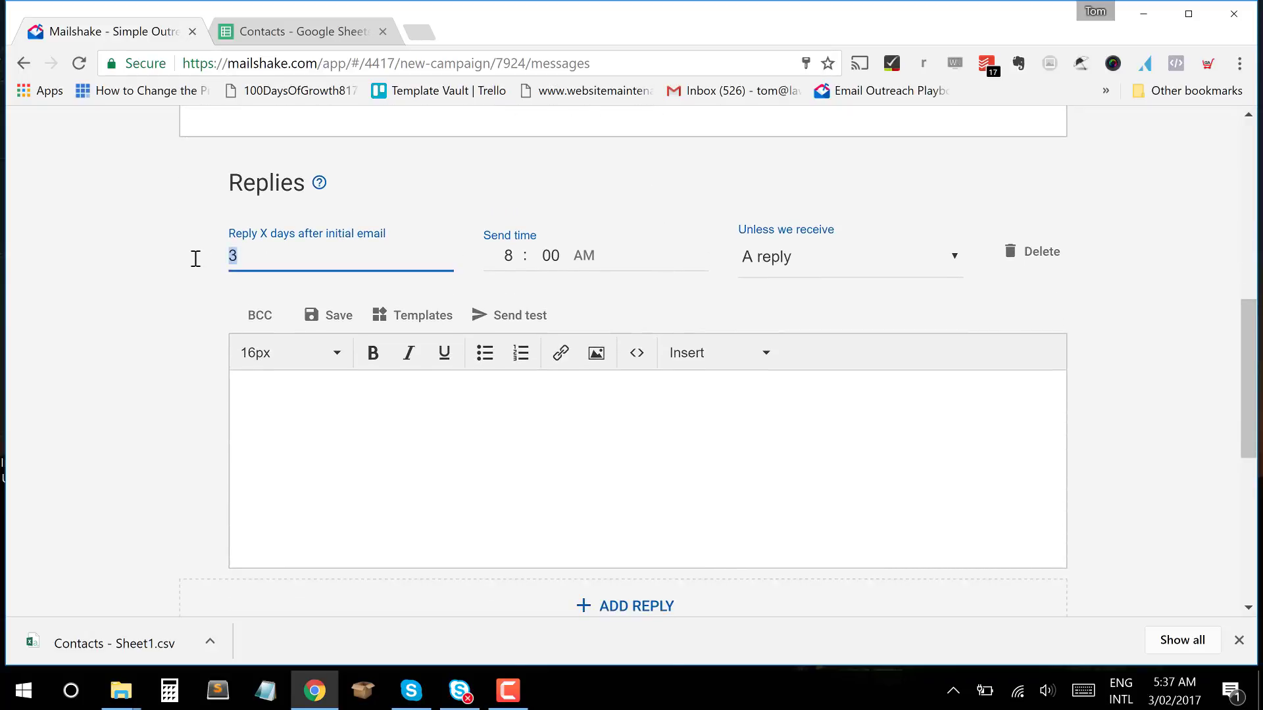
click(516, 262)
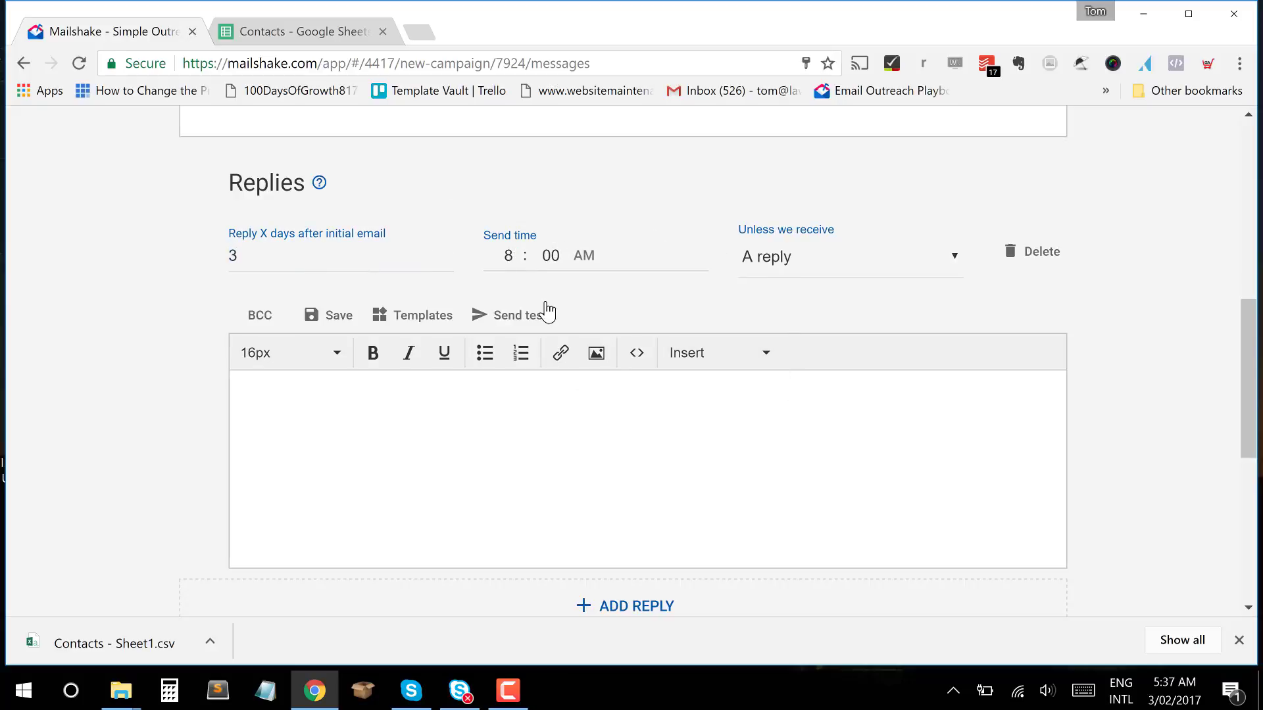
Place the cursor in the empty follow-up reply body.
click(413, 438)
scroll(589, 394, up, 1)
scroll(589, 394, down, 1)
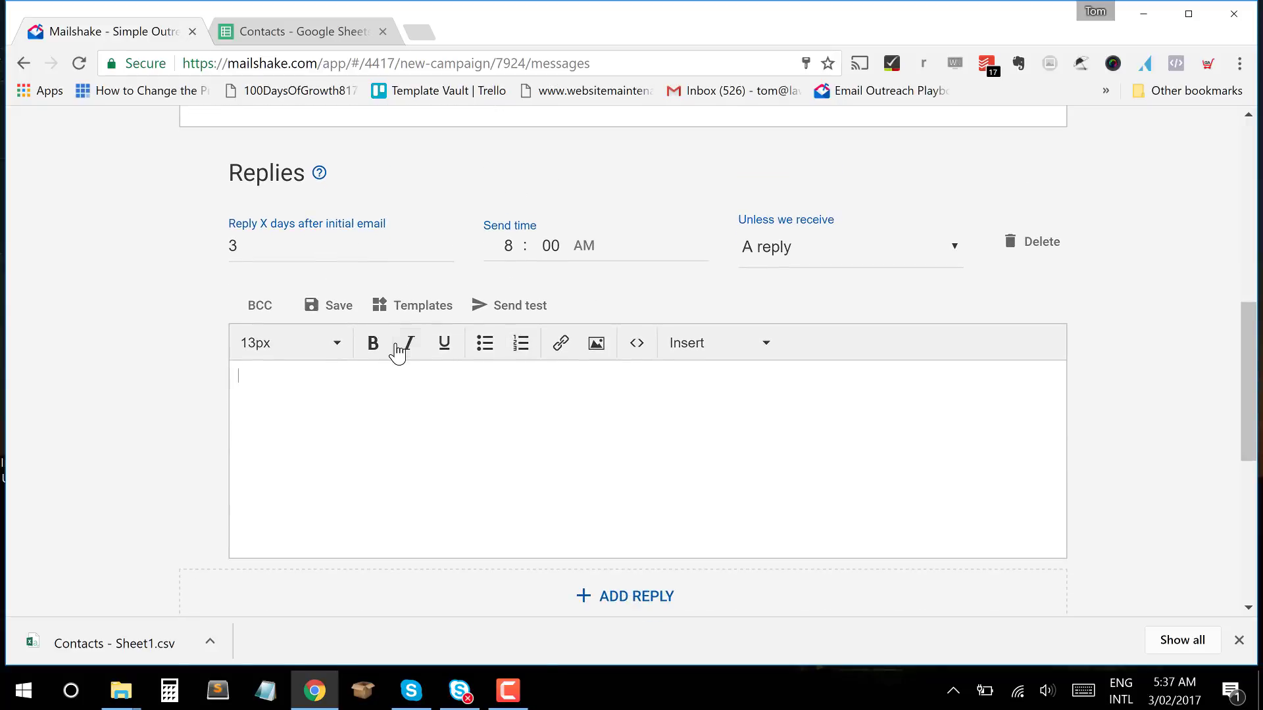
scroll(397, 357, up, 3)
scroll(425, 369, down, 1)
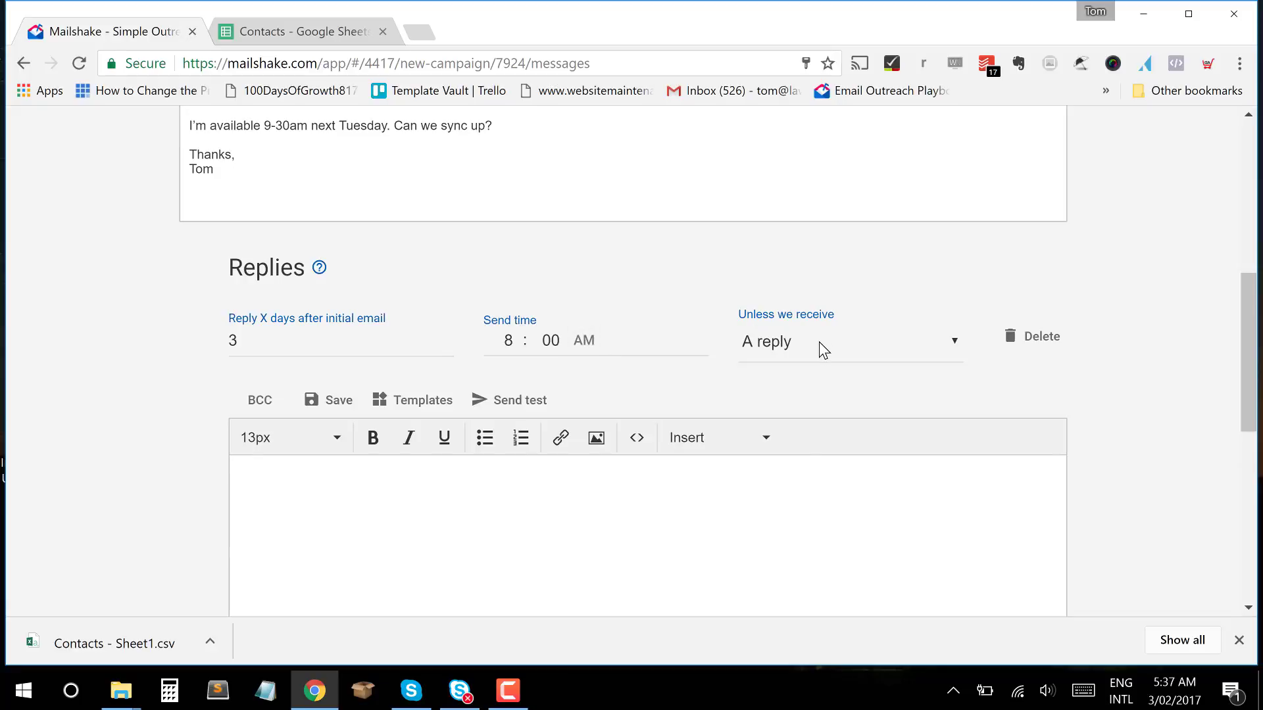
scroll(713, 491, down, 2)
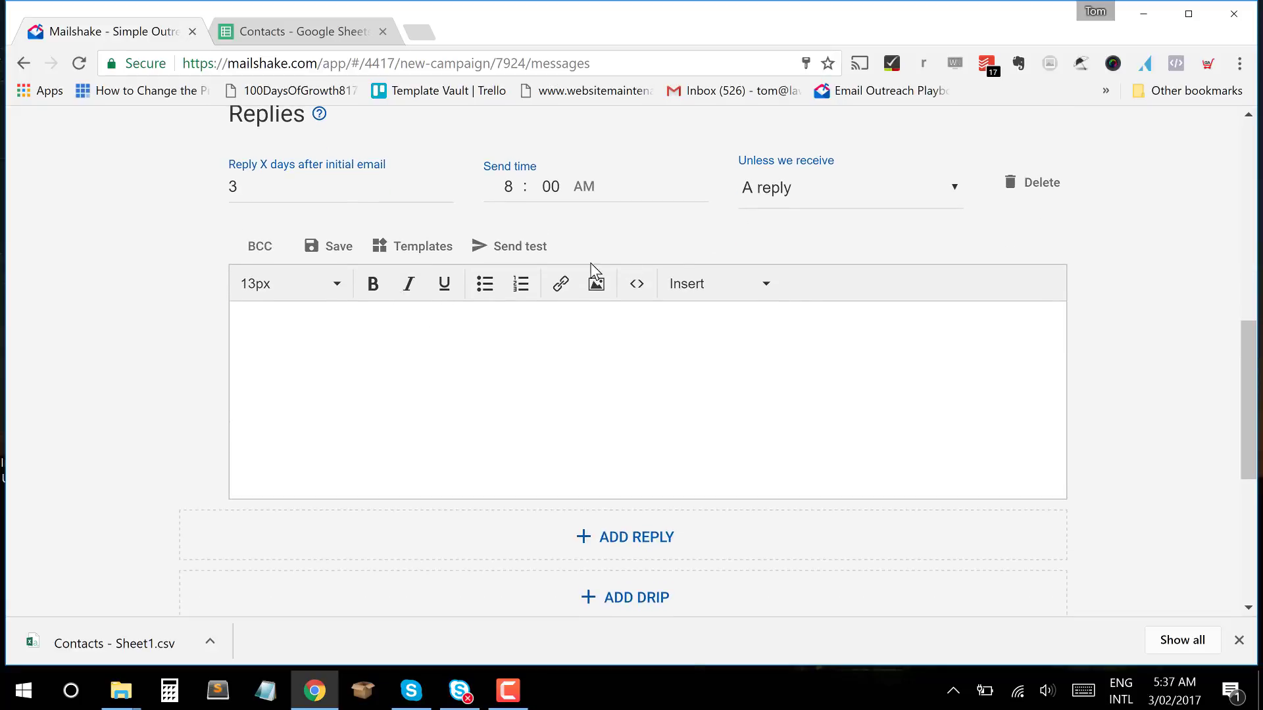
scroll(637, 298, up, 2)
scroll(460, 289, down, 2)
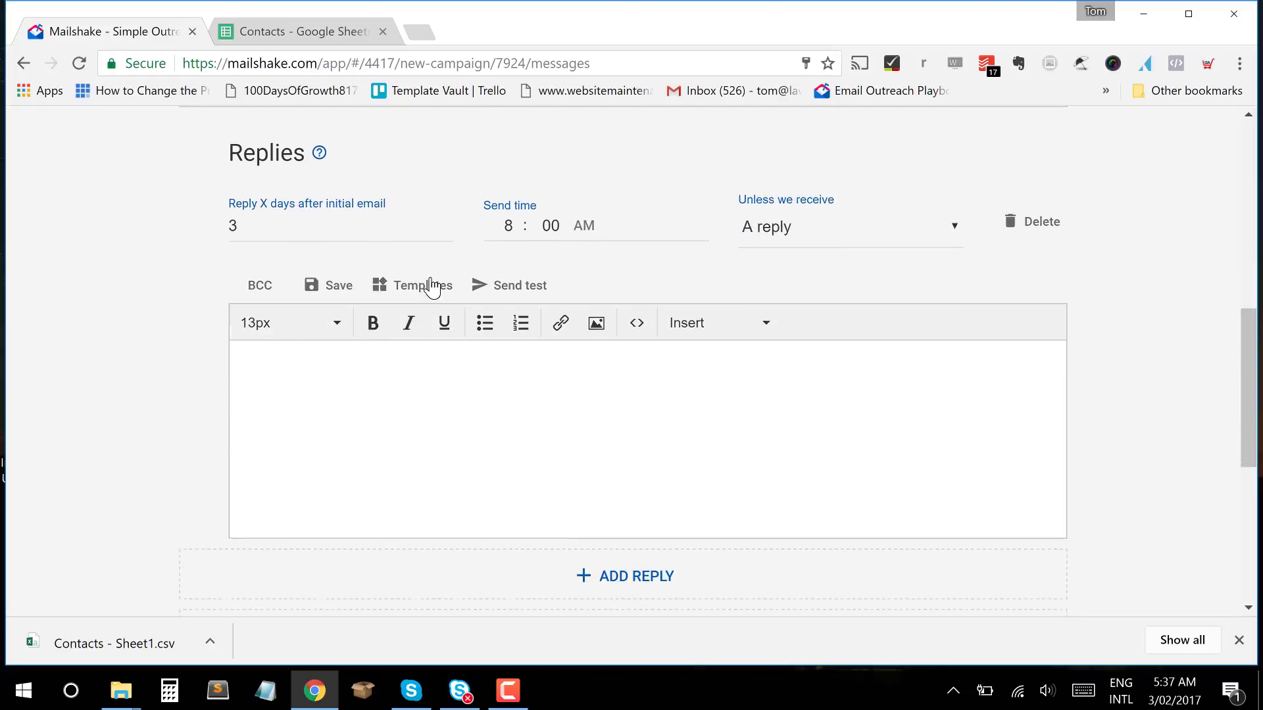
Choose the 'Can we hop on a quick call?' follow-up template and continue to customising it.
click(423, 252)
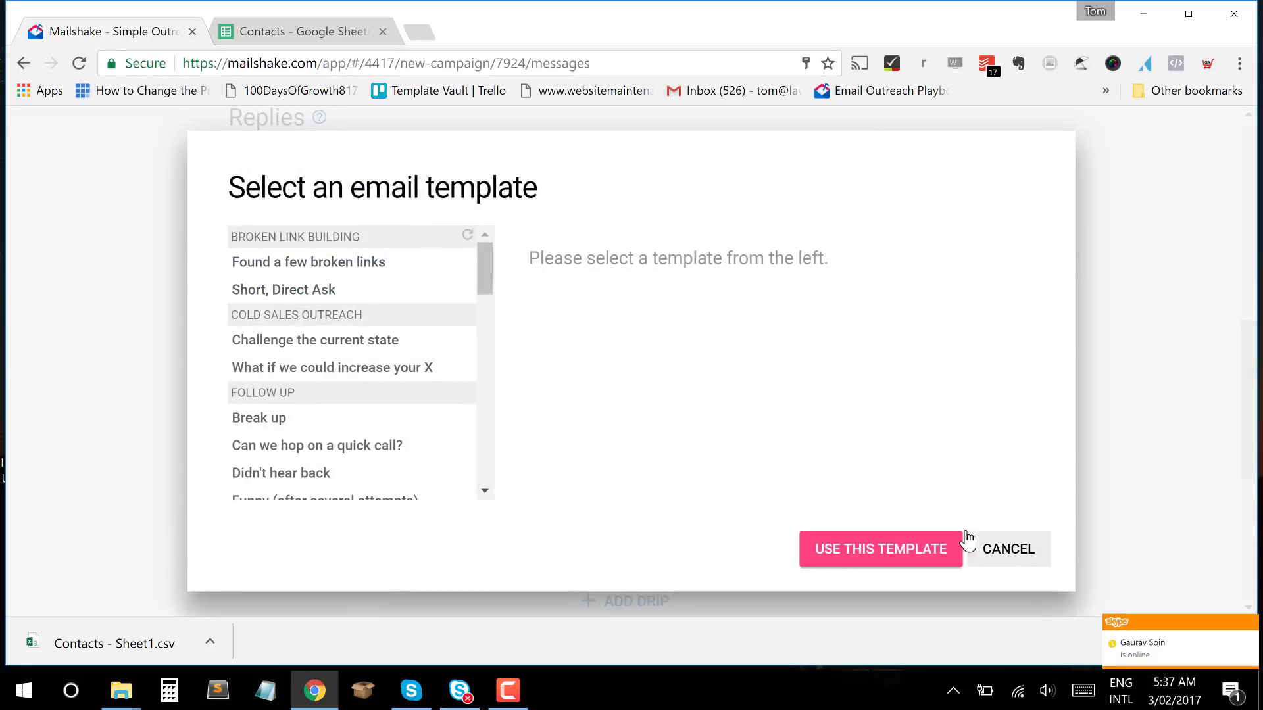
scroll(349, 428, down, 5)
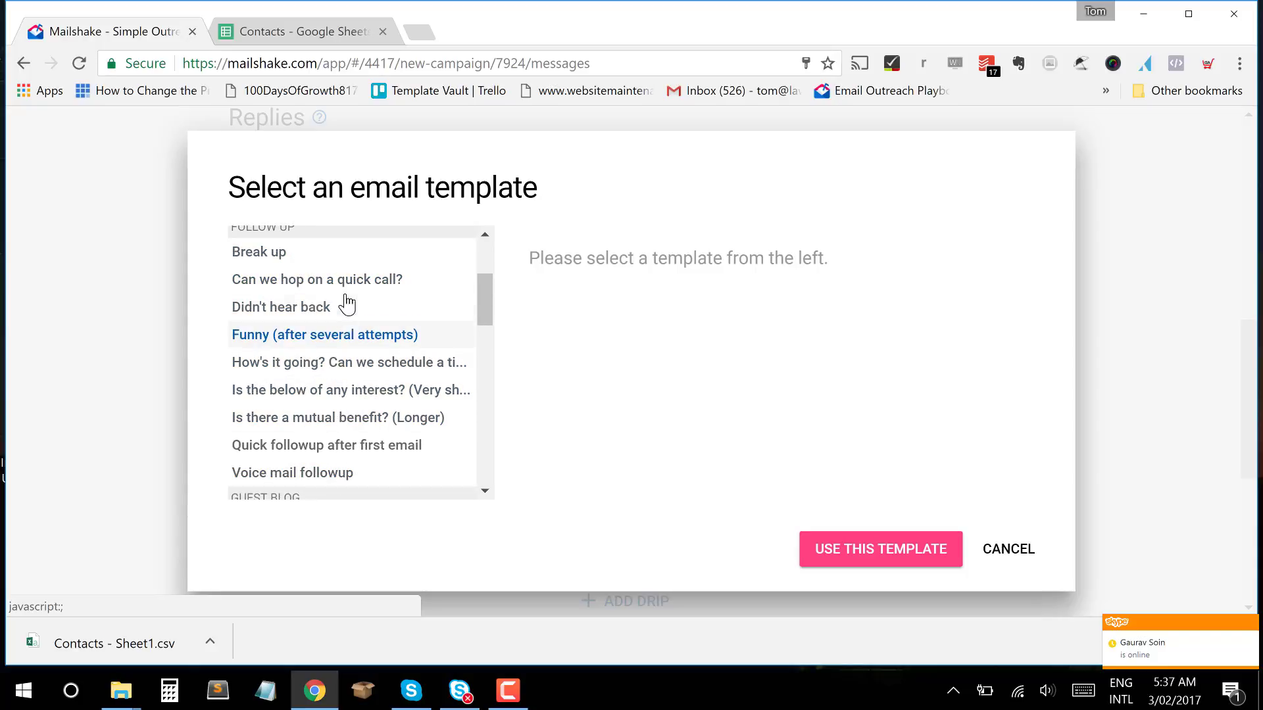
click(319, 281)
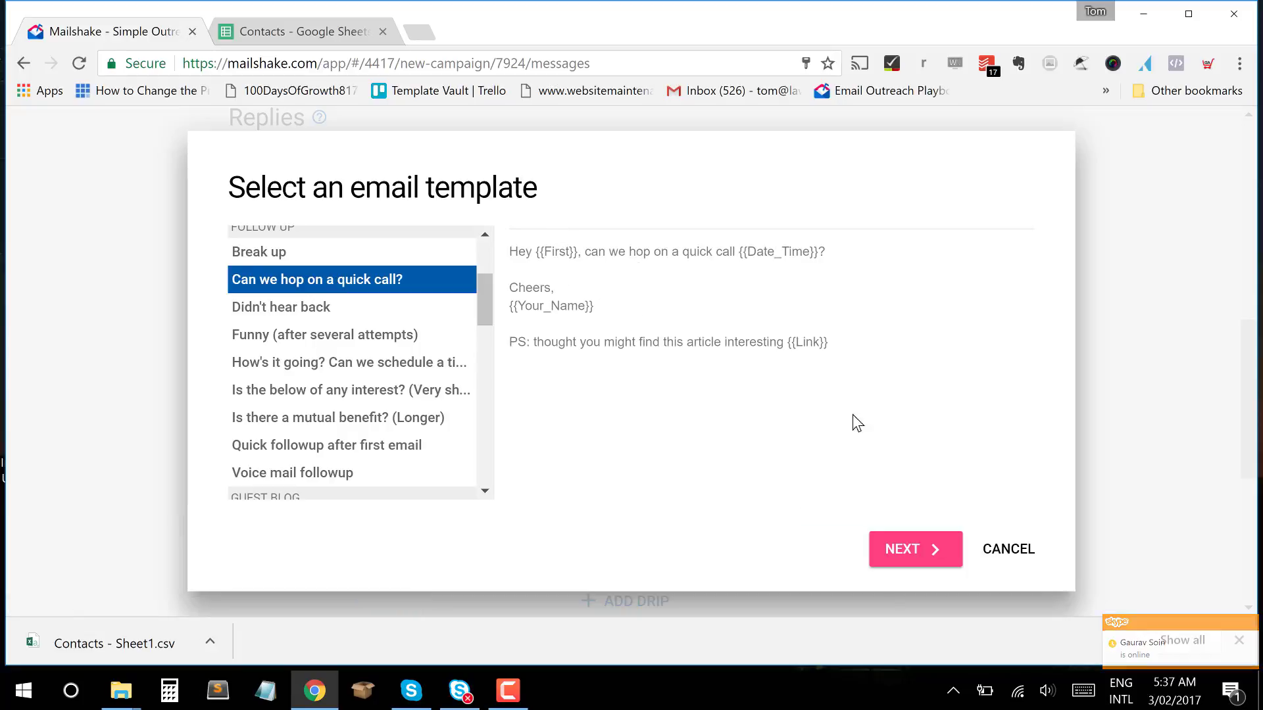
click(930, 567)
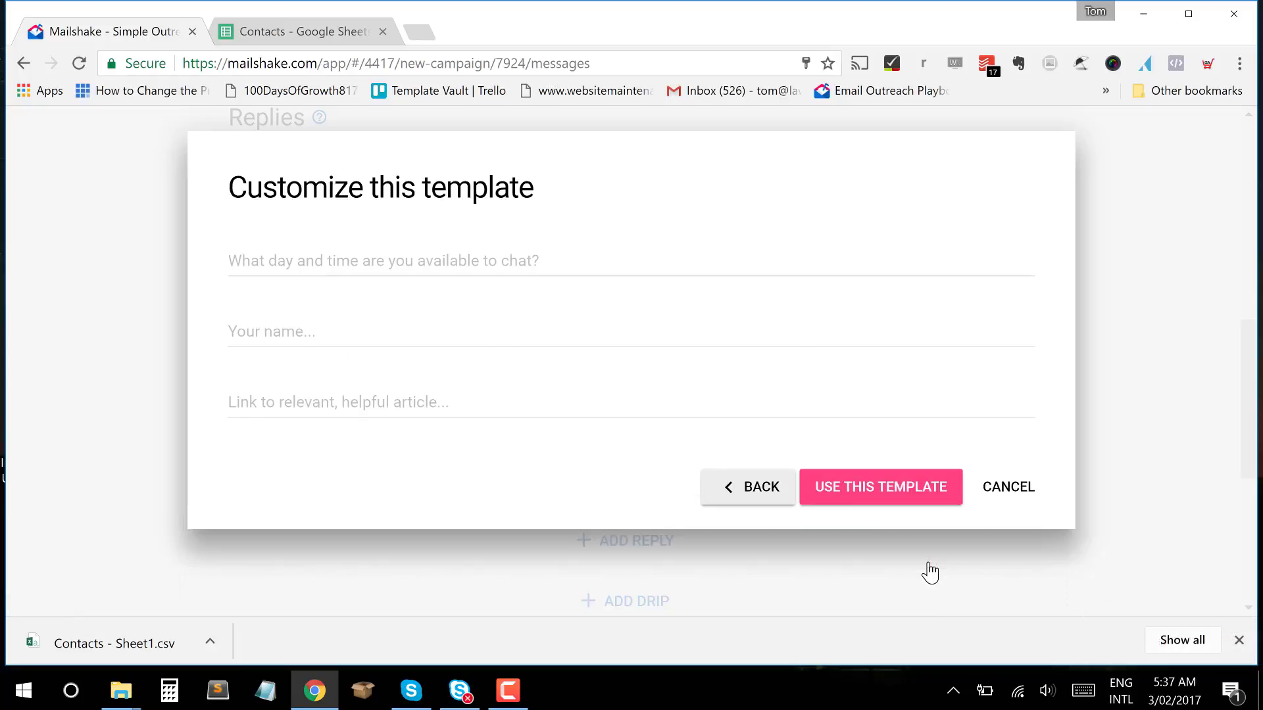
click(415, 262)
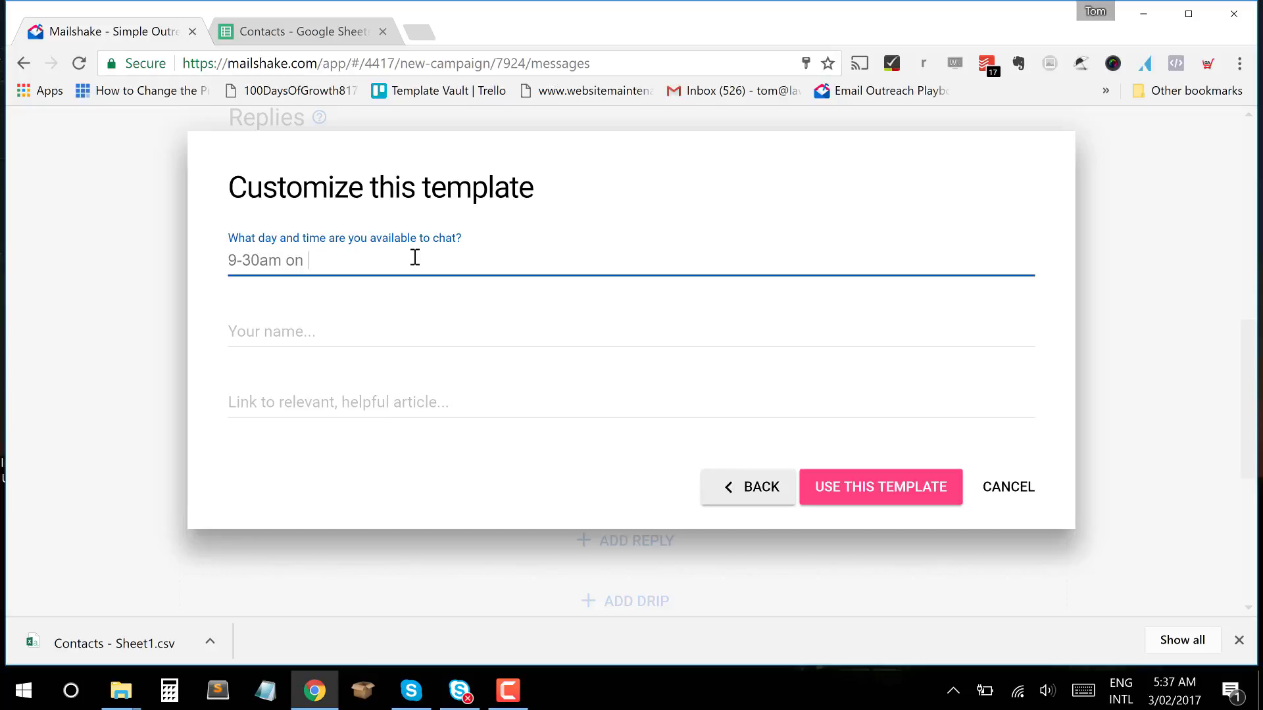
text(9-30am on Tuesday)
key(Tab)
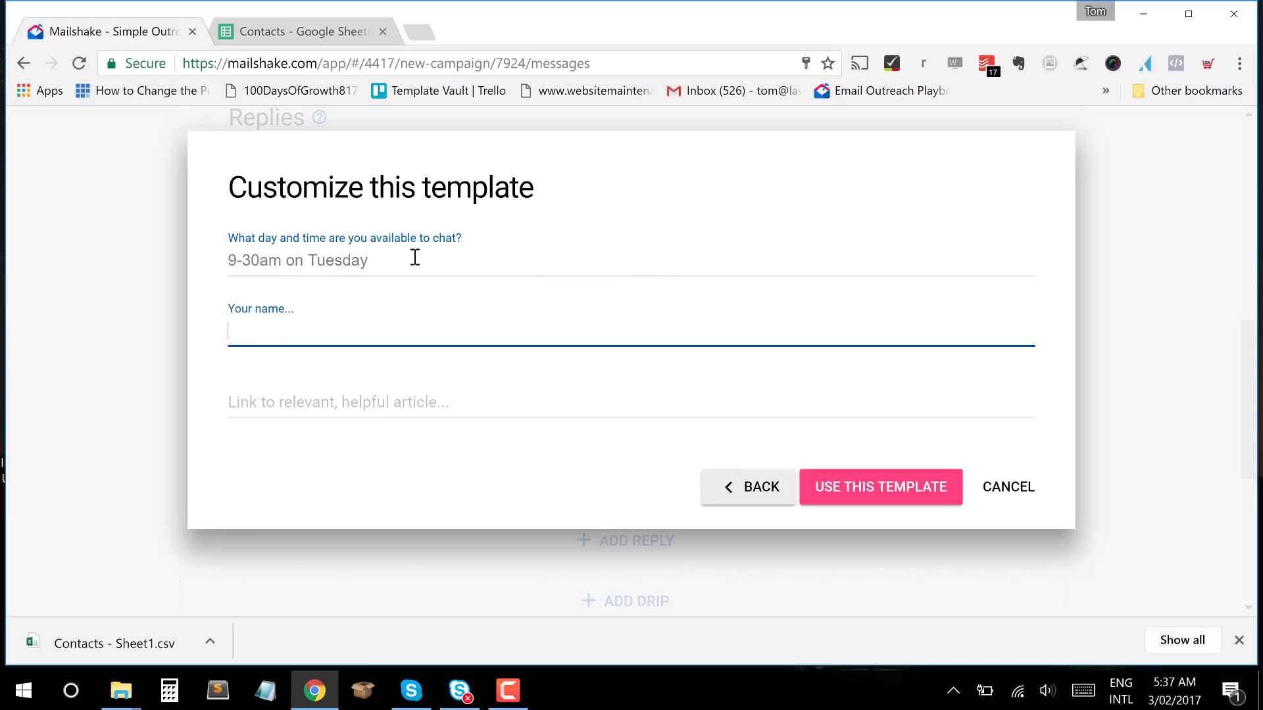
text(Tom)
key(Tab)
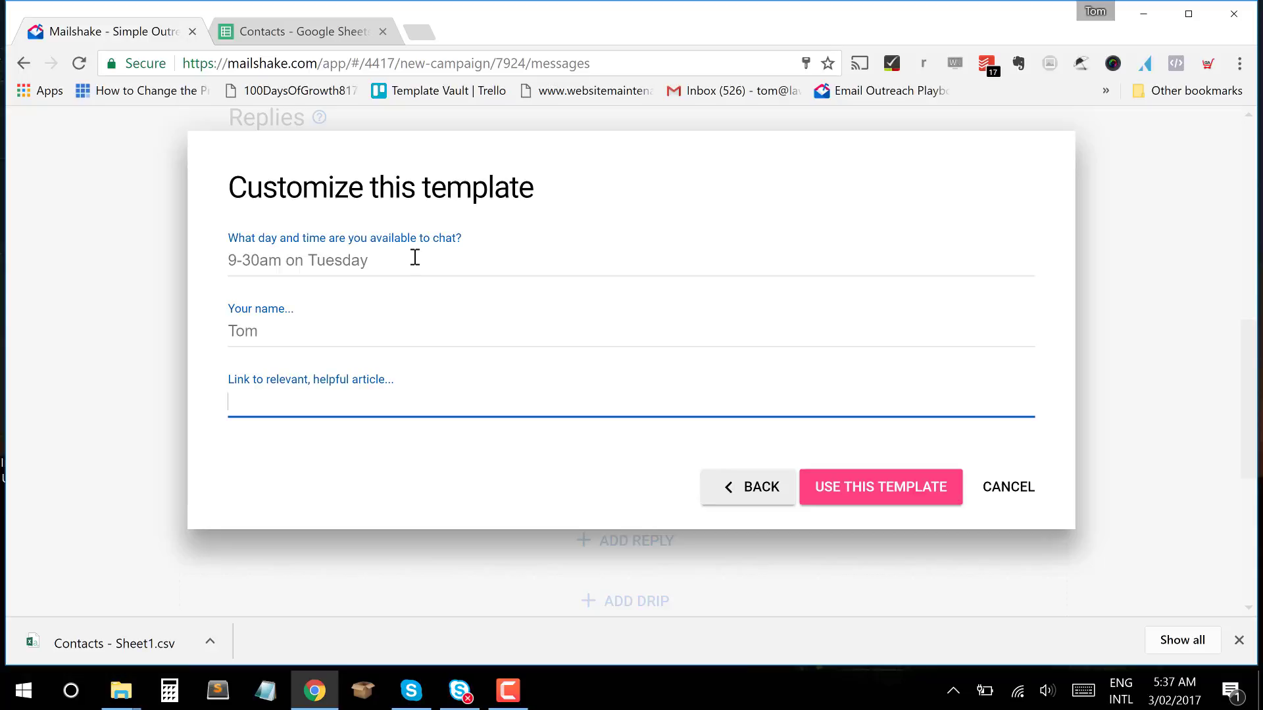
text(google.com)
text(http://)
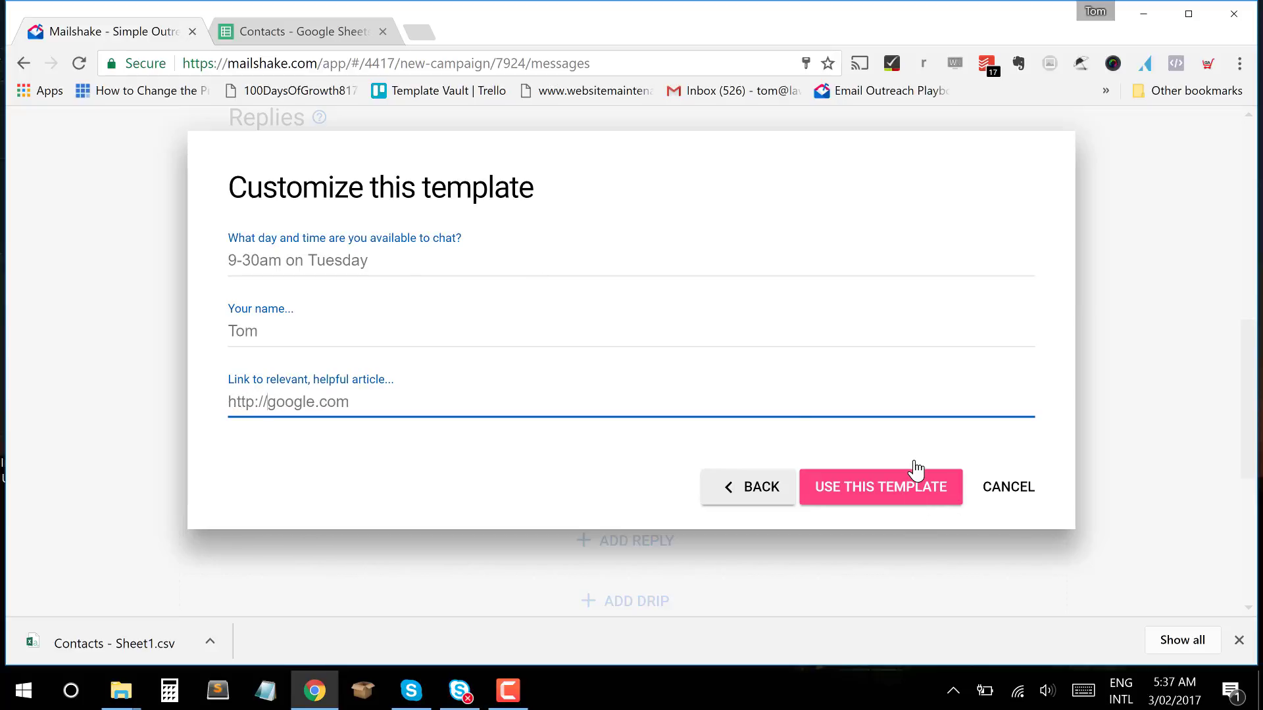
click(883, 498)
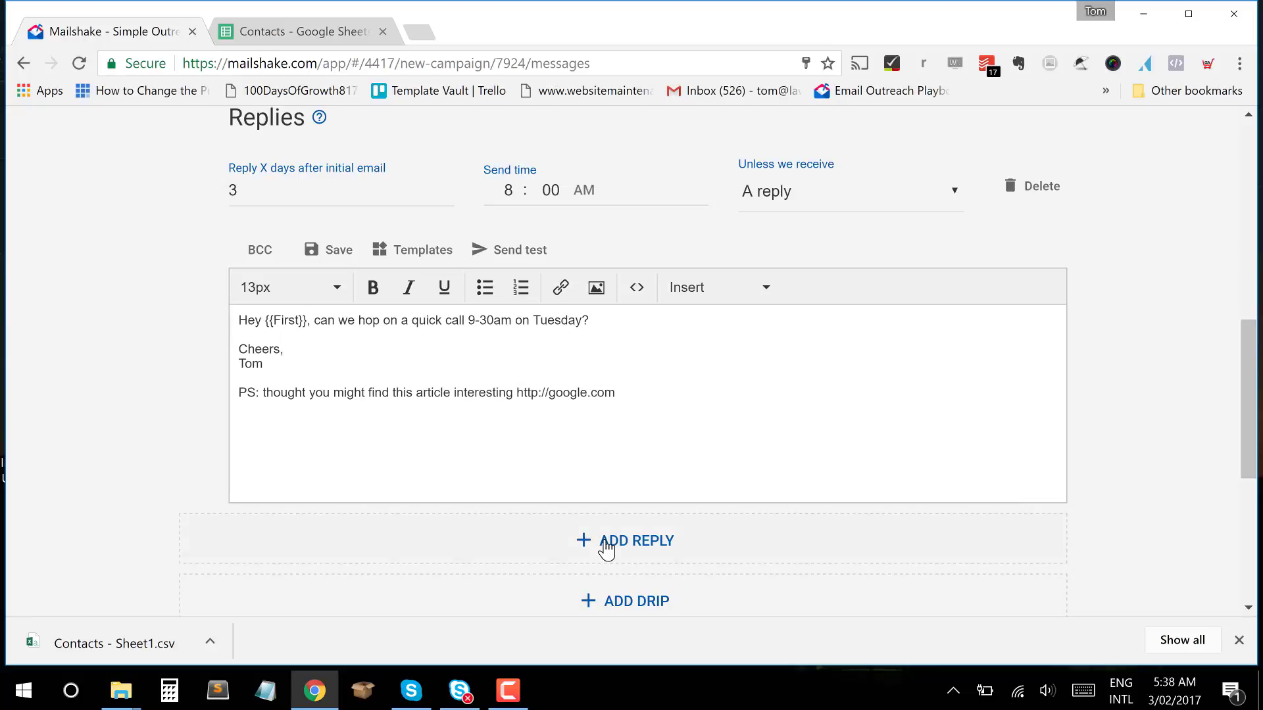
click(618, 388)
Add an empty drip email scheduled 3 days after the initial email at 8:00 AM.
scroll(733, 443, down, 2)
scroll(733, 447, up, 7)
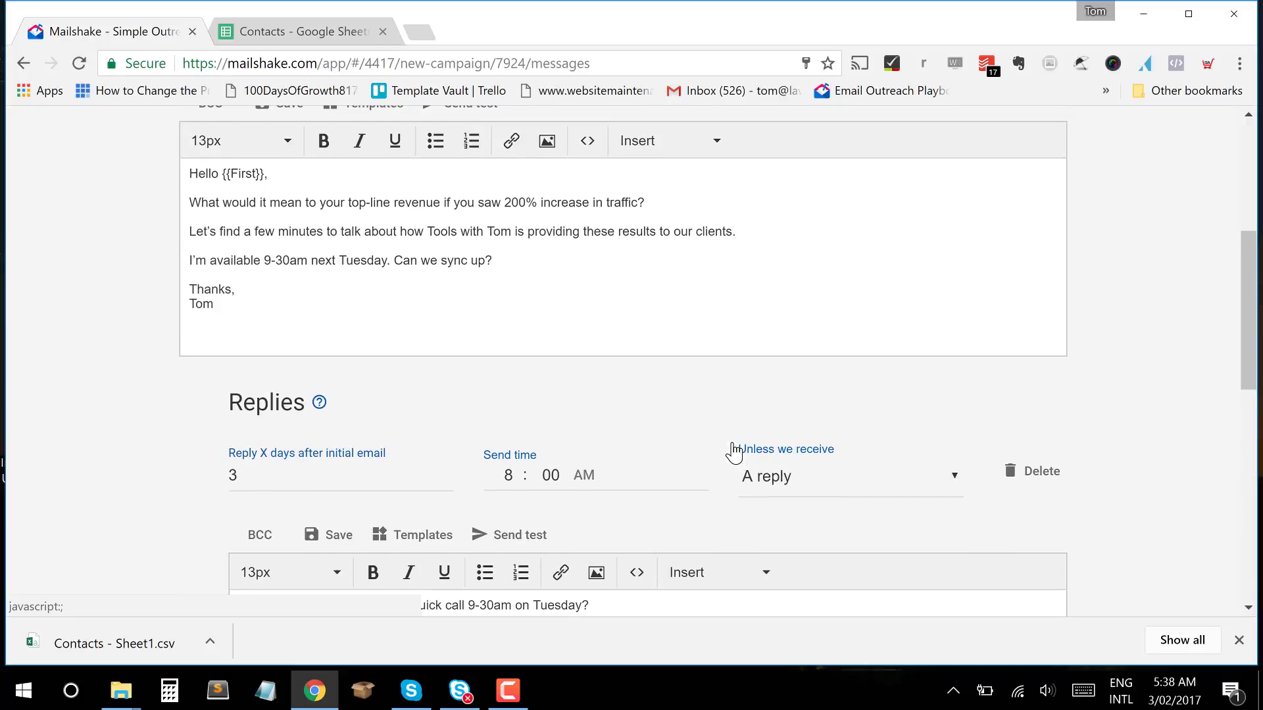
scroll(733, 445, down, 4)
scroll(733, 444, up, 1)
scroll(733, 445, down, 1)
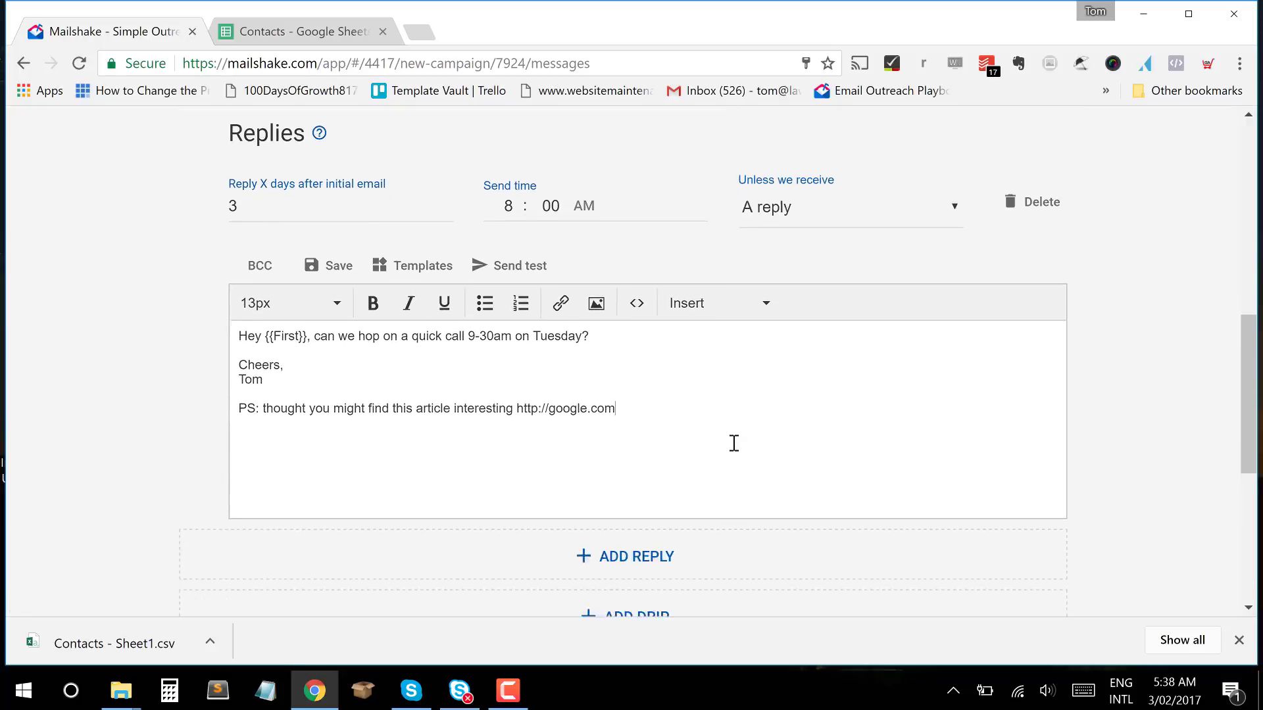
scroll(732, 443, down, 1)
scroll(706, 450, up, 1)
scroll(658, 428, down, 2)
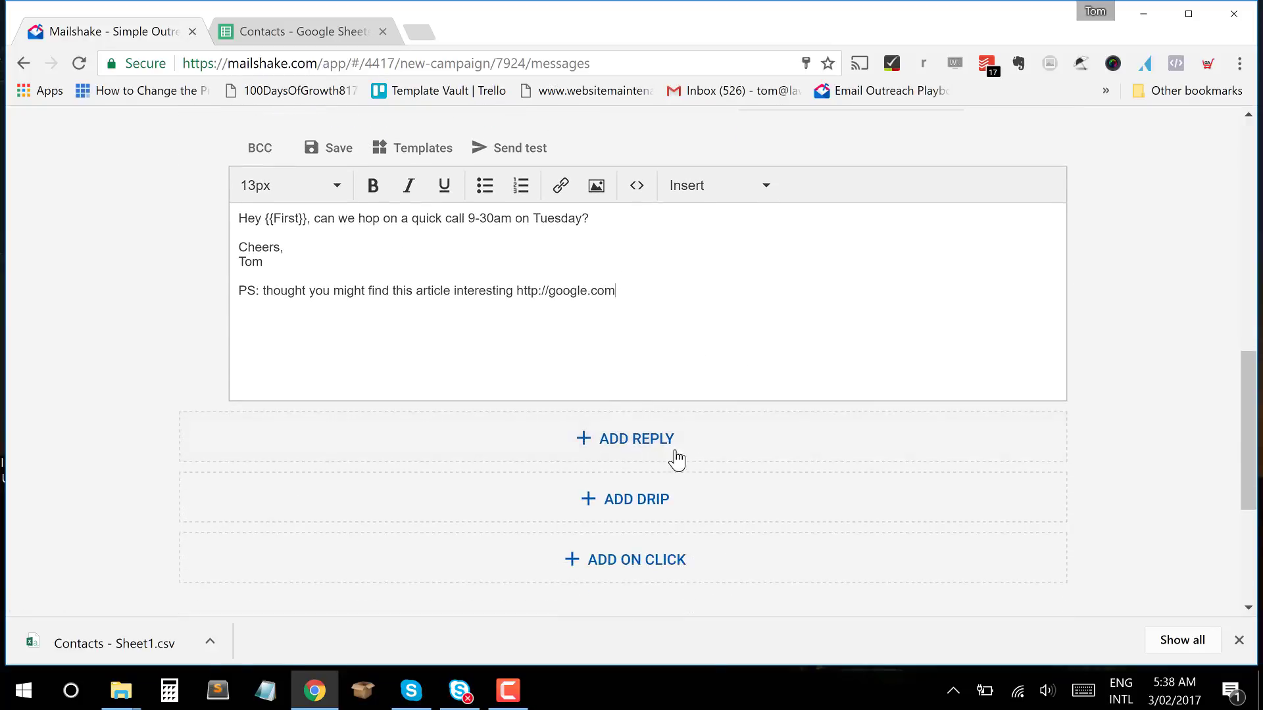
scroll(781, 418, down, 2)
scroll(781, 419, up, 5)
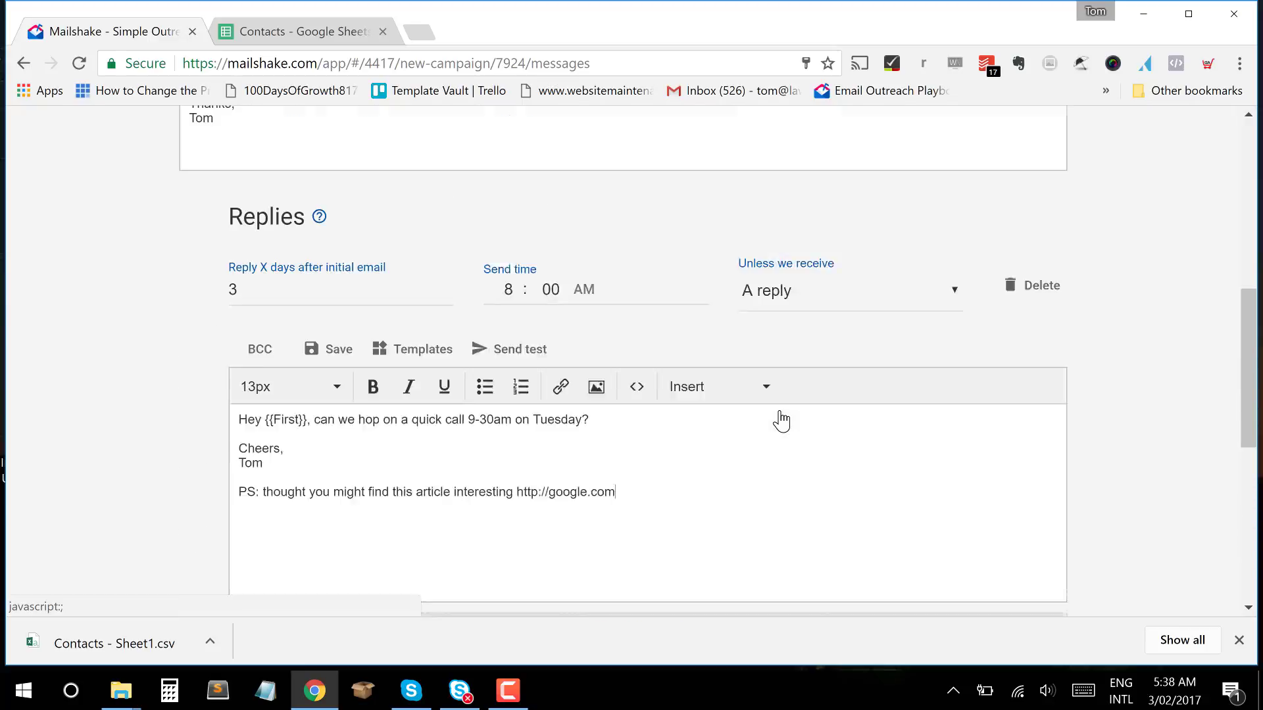
scroll(781, 421, up, 1)
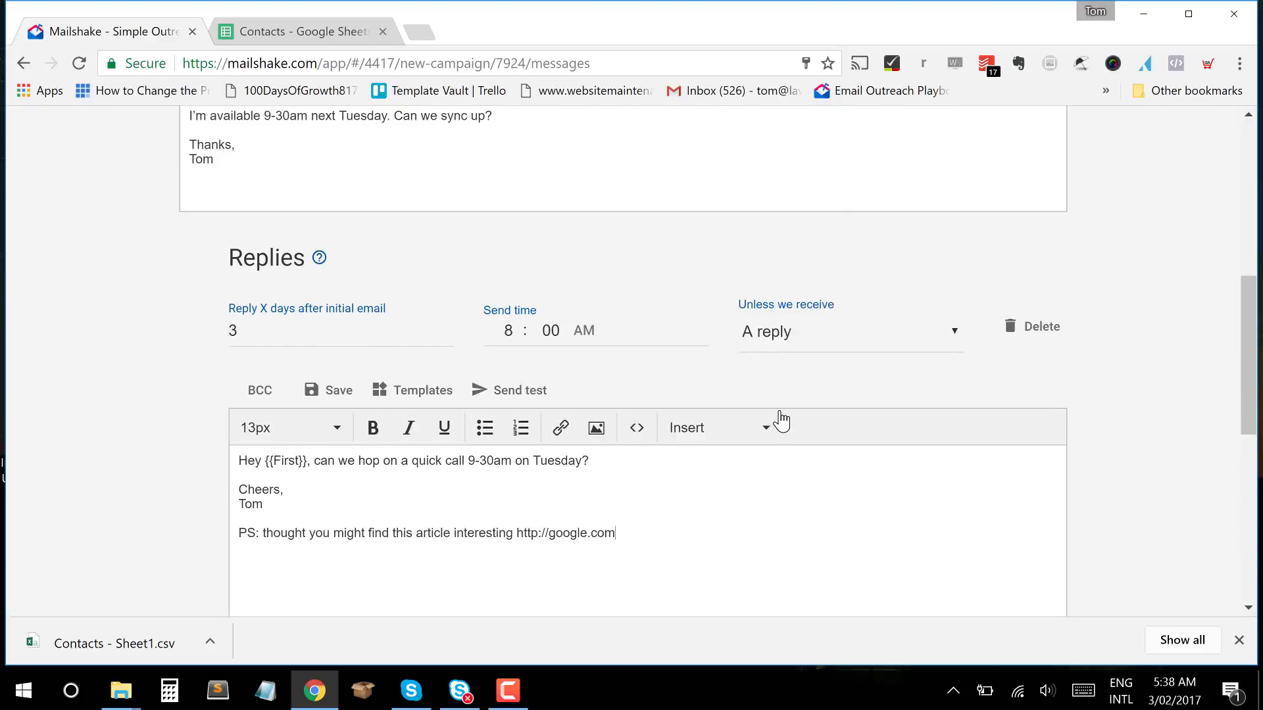
scroll(781, 421, down, 2)
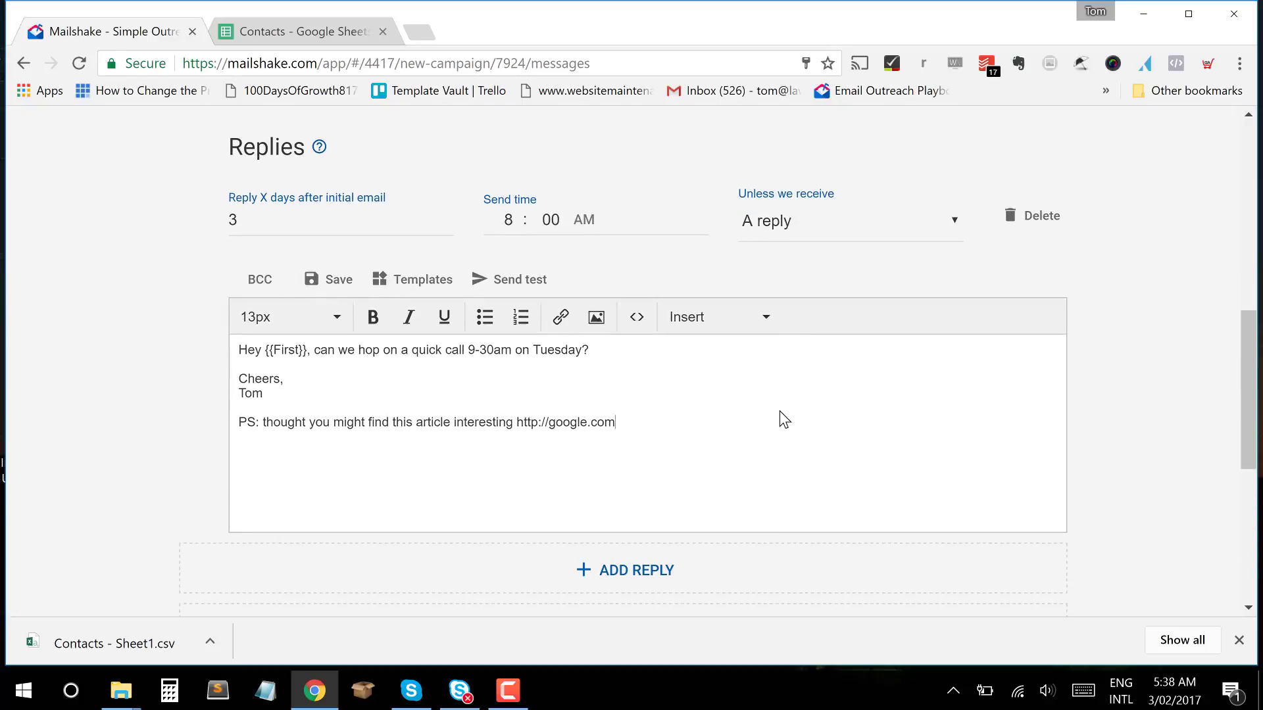
scroll(780, 412, down, 6)
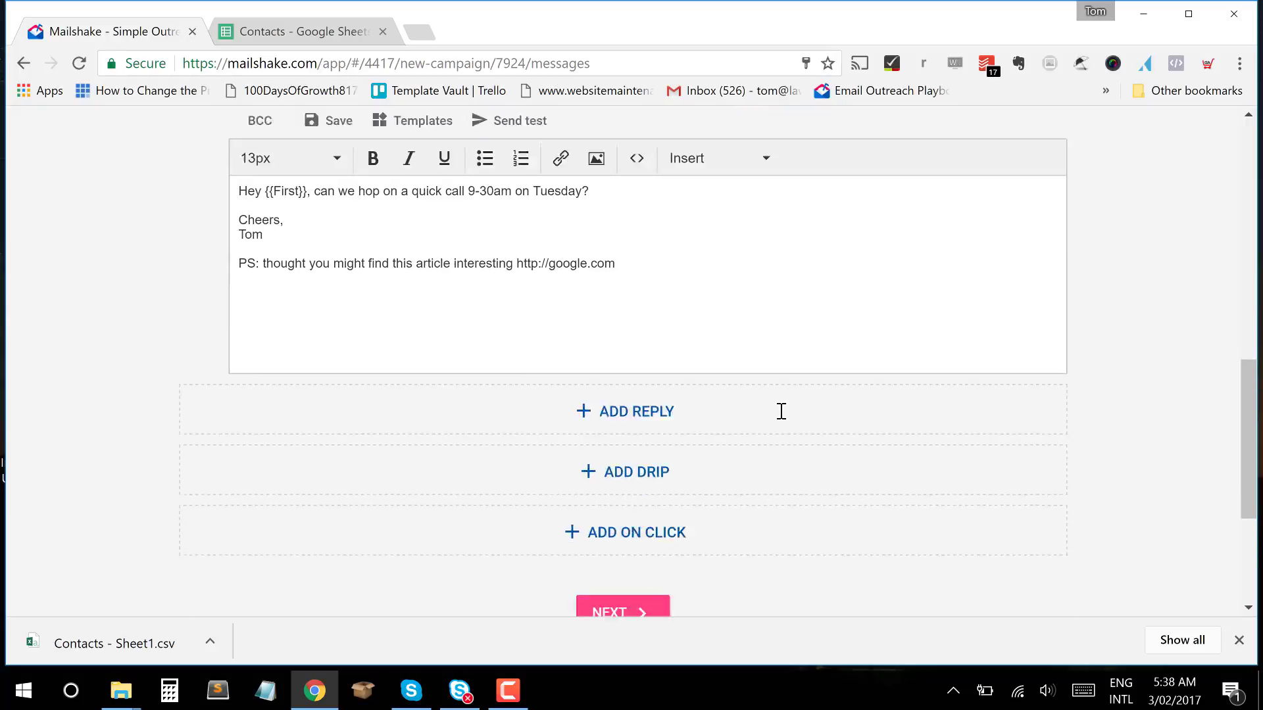
scroll(780, 410, up, 2)
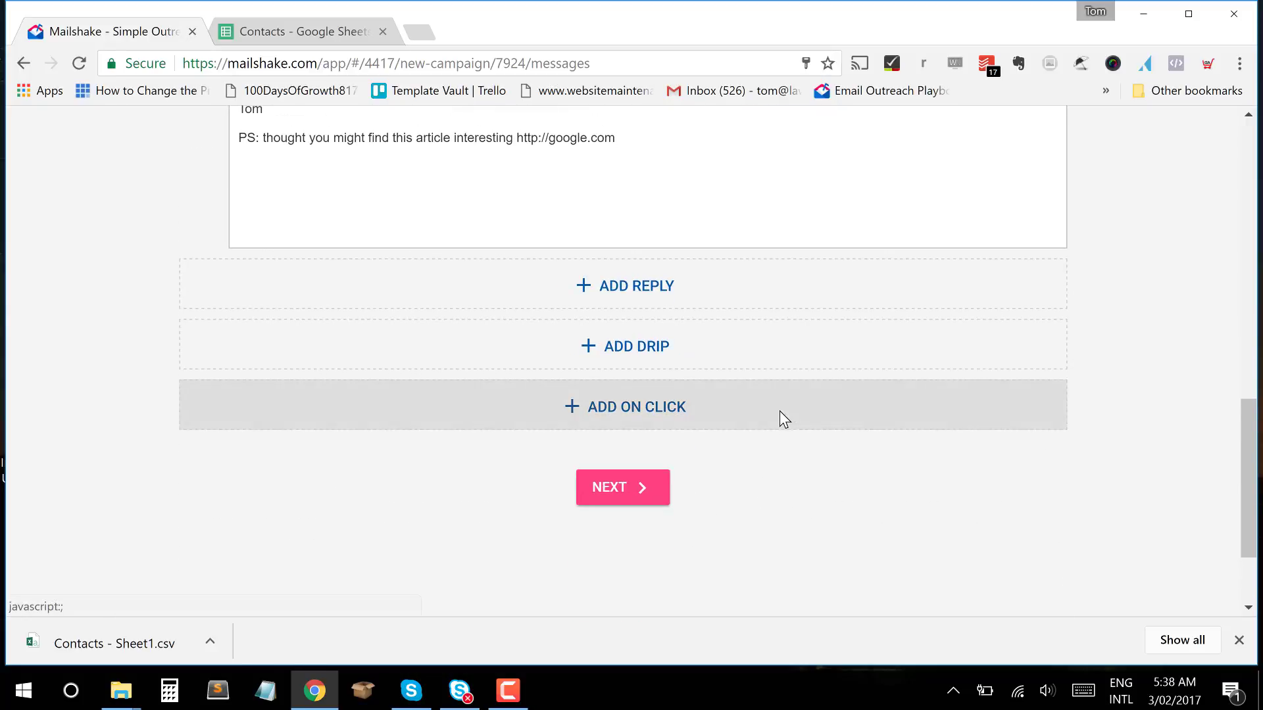
click(697, 383)
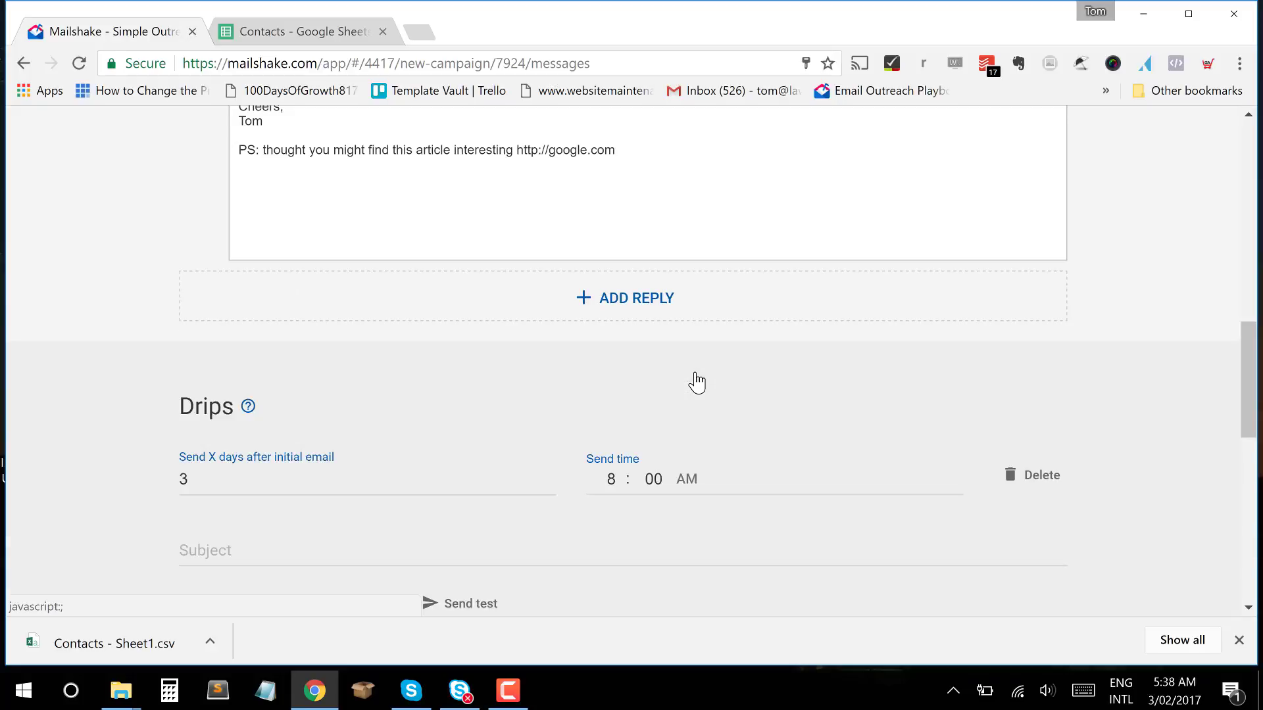
Delete the newly added drip email.
scroll(699, 381, down, 5)
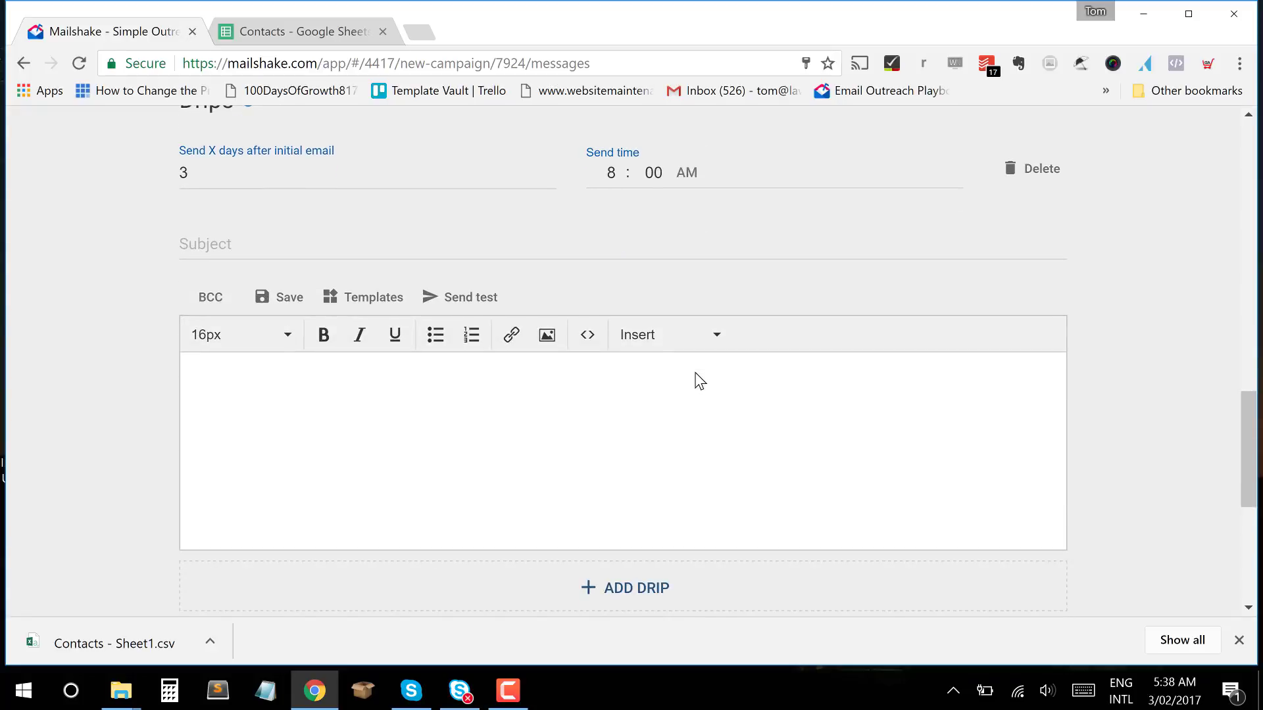
scroll(699, 378, up, 1)
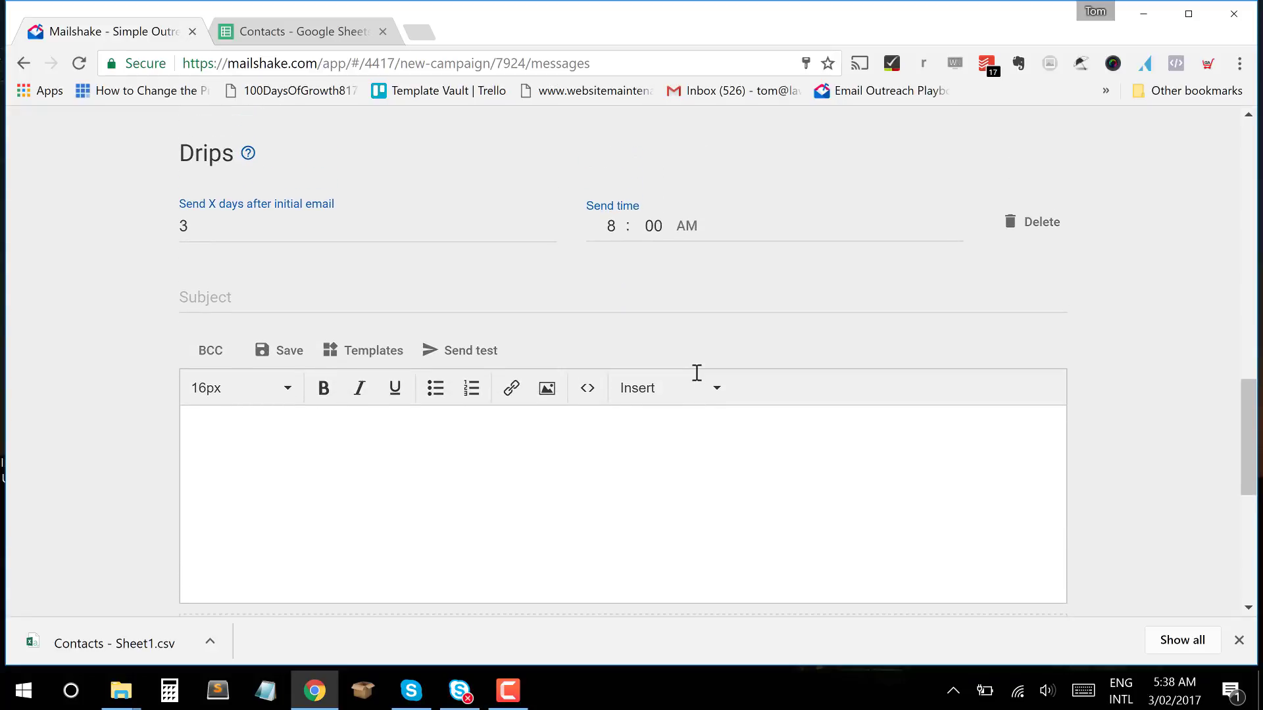
click(1036, 223)
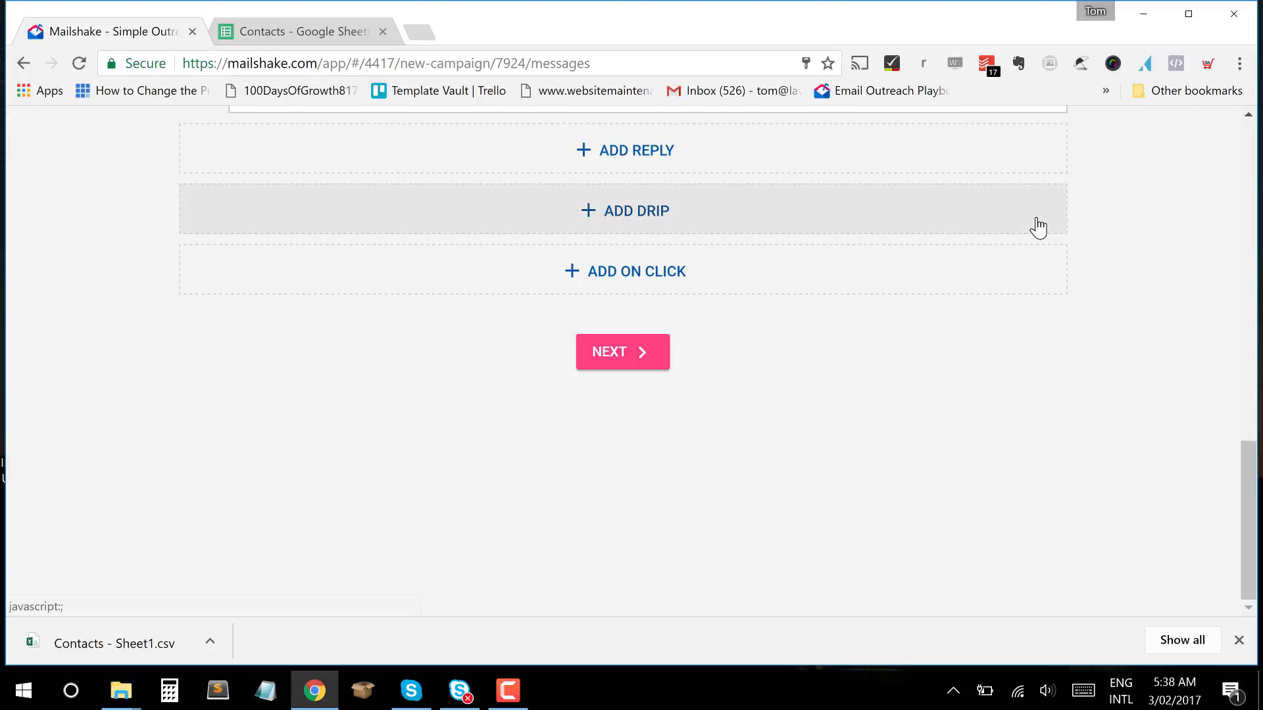
Add a trial On Link Clicks email, look it over, then delete it.
click(715, 300)
scroll(928, 421, down, 5)
scroll(927, 421, up, 4)
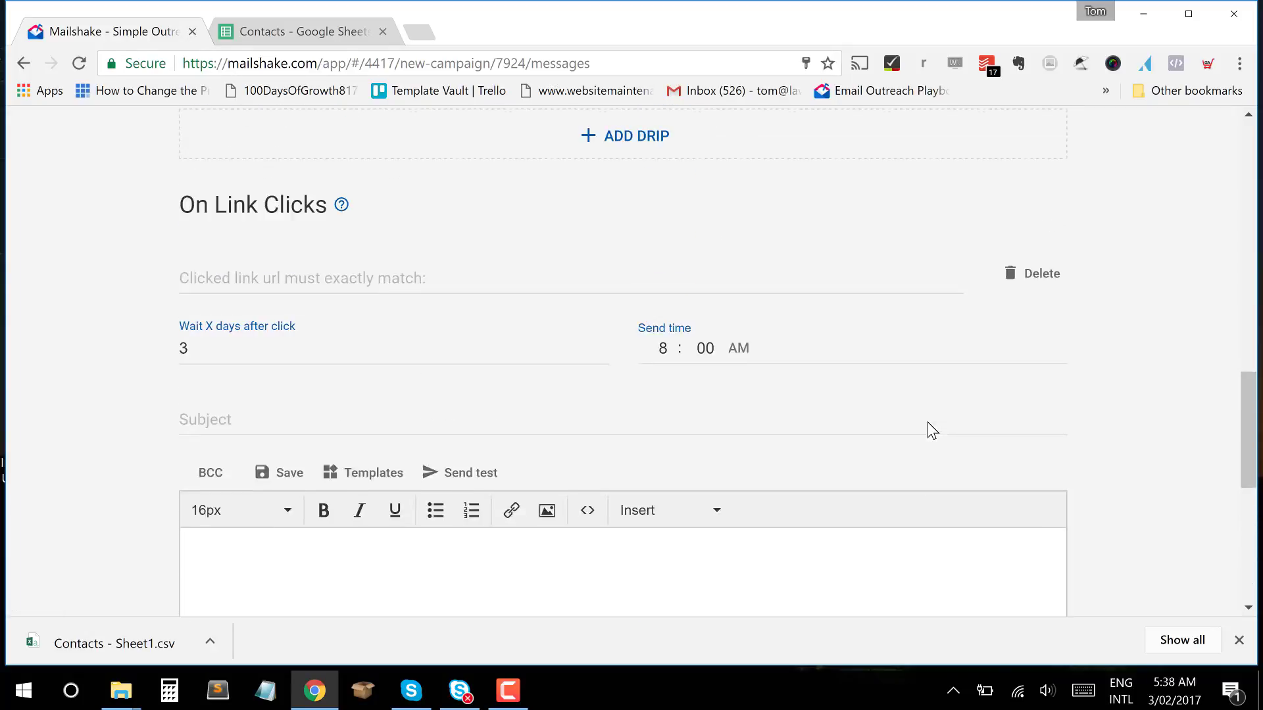
scroll(928, 421, up, 4)
scroll(927, 421, down, 5)
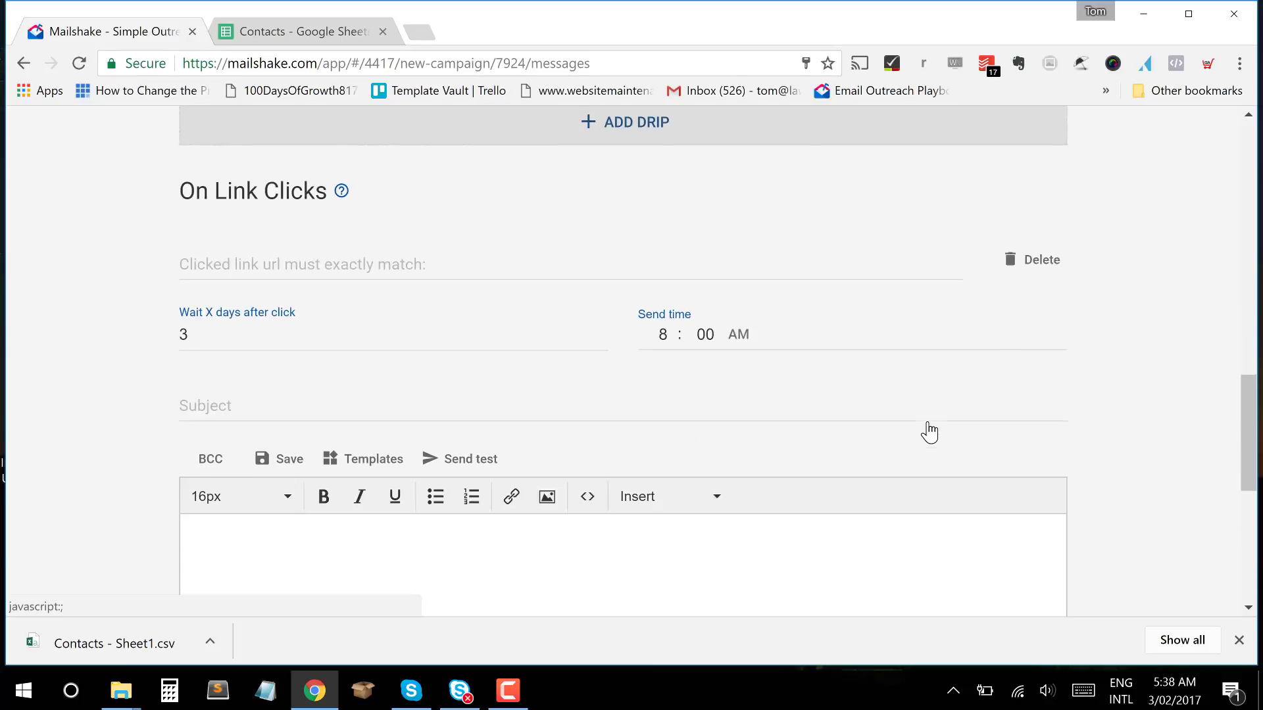
scroll(927, 421, down, 2)
scroll(928, 421, up, 2)
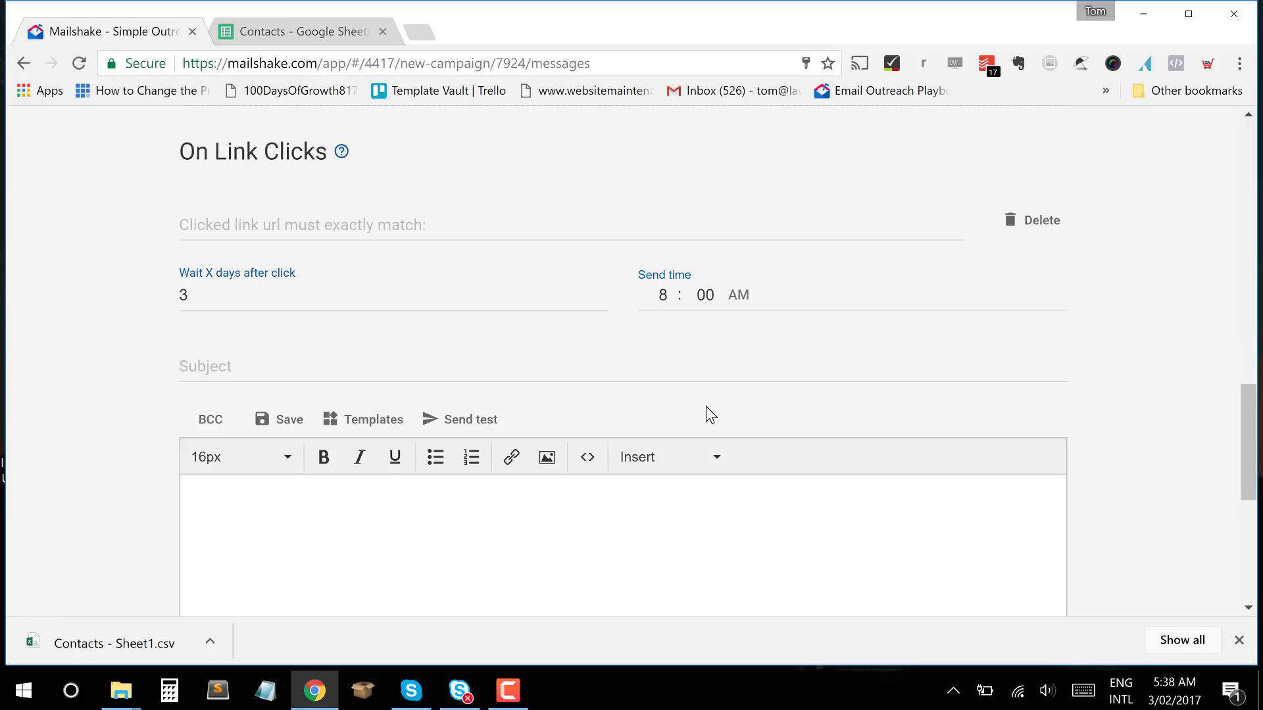
scroll(706, 408, down, 6)
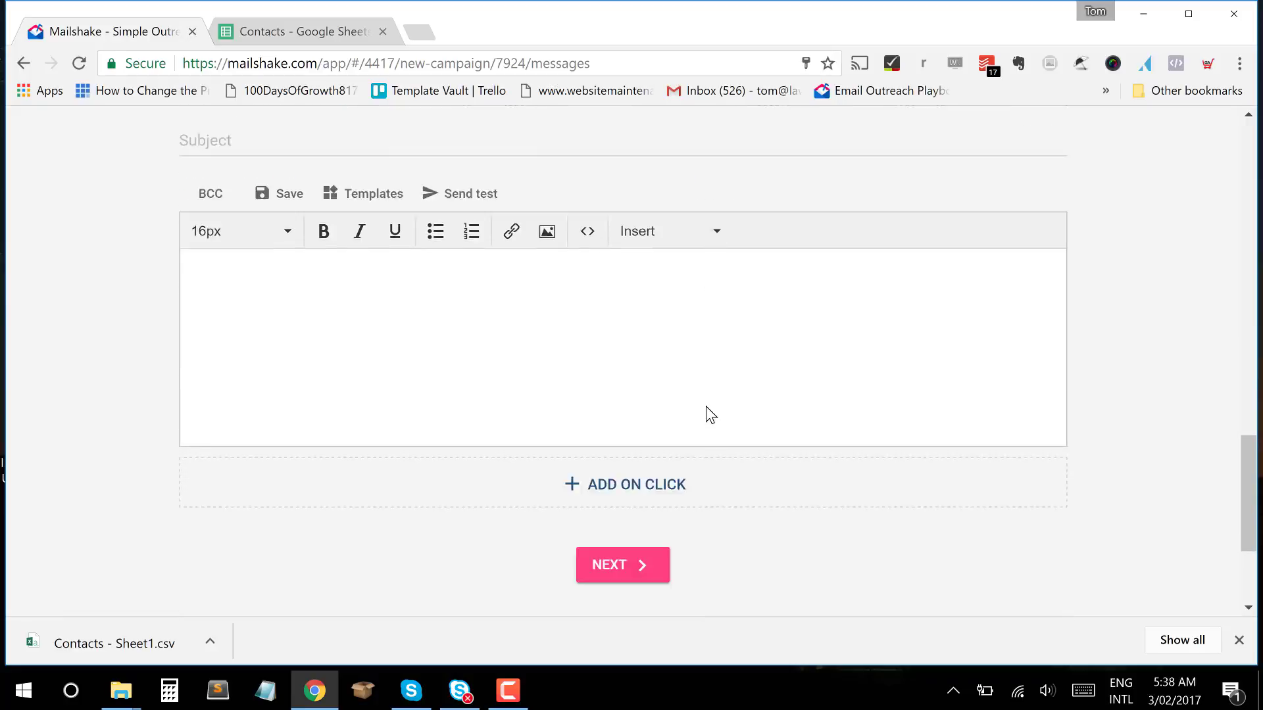
scroll(706, 408, up, 8)
scroll(707, 411, up, 5)
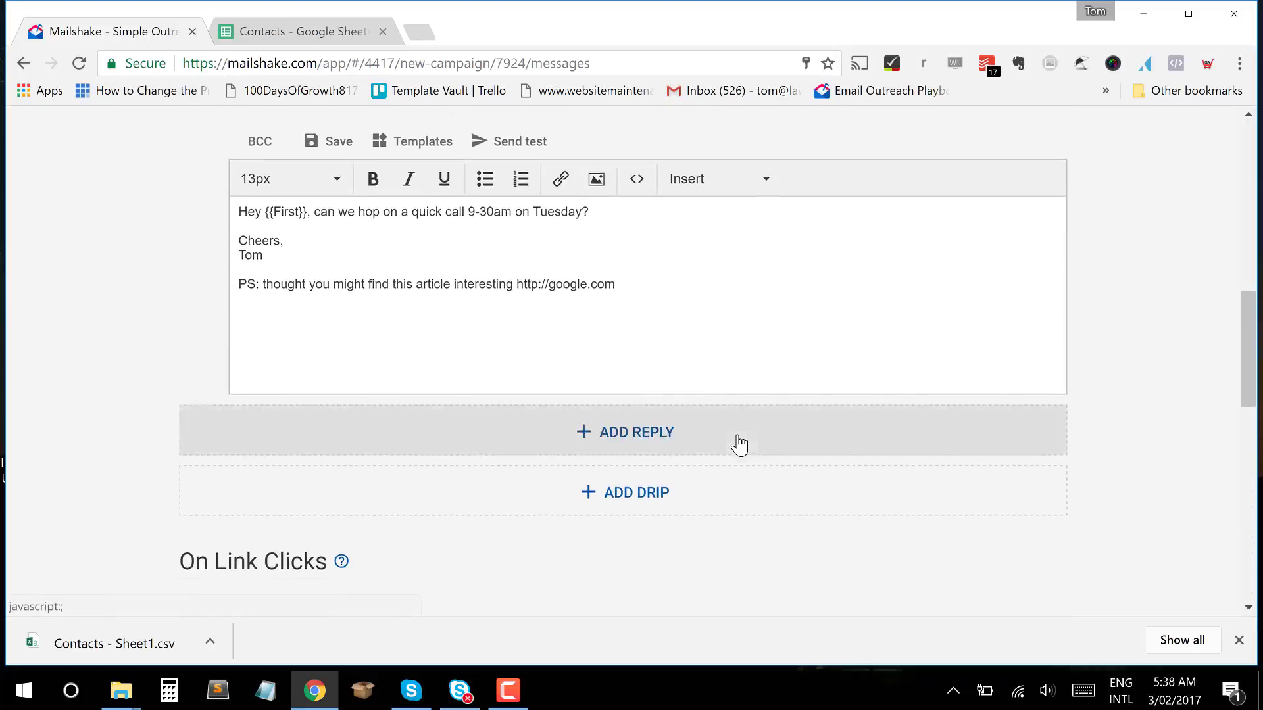
scroll(738, 442, down, 7)
scroll(739, 442, up, 3)
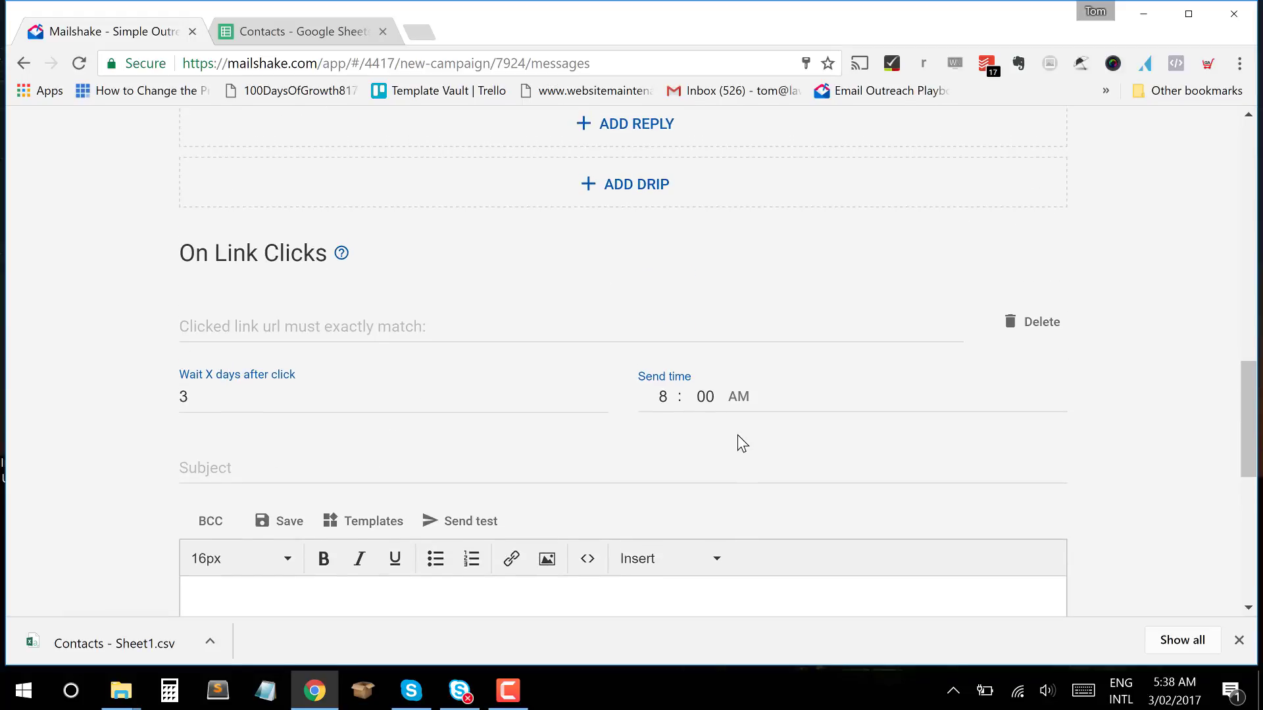
scroll(739, 437, up, 3)
click(1033, 527)
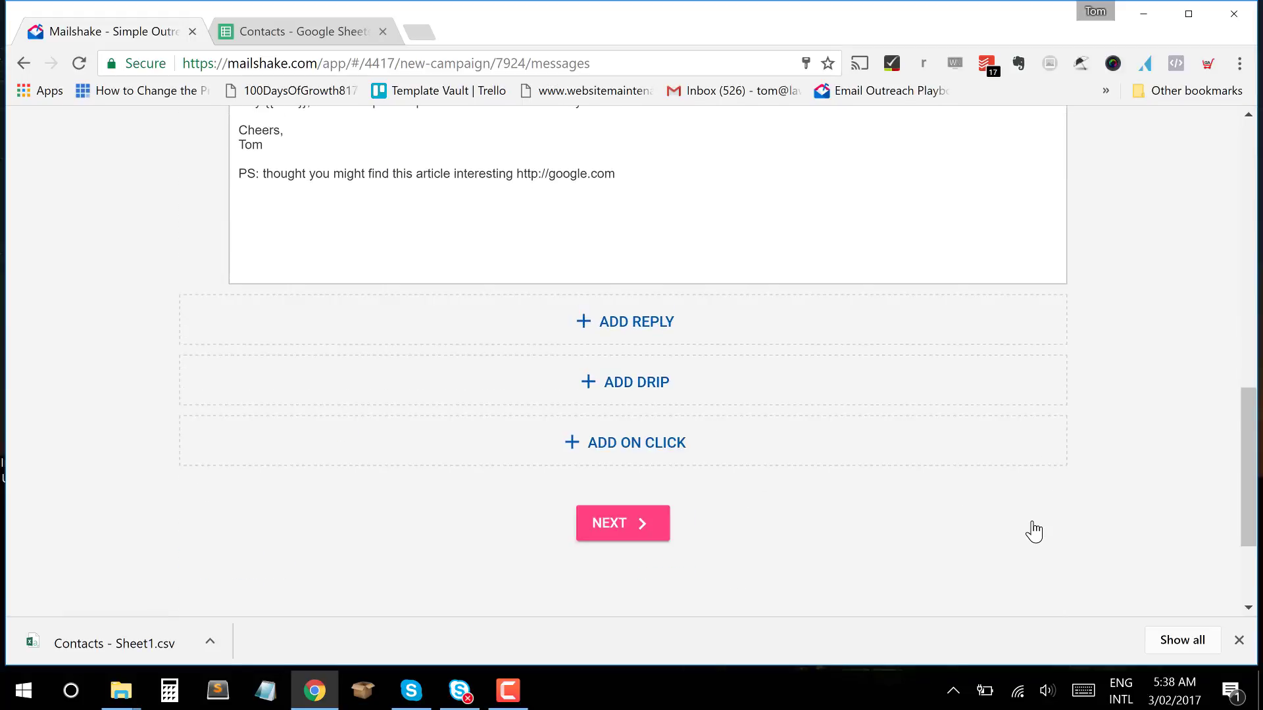
Keep 'A reply' as the follow-up reply's 'Unless we receive' stop condition.
scroll(1033, 530, up, 6)
scroll(1033, 530, up, 2)
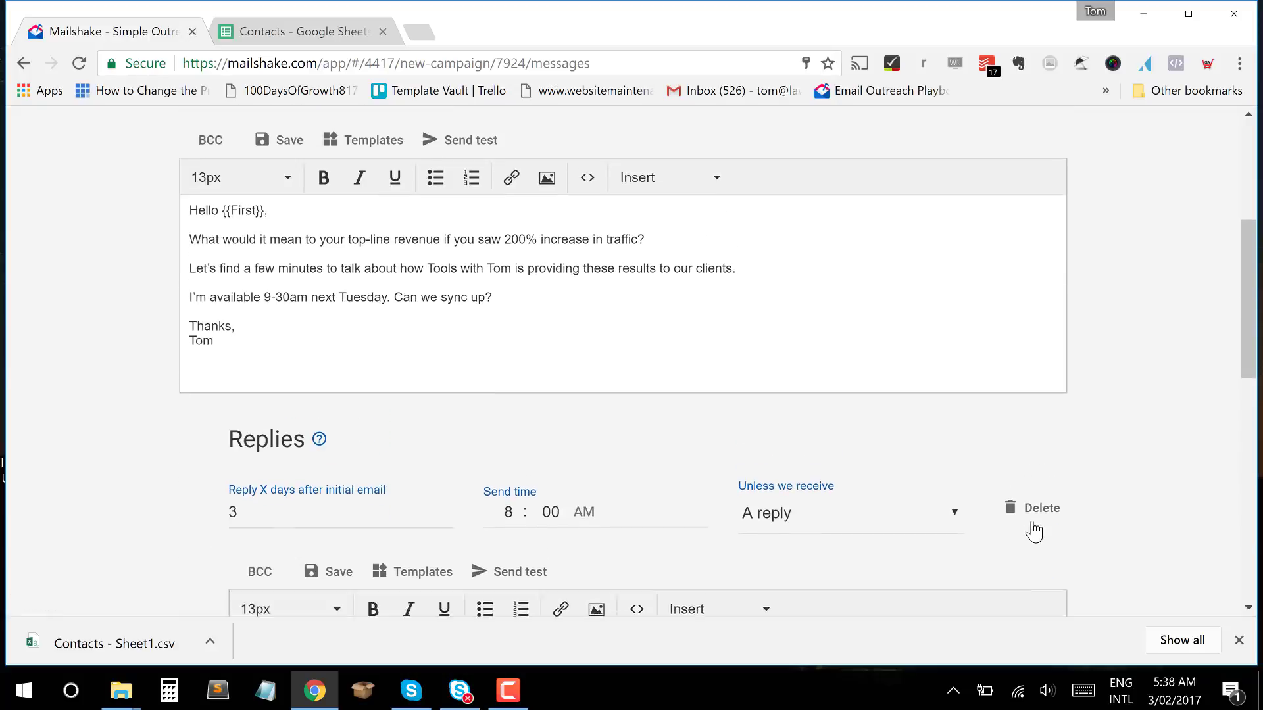
scroll(1031, 528, down, 3)
scroll(615, 578, down, 2)
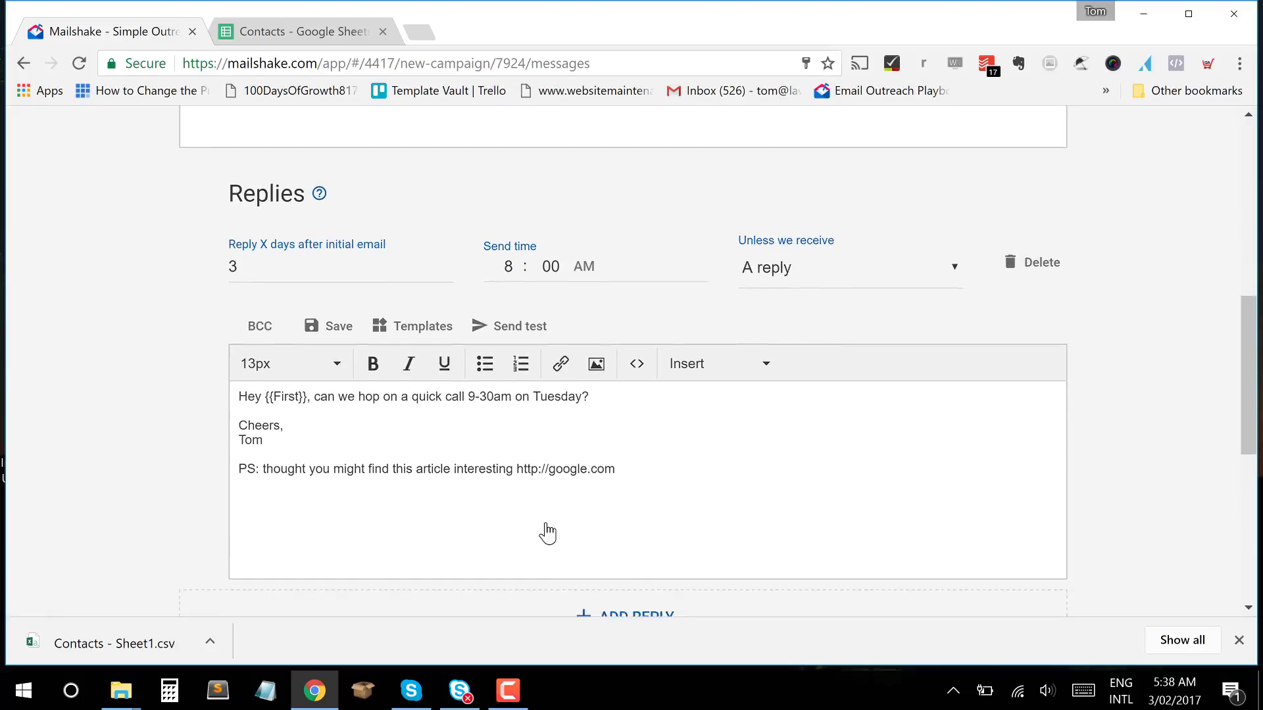
click(859, 248)
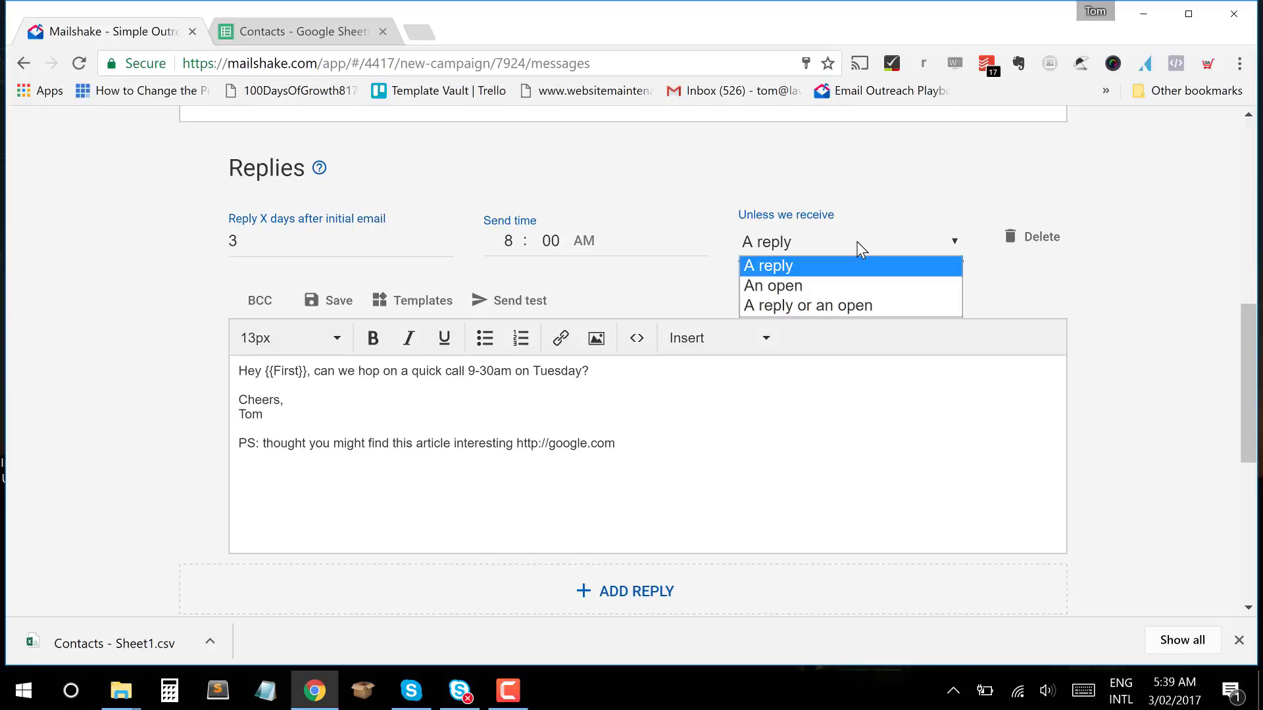
click(859, 249)
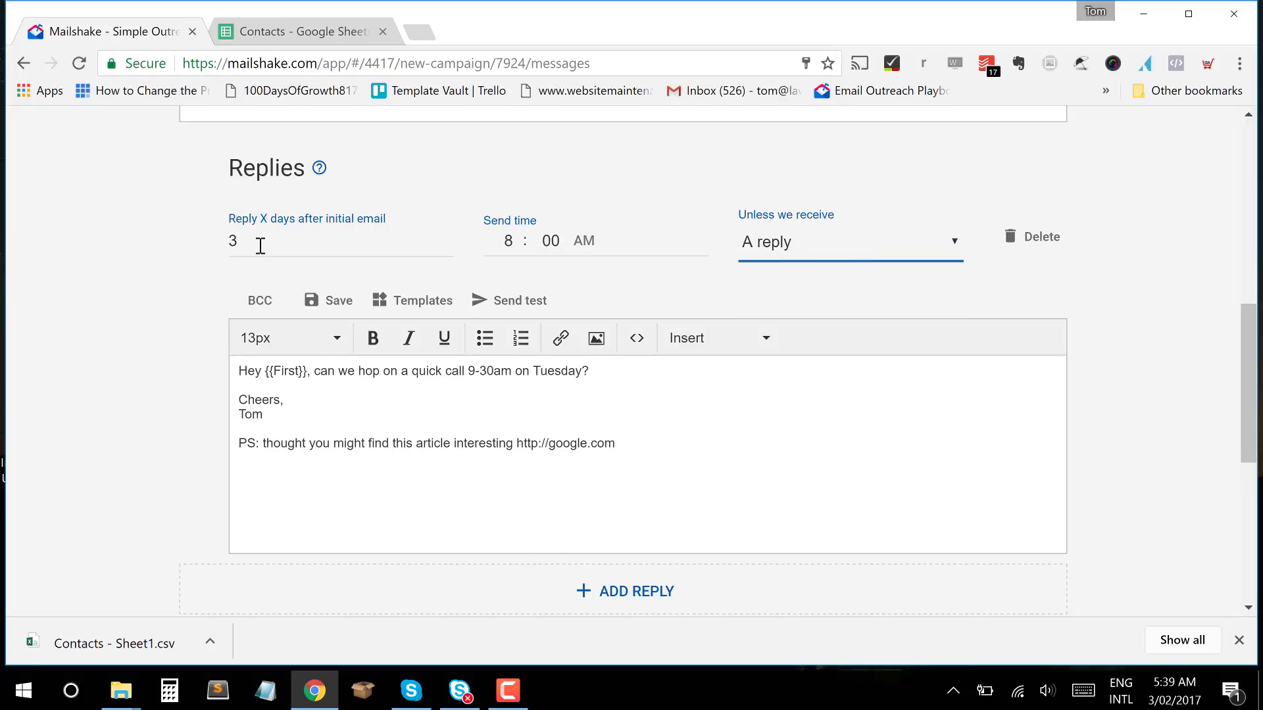
click(818, 250)
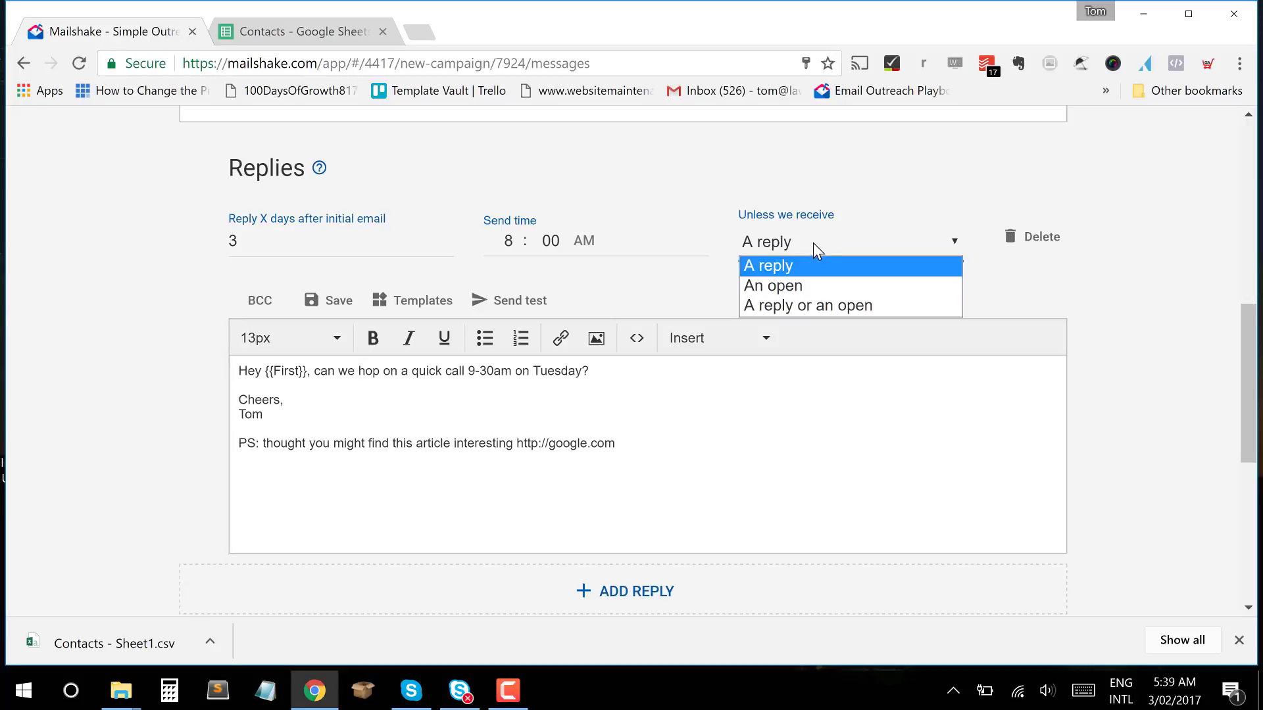
click(793, 263)
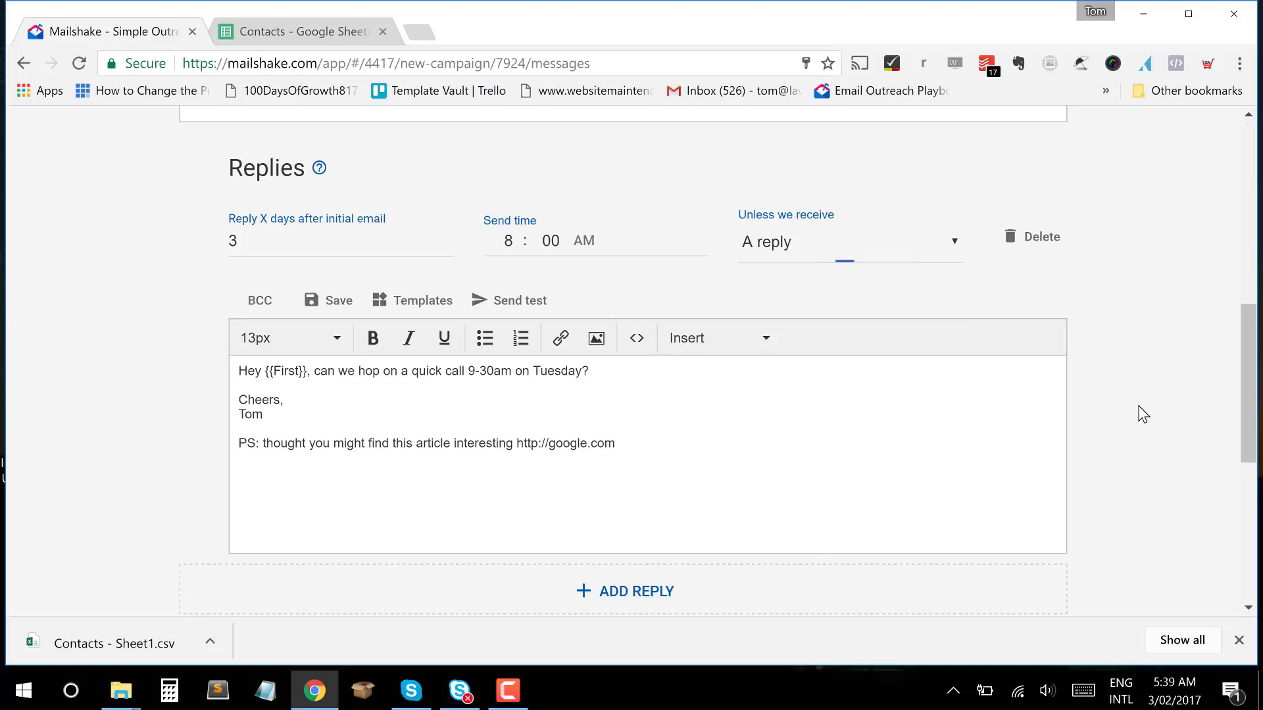
Submit the composed campaign emails to the Preview step.
scroll(1141, 414, up, 10)
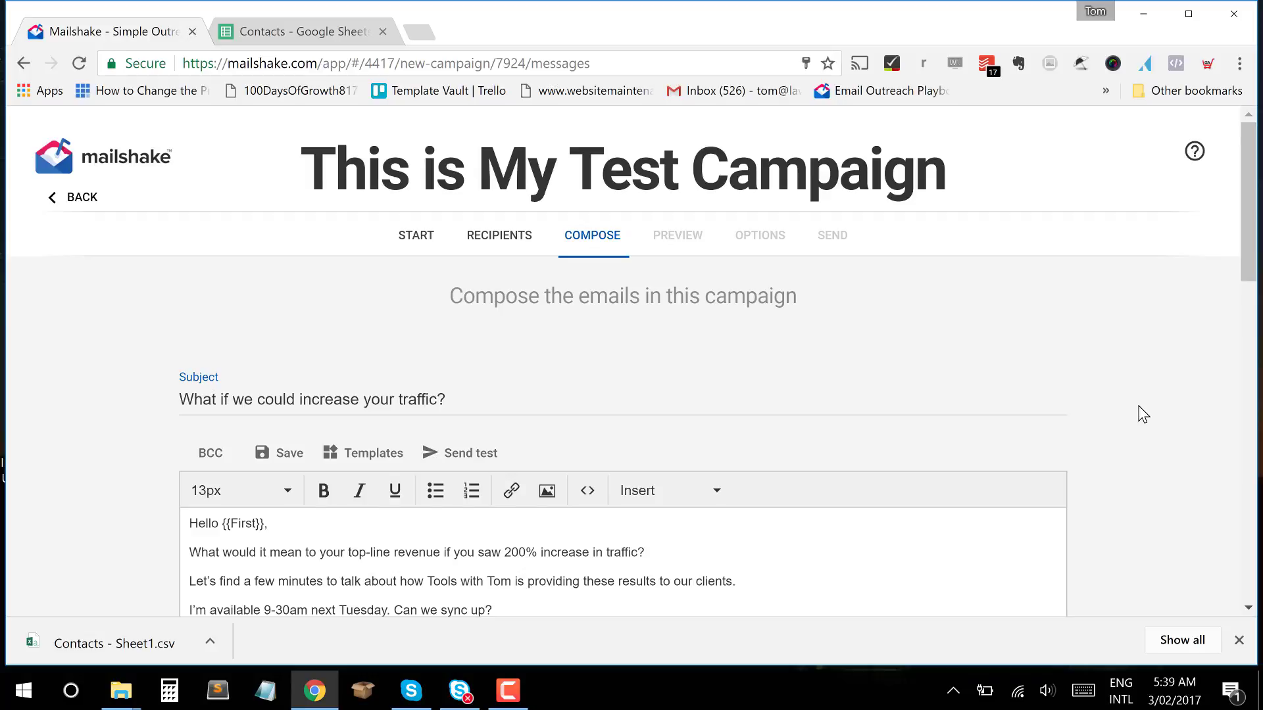
scroll(1141, 414, down, 15)
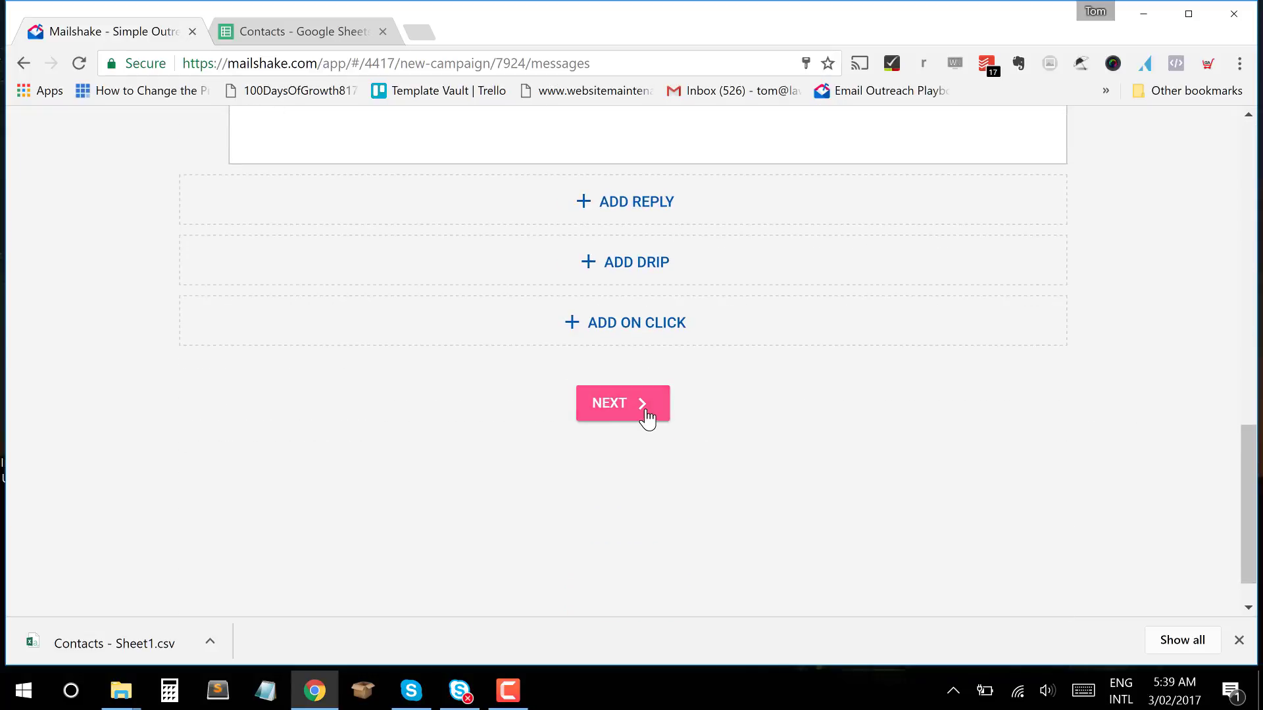
click(648, 417)
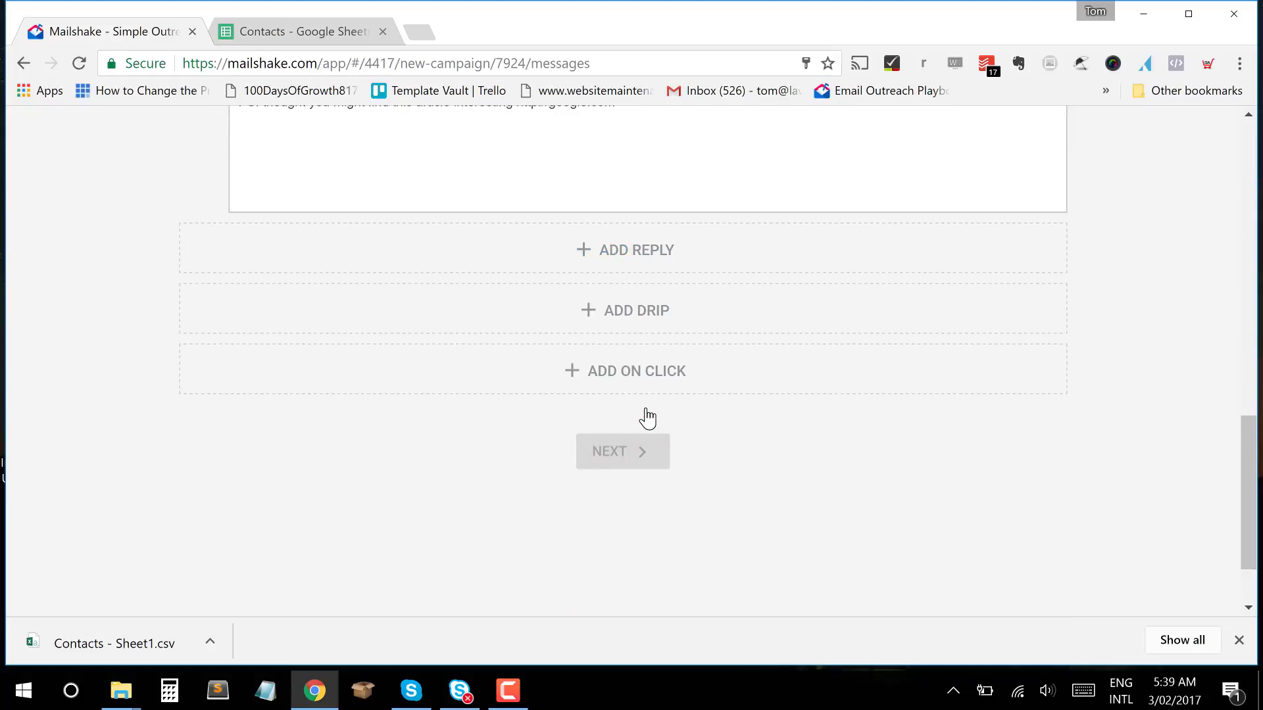
Dismiss the browser download bar and review the first recipient's personalised email.
click(1239, 640)
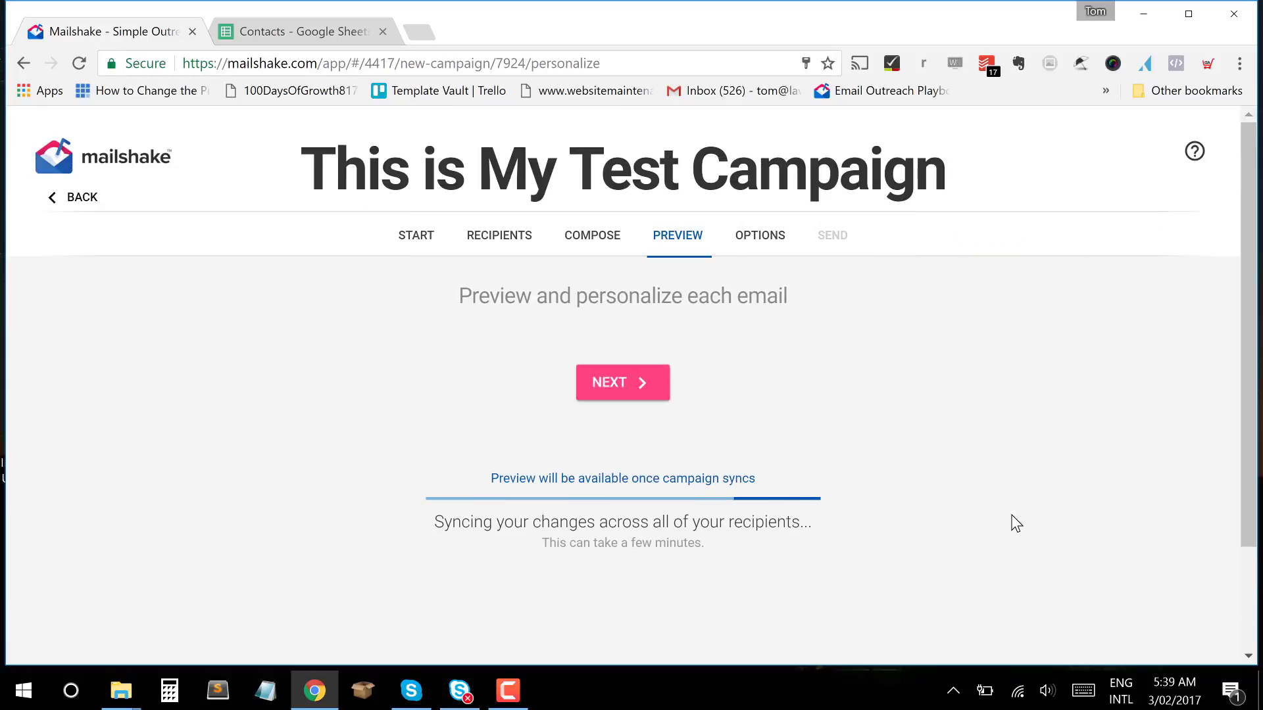
scroll(1012, 514, down, 6)
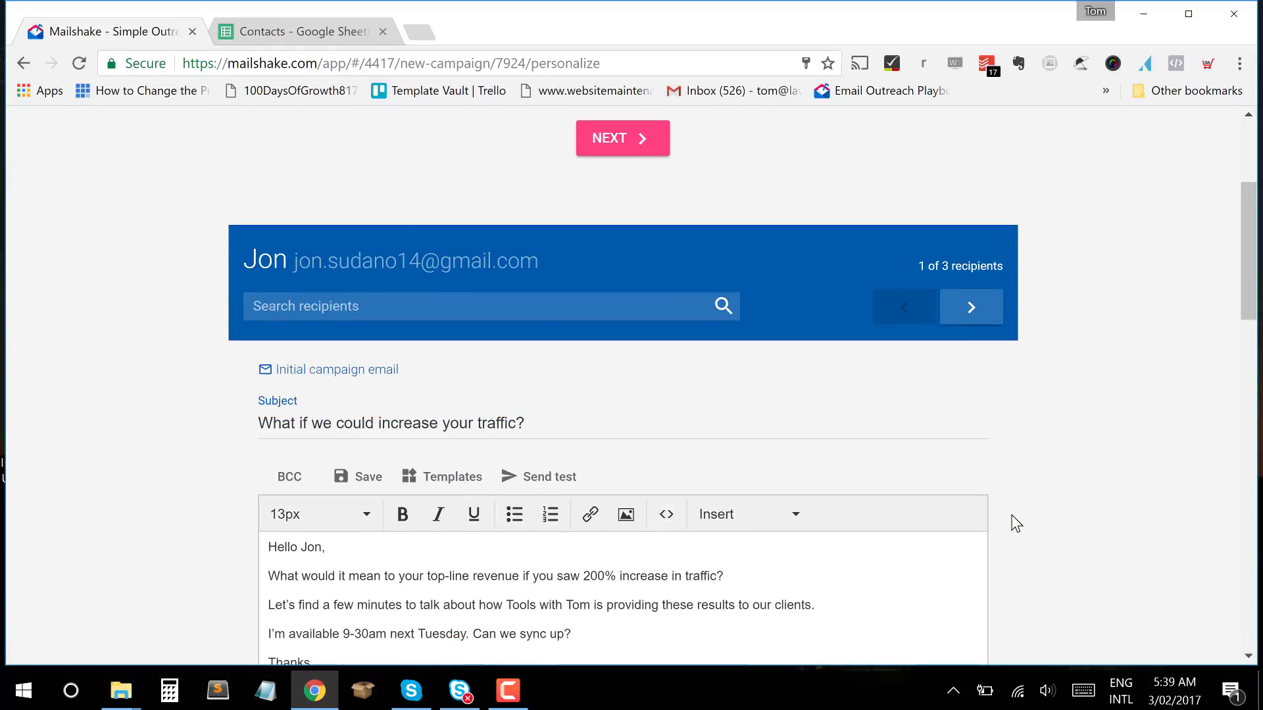
scroll(1016, 523, down, 5)
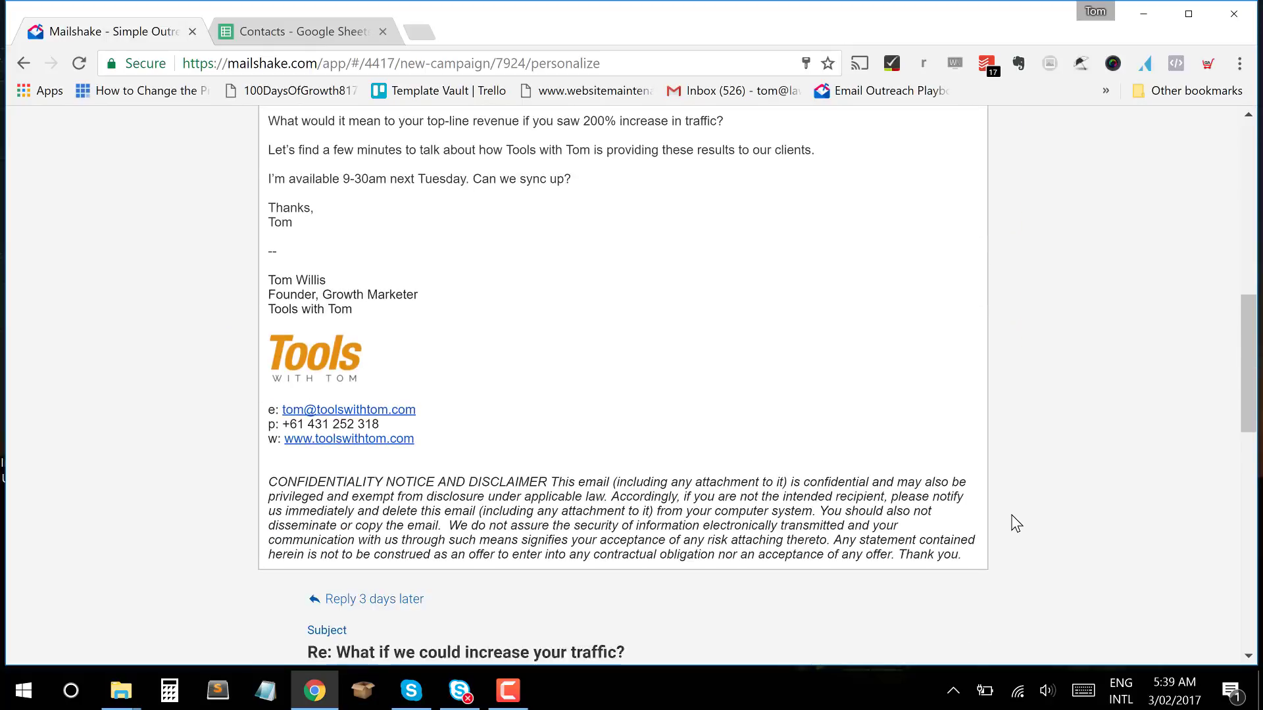
scroll(1016, 523, up, 5)
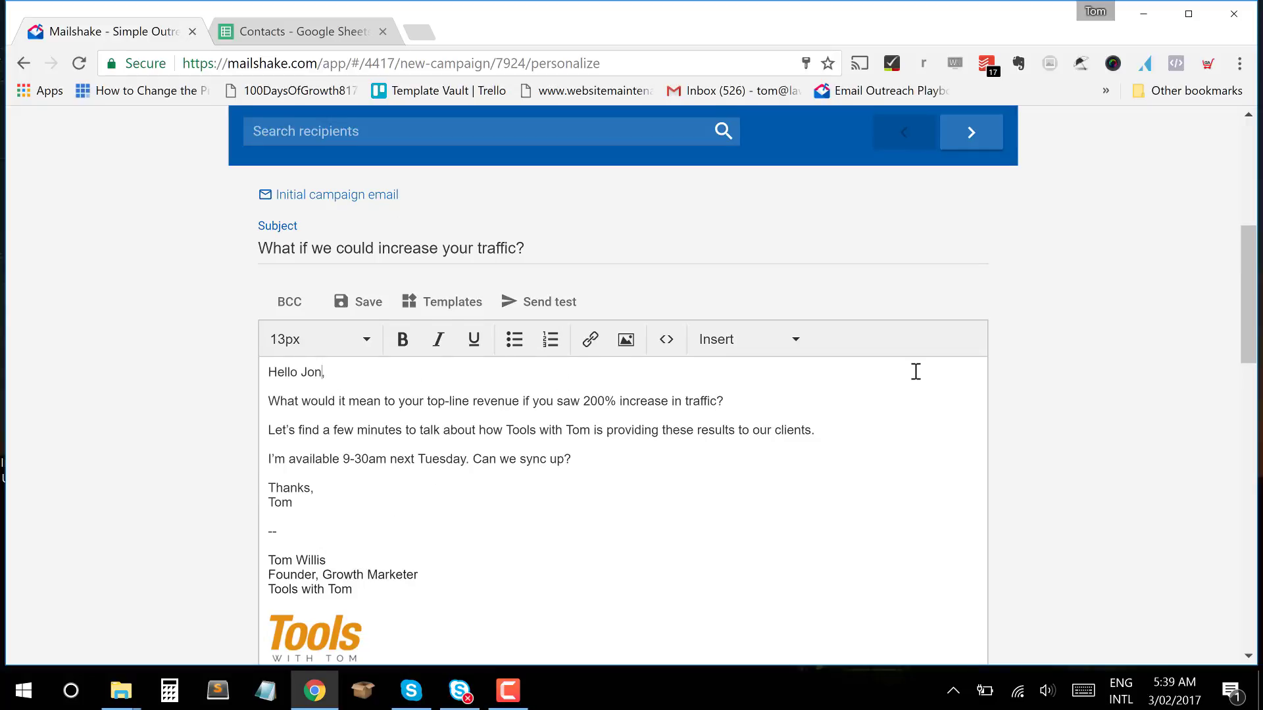
scroll(916, 372, up, 1)
Step through the recipient previews and settle on recipient 2 of 3.
click(976, 205)
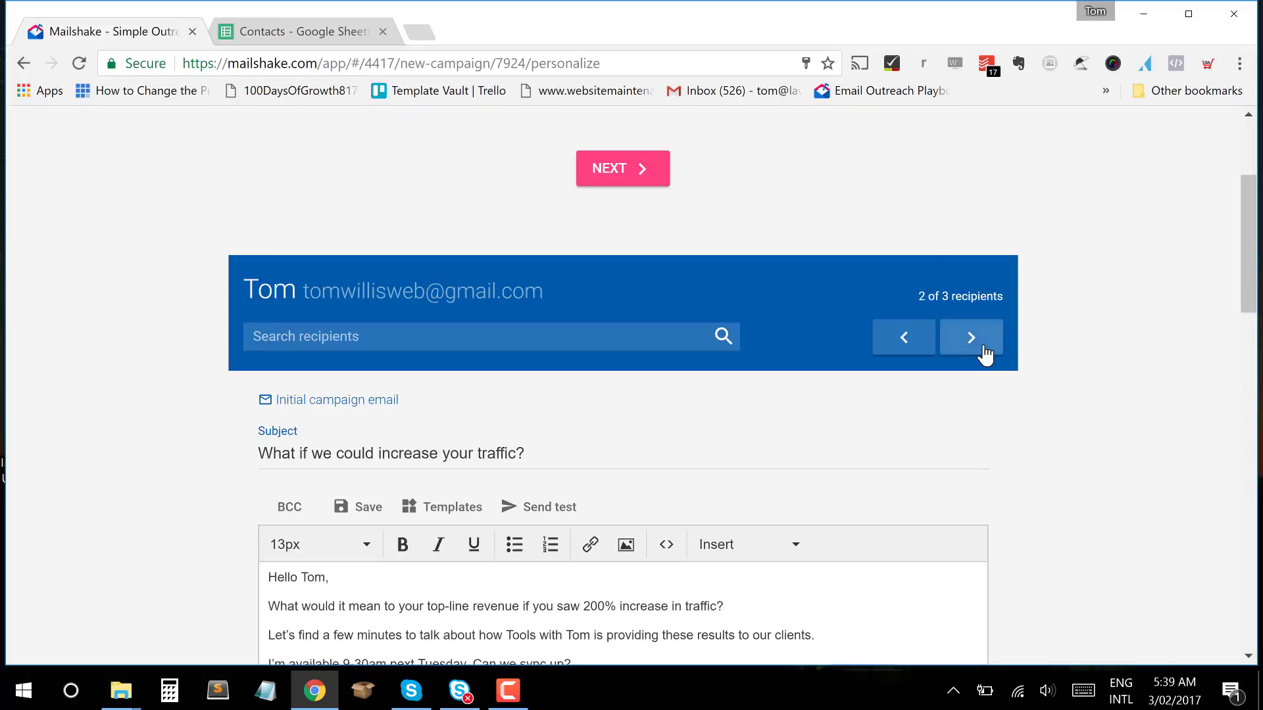
click(984, 347)
click(908, 342)
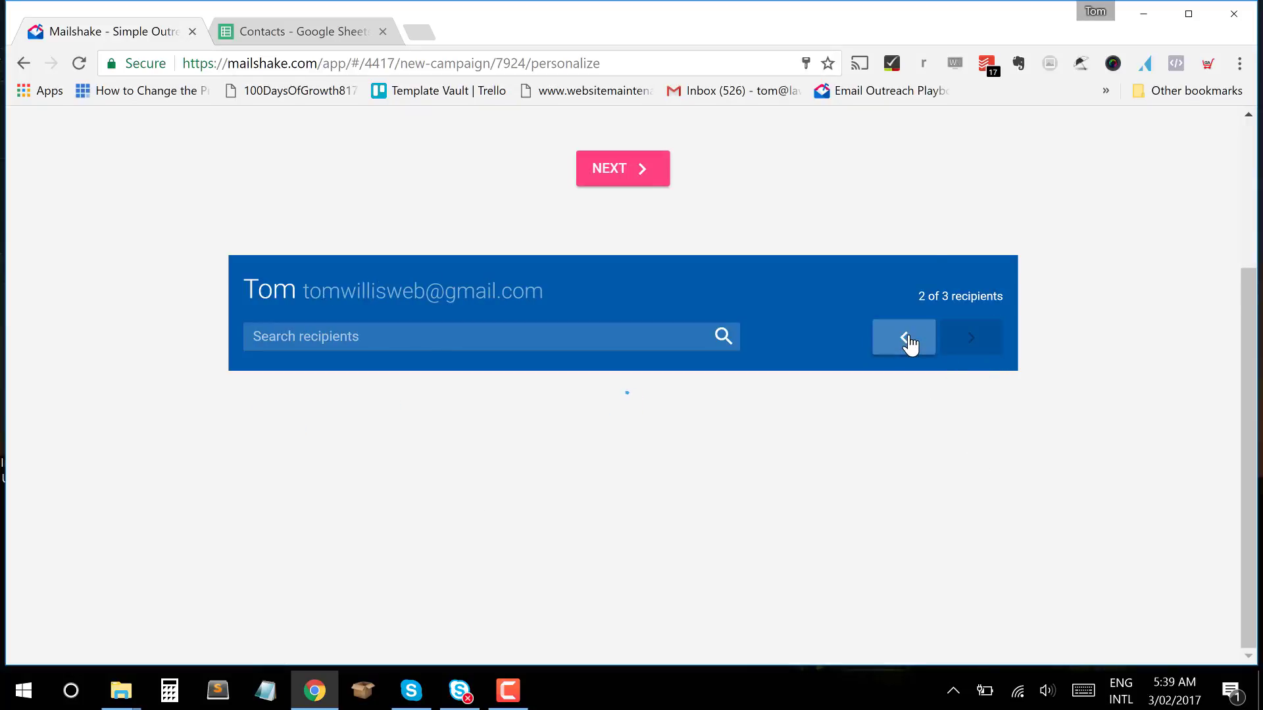
scroll(783, 526, down, 2)
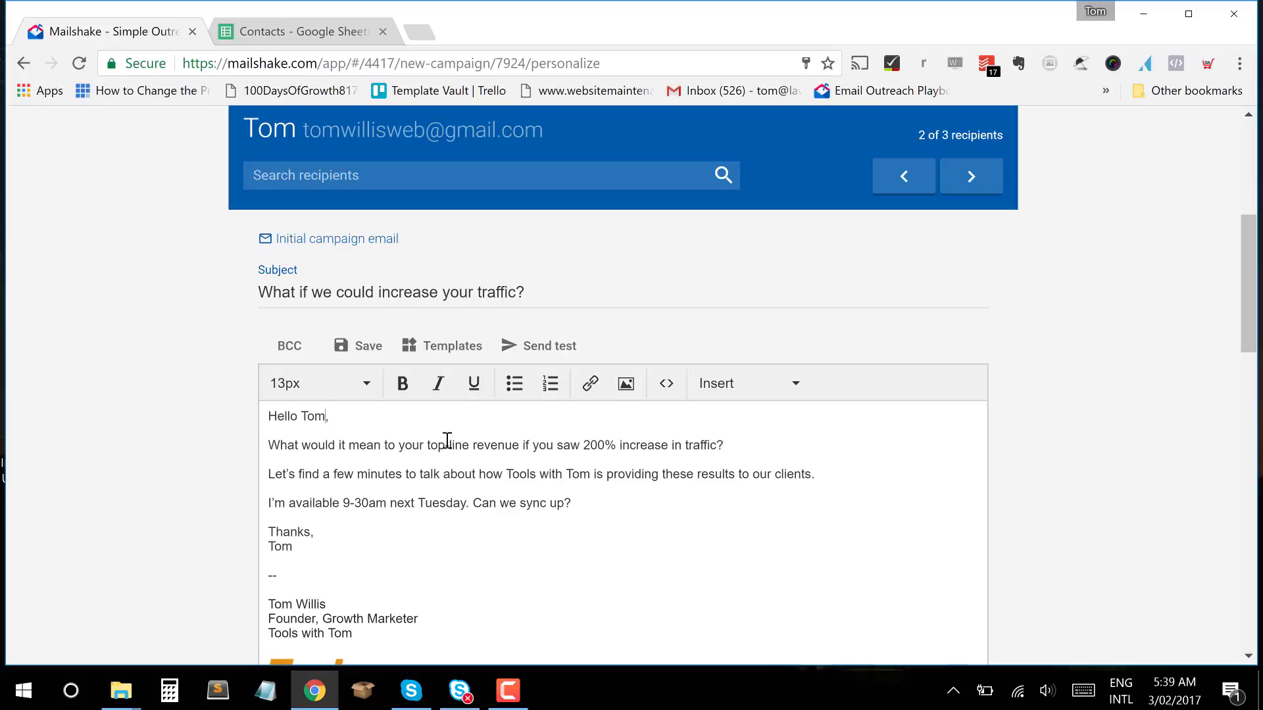
Complete the second recipient's 'Hello' greeting with their full first name.
text(homas)
scroll(555, 495, down, 13)
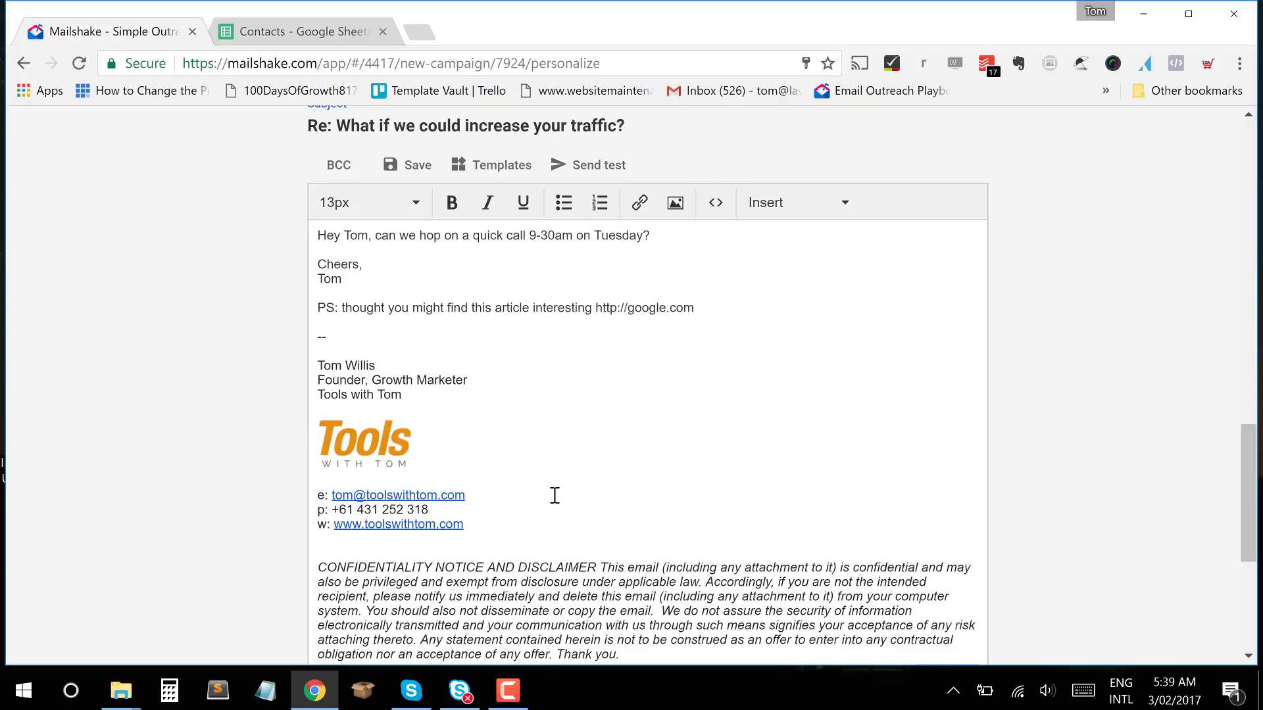
scroll(555, 495, up, 5)
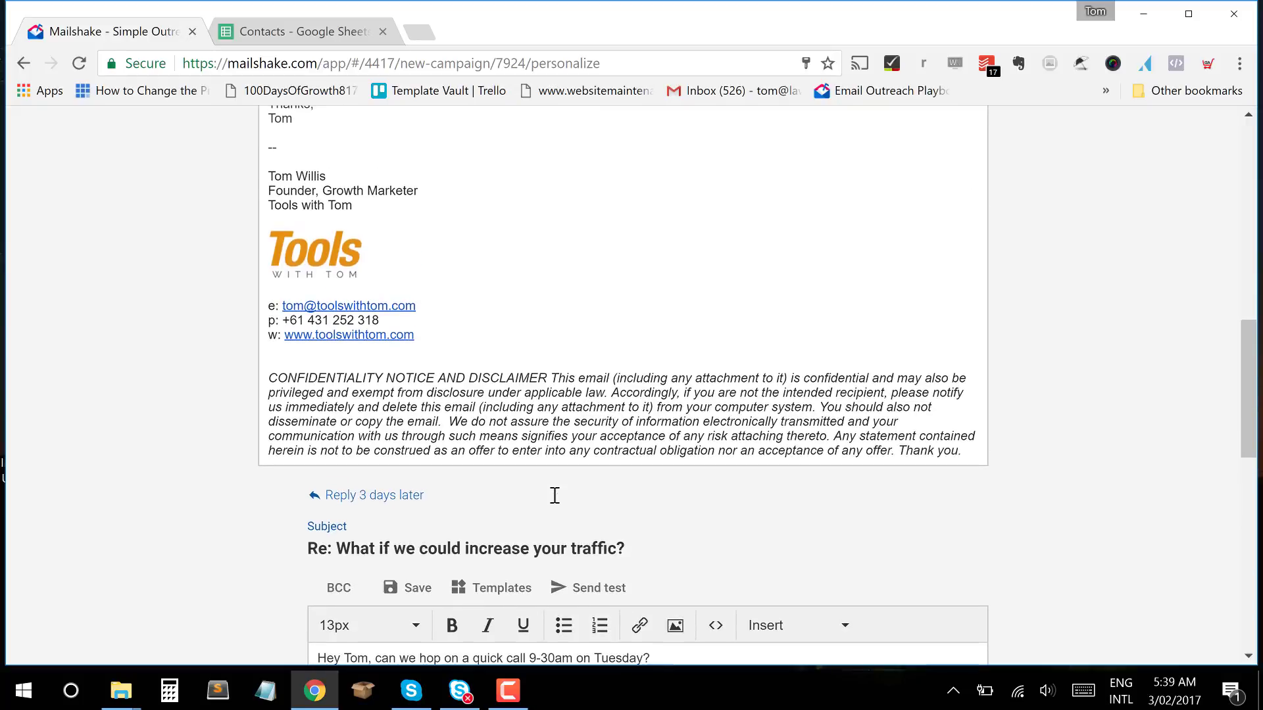
scroll(554, 495, up, 5)
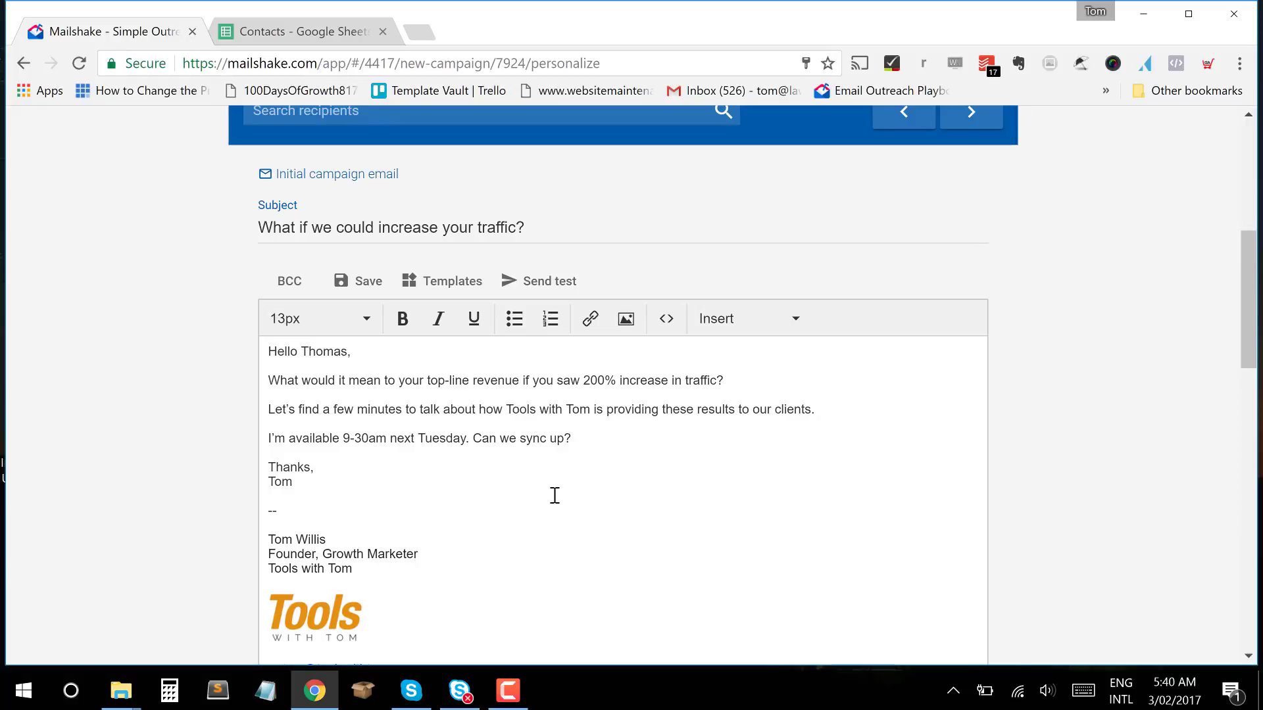
scroll(555, 496, up, 3)
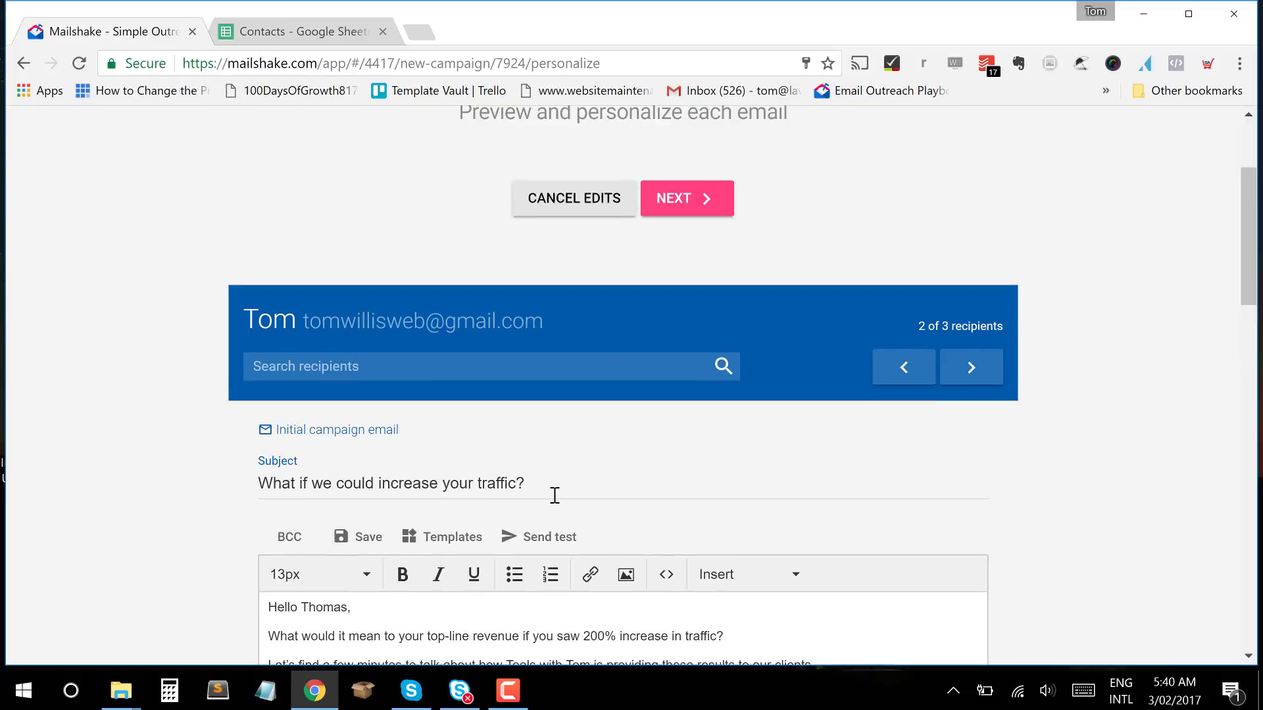
scroll(554, 495, down, 2)
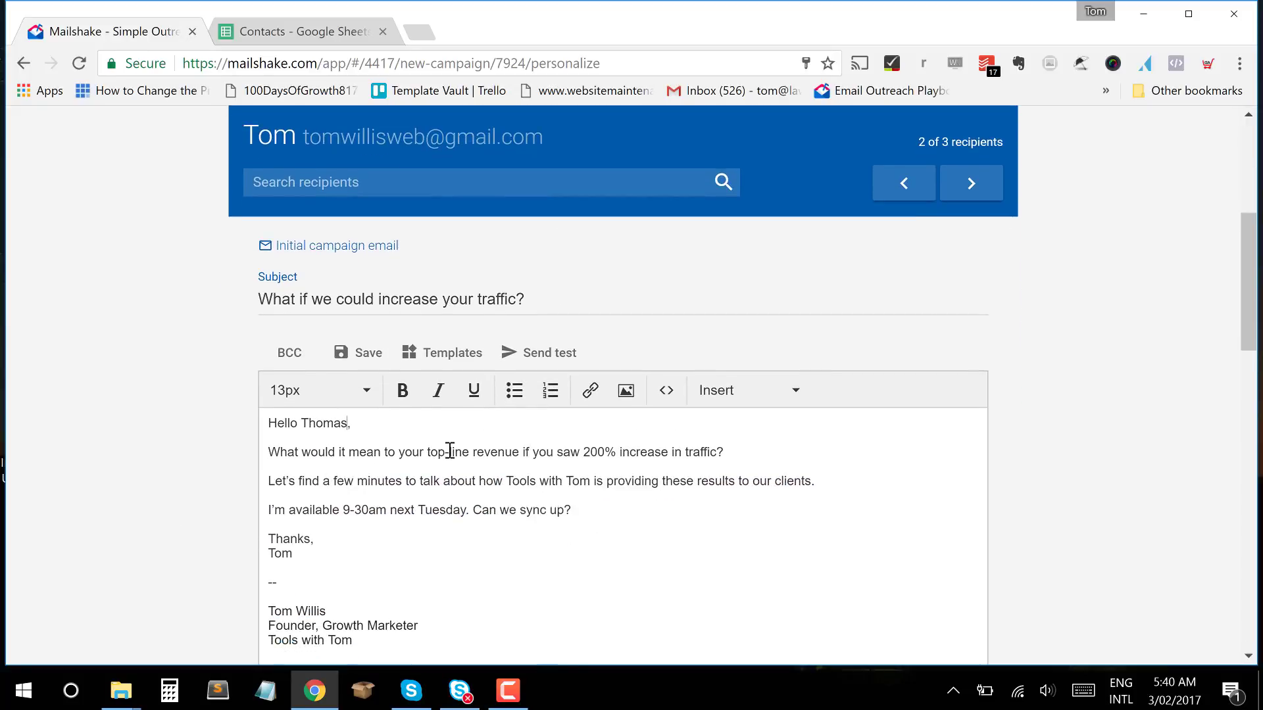
scroll(450, 450, down, 1)
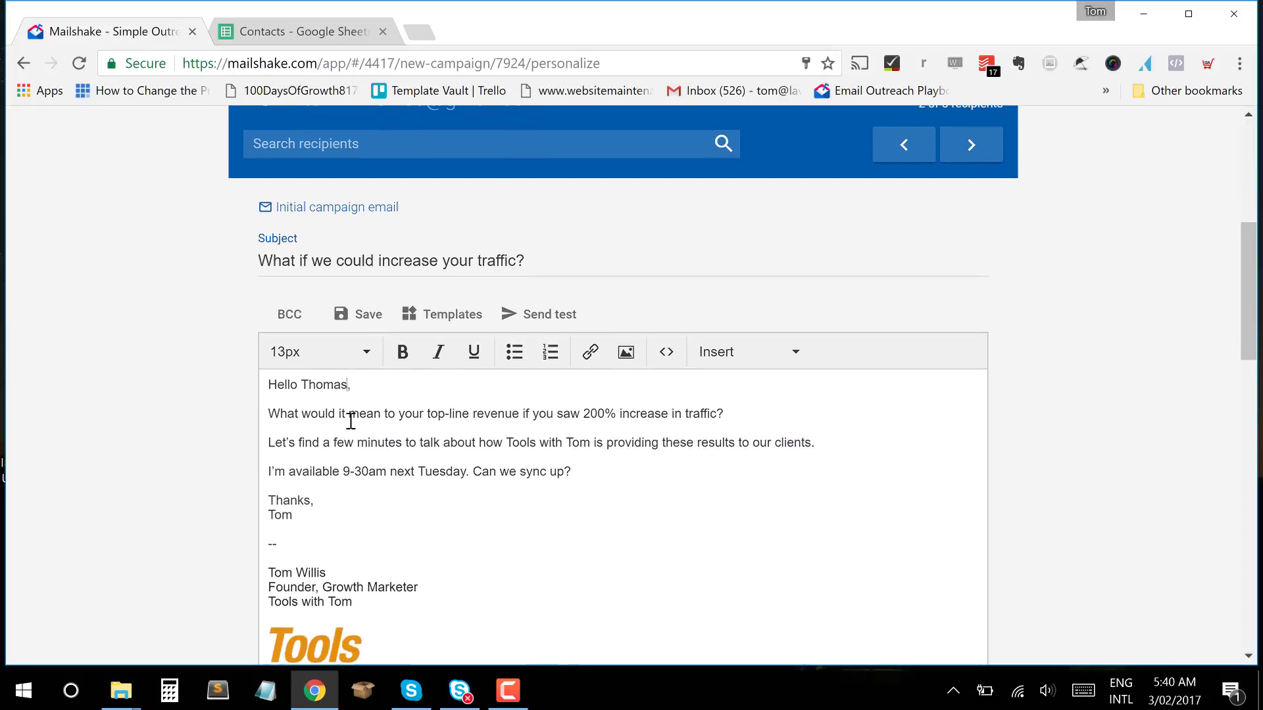
click(355, 392)
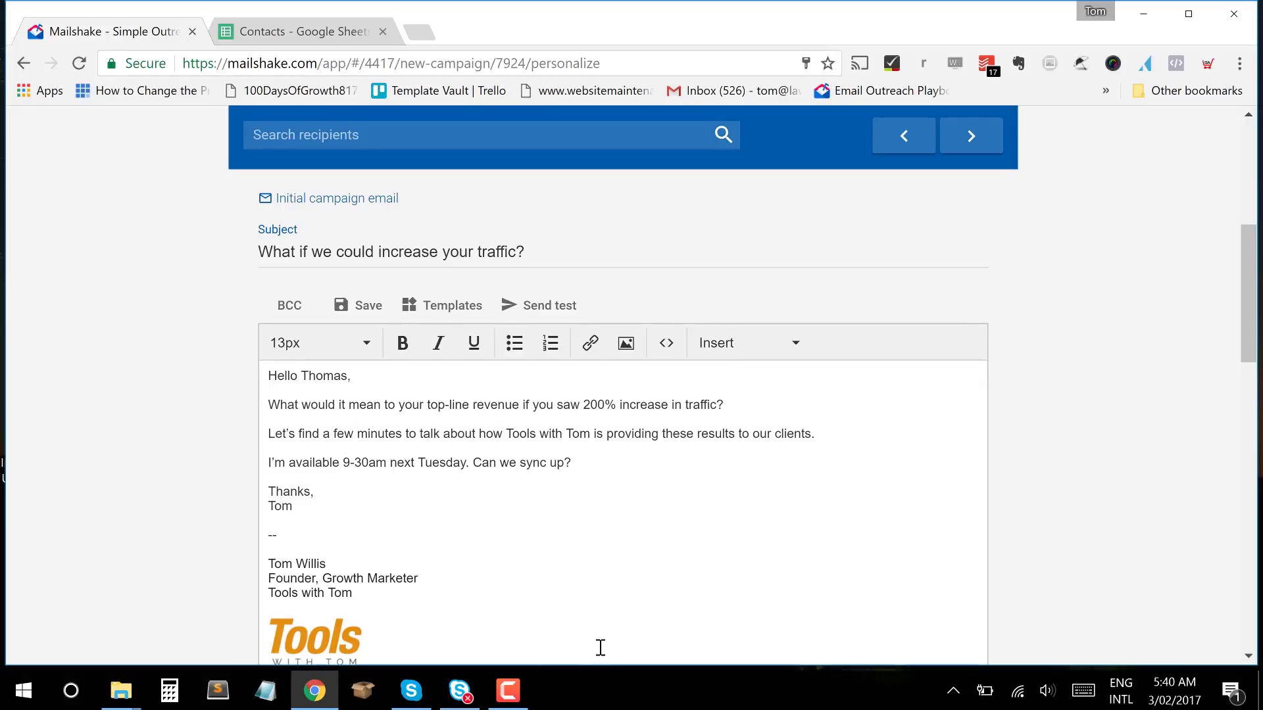
Check recipients 3 and 2, then return to recipient 1's preview.
scroll(599, 648, up, 2)
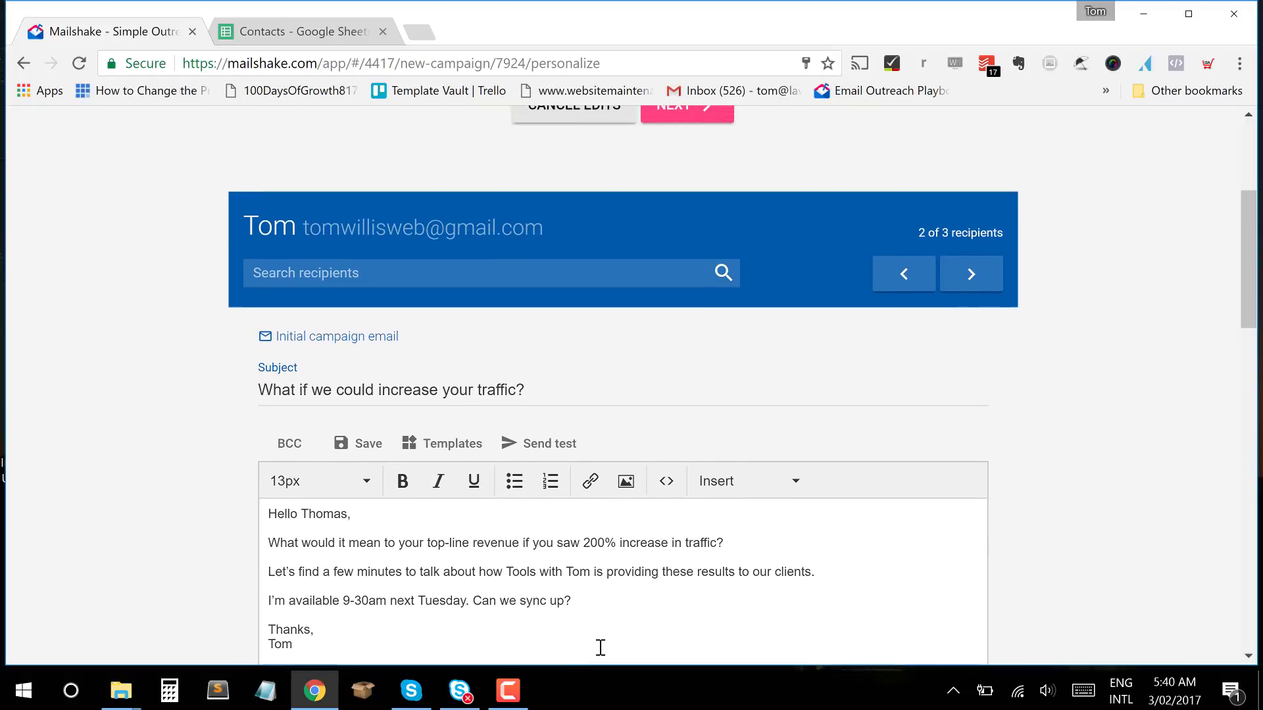
click(971, 274)
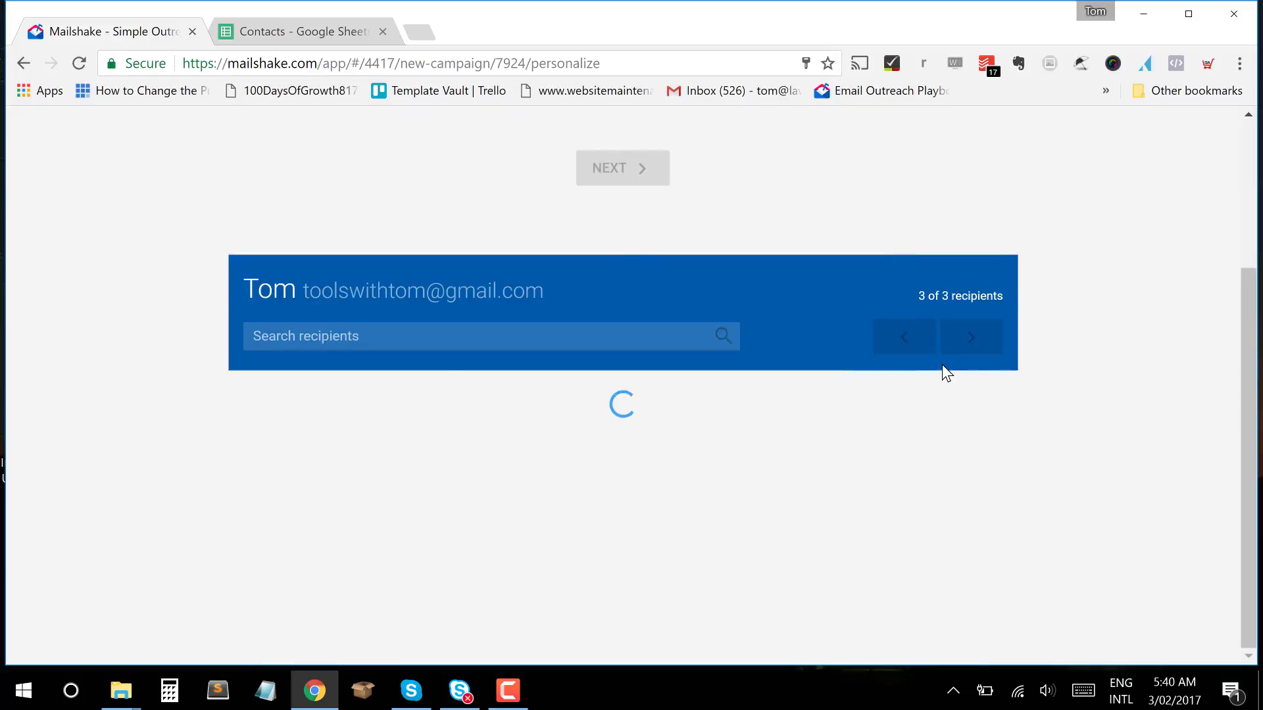
click(917, 336)
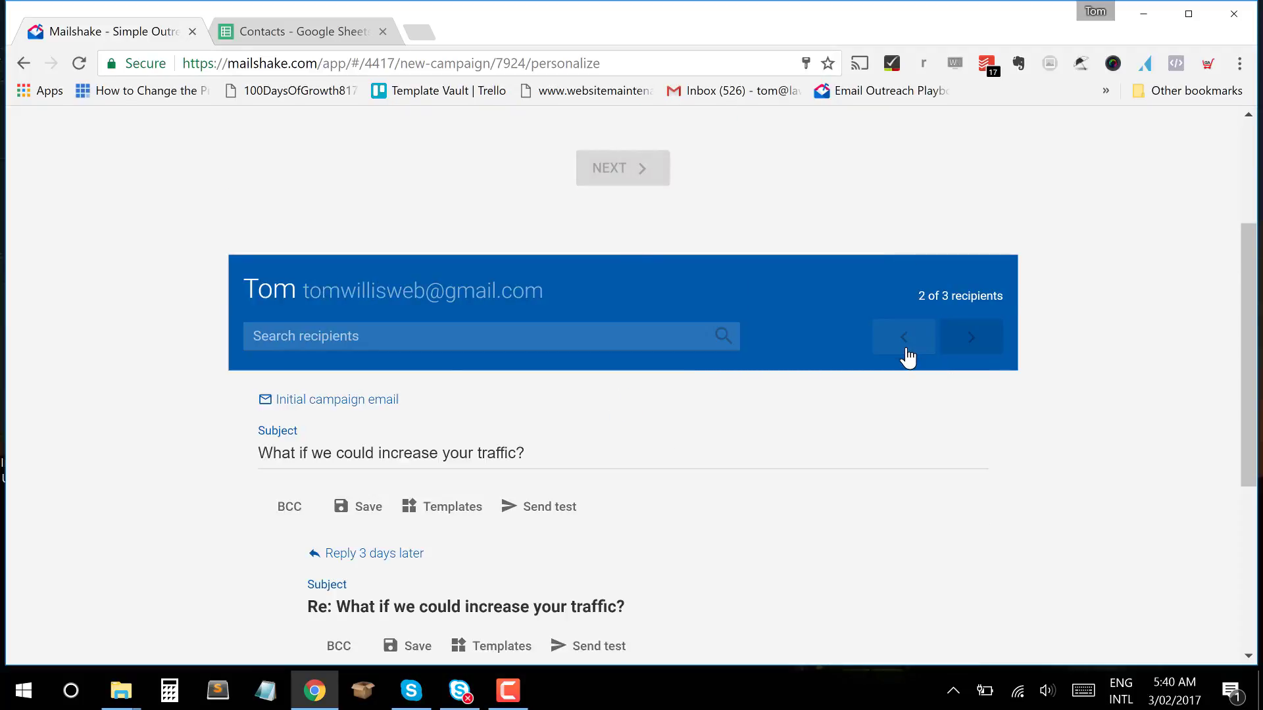
scroll(644, 428, down, 2)
scroll(644, 429, up, 2)
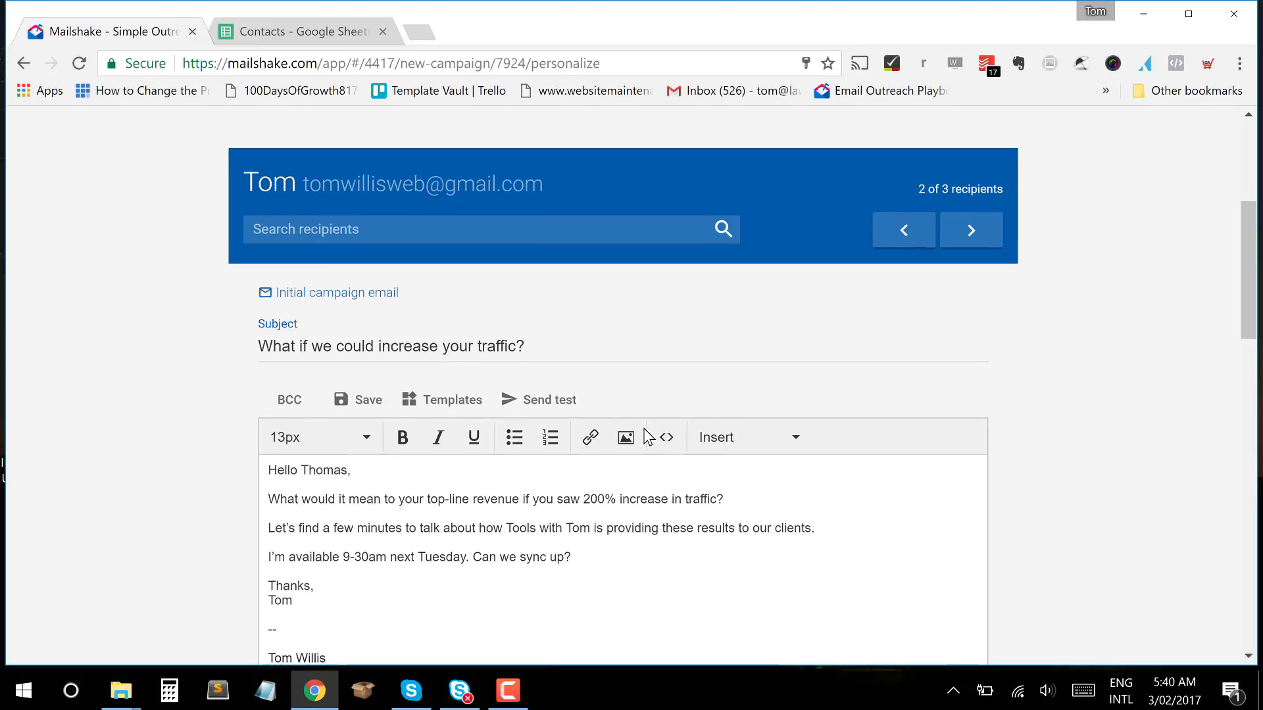
click(910, 341)
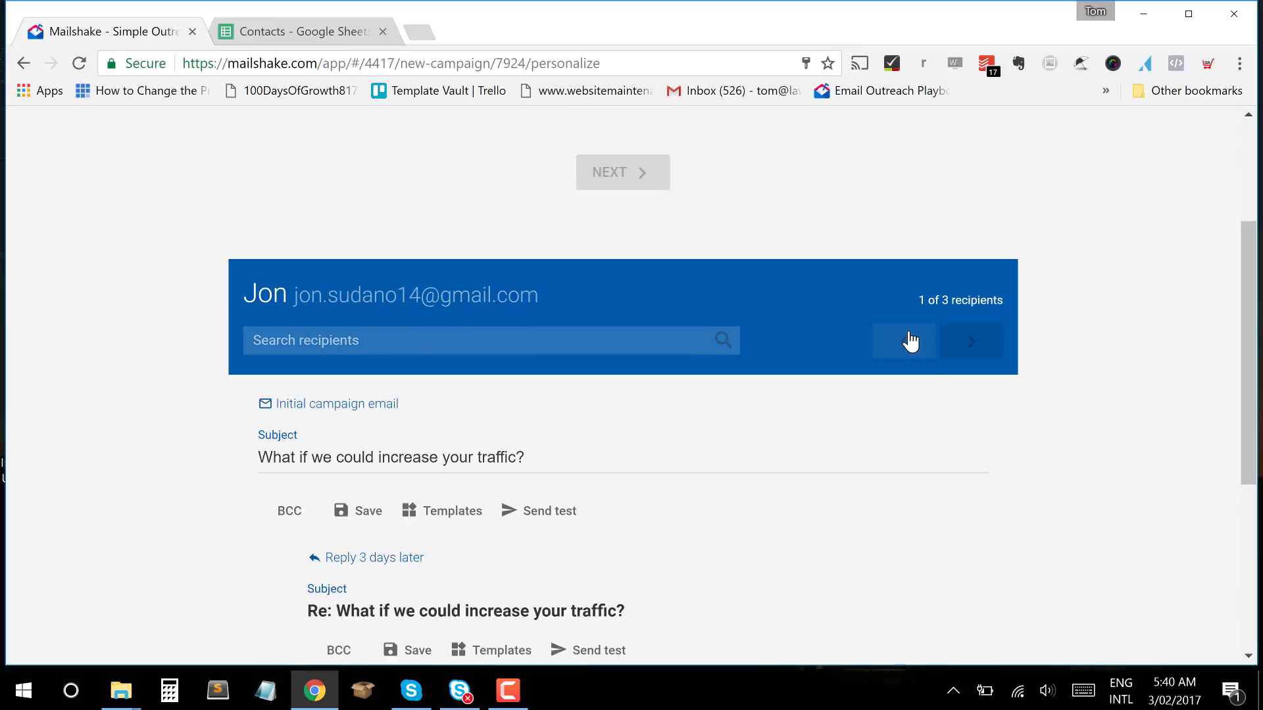
scroll(926, 265, up, 1)
scroll(926, 266, up, 3)
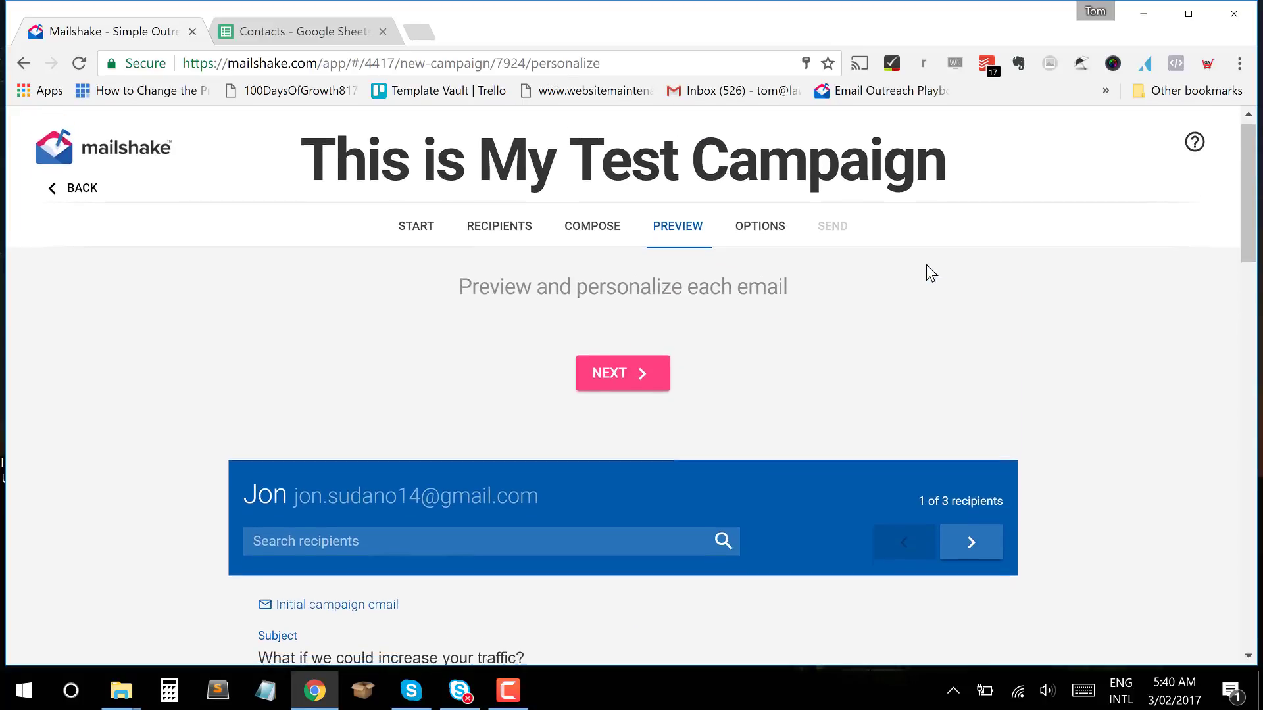
Advance from the preview to the campaign's sending Options step.
click(623, 366)
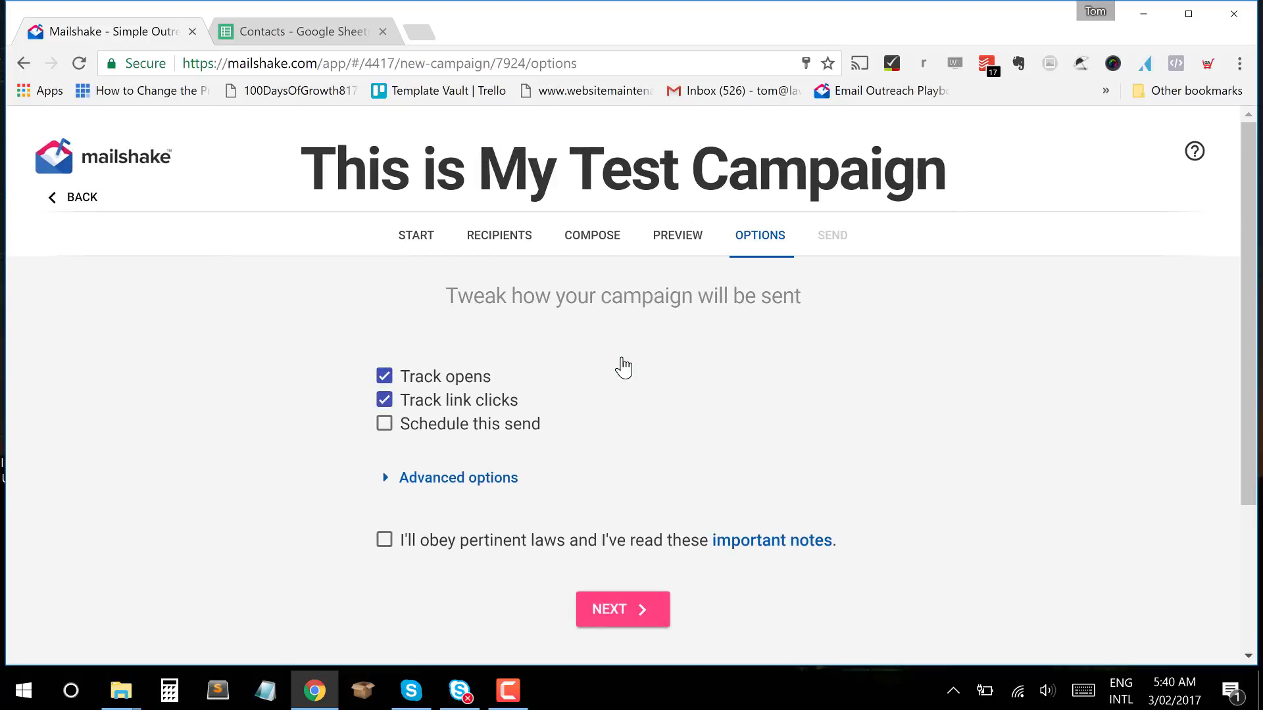
scroll(623, 367, down, 2)
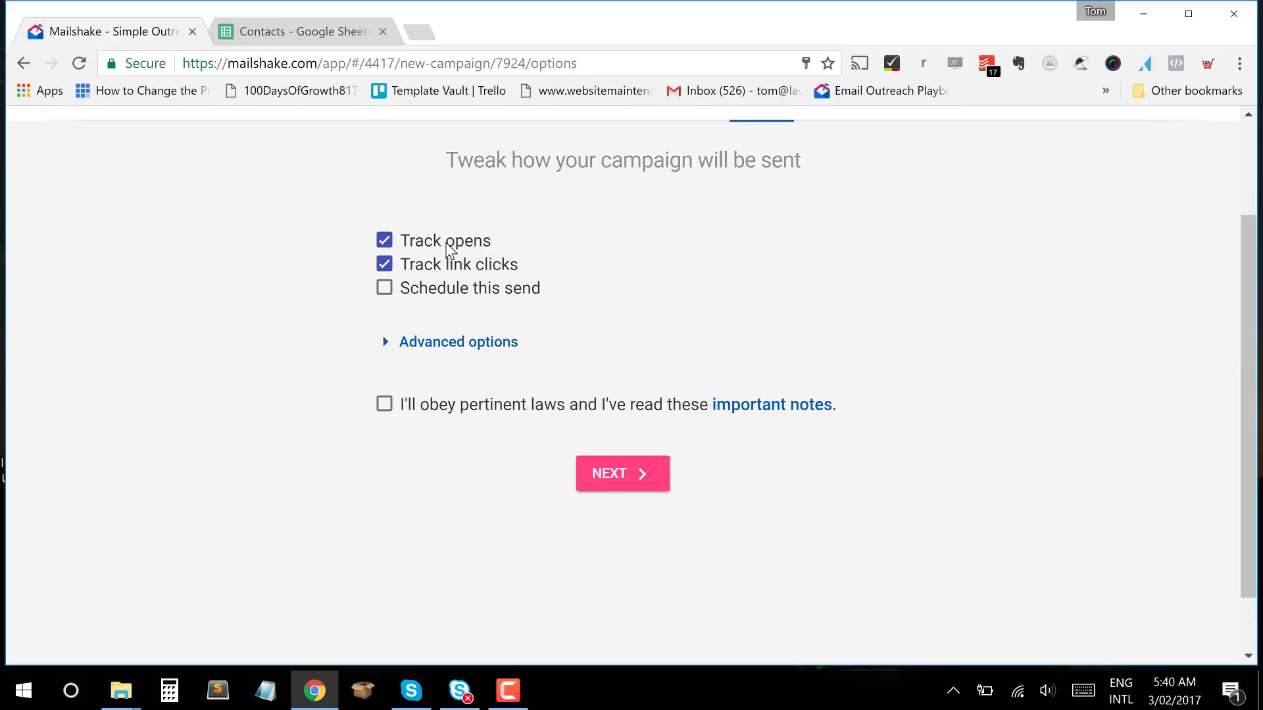
scroll(559, 273, up, 2)
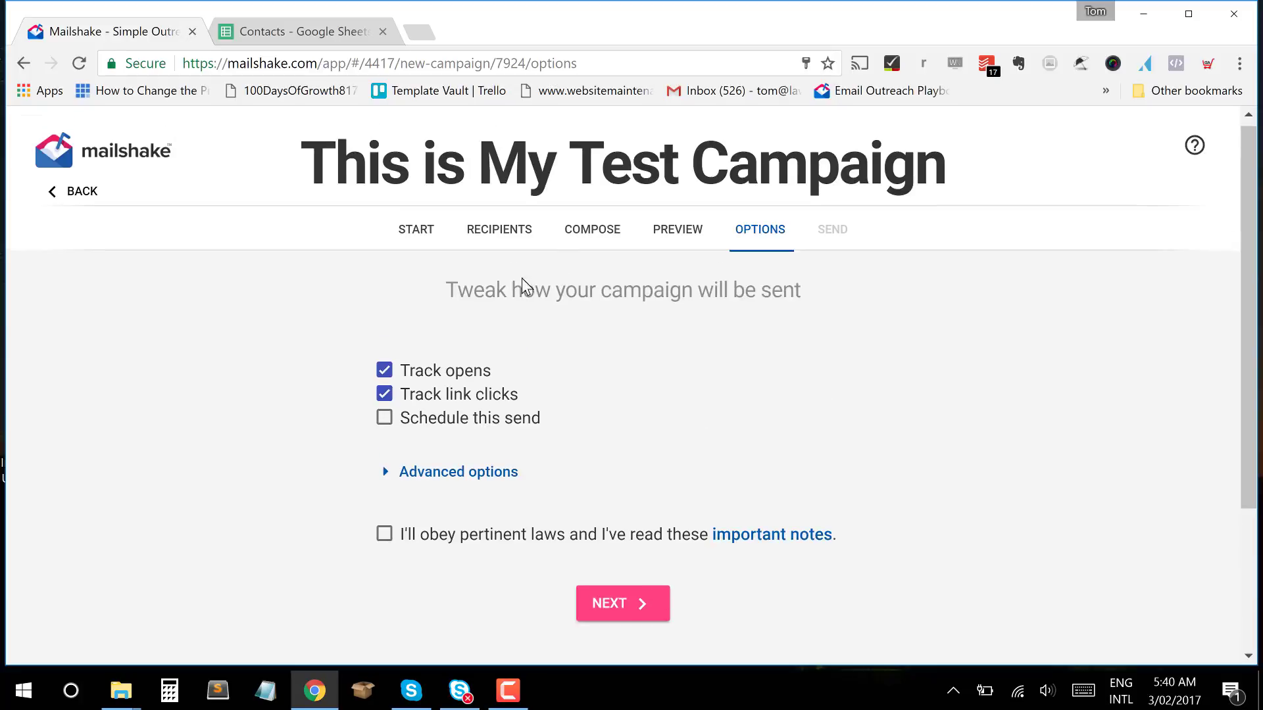
scroll(567, 408, down, 2)
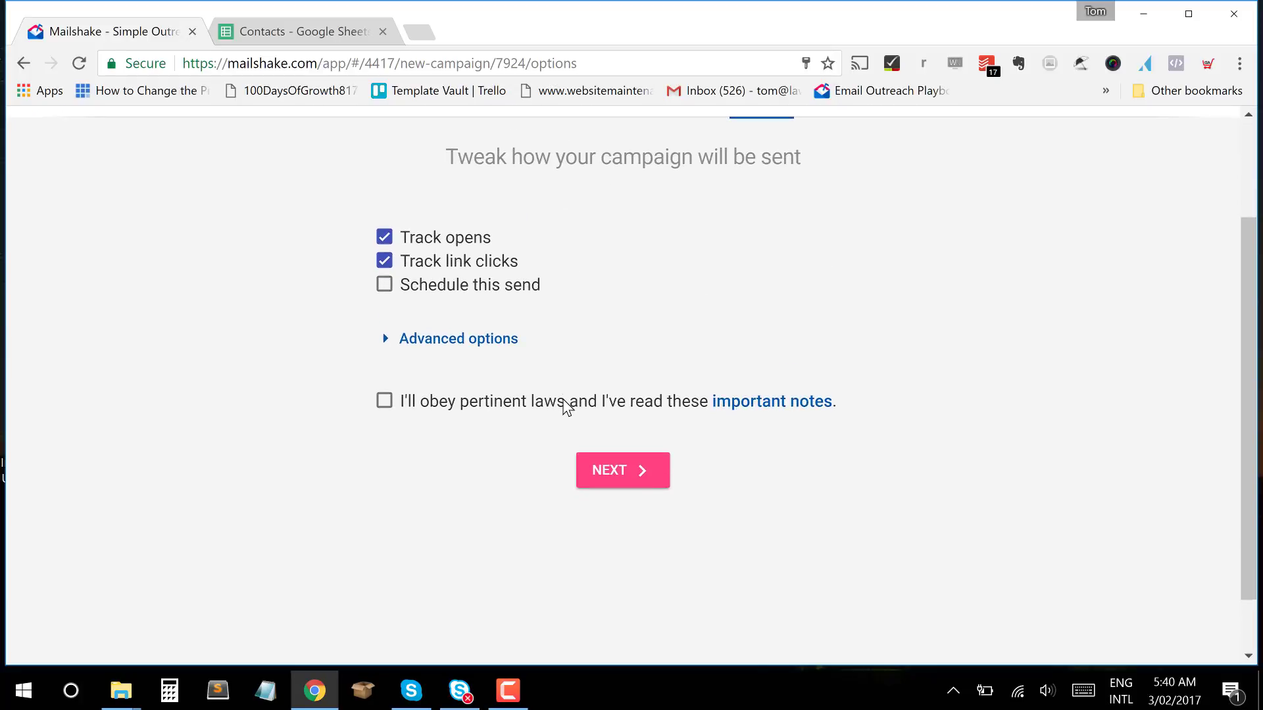
scroll(567, 408, up, 1)
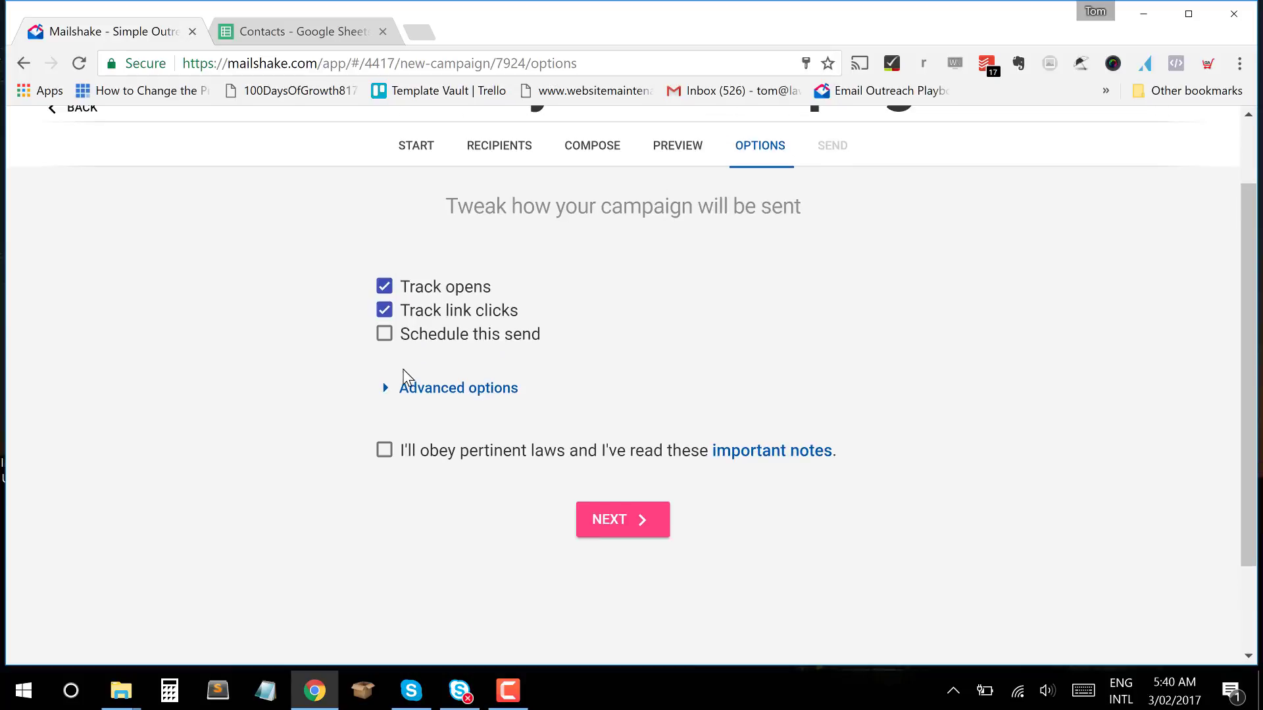
Leave the send unscheduled, accept the sending-laws notice and continue to sending.
click(479, 347)
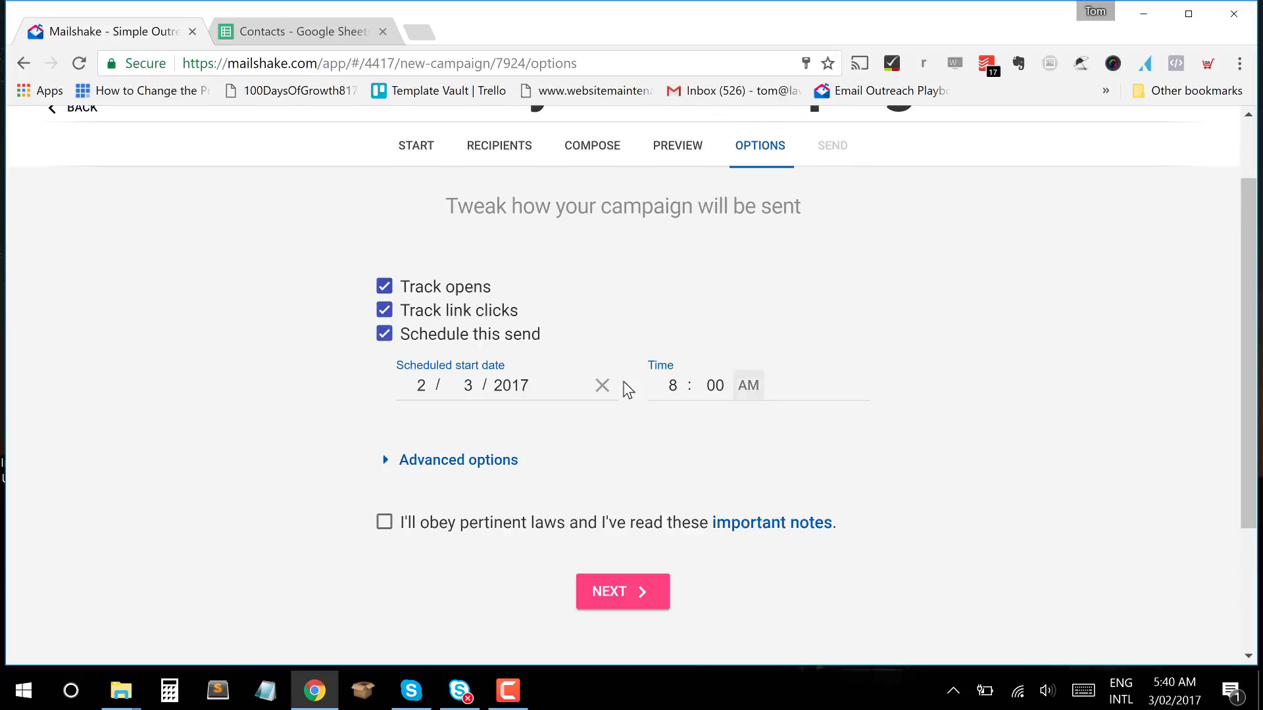
click(507, 335)
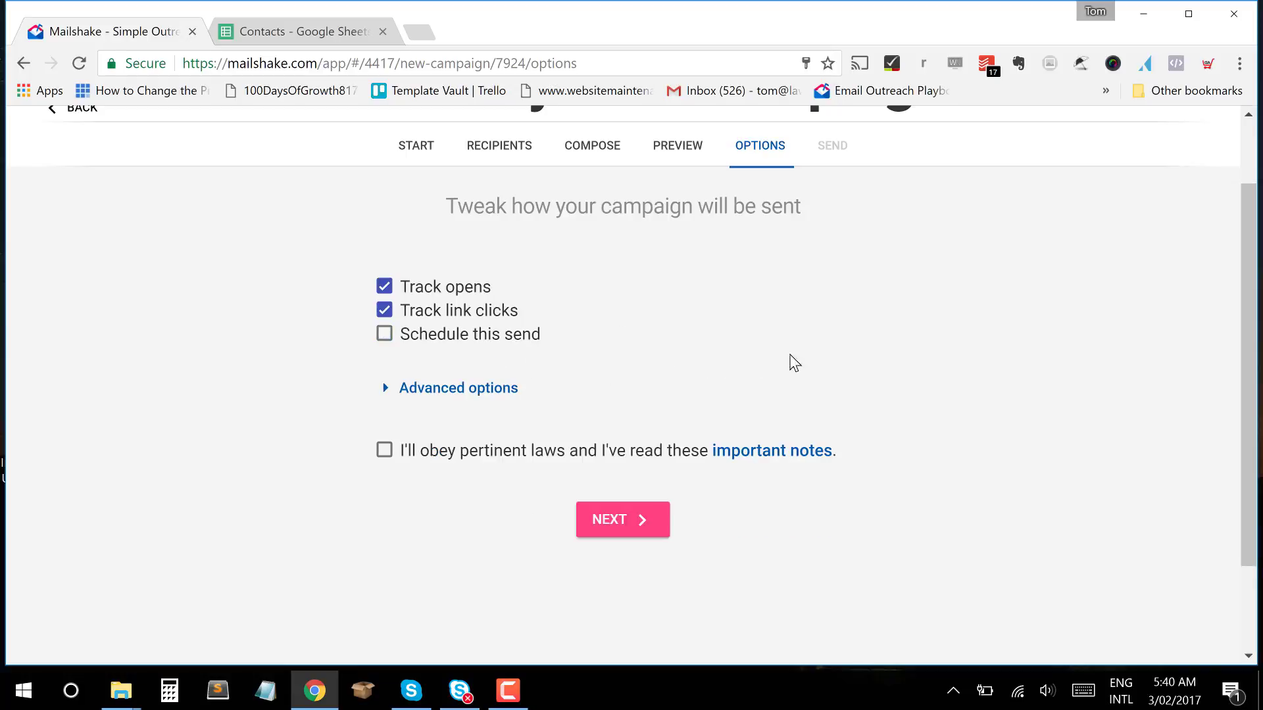
scroll(813, 384, down, 1)
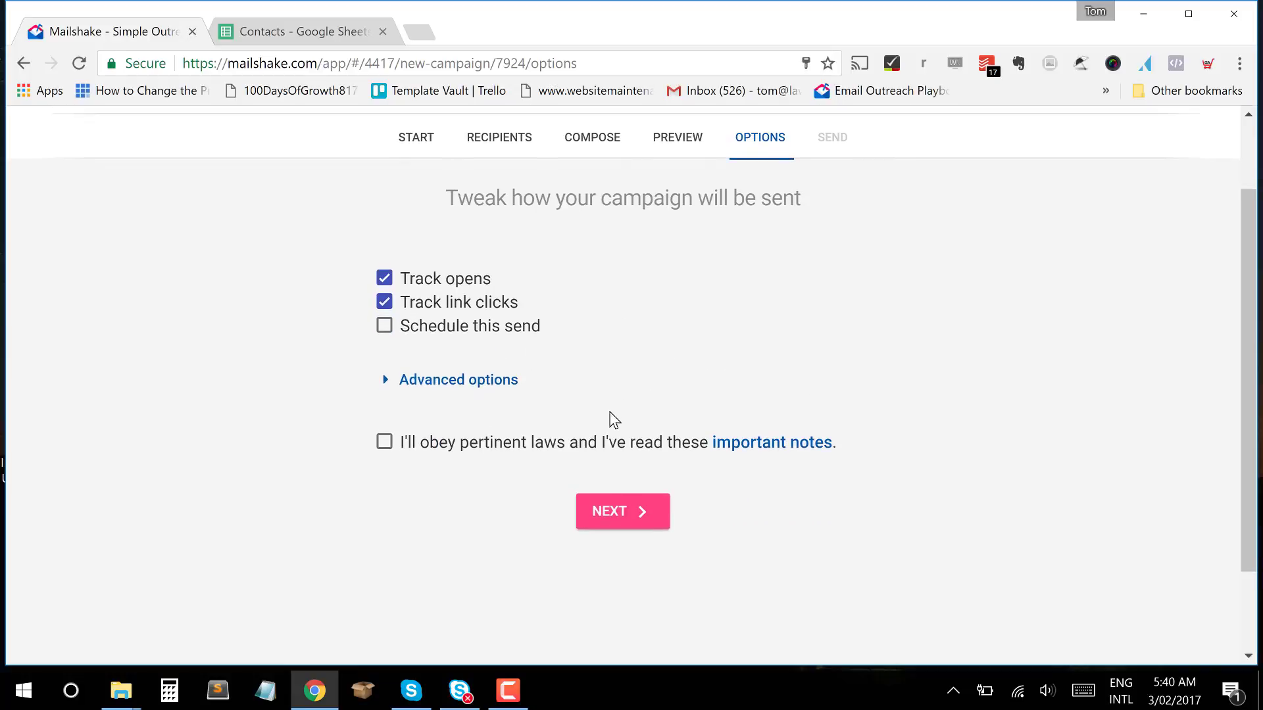
scroll(879, 349, up, 4)
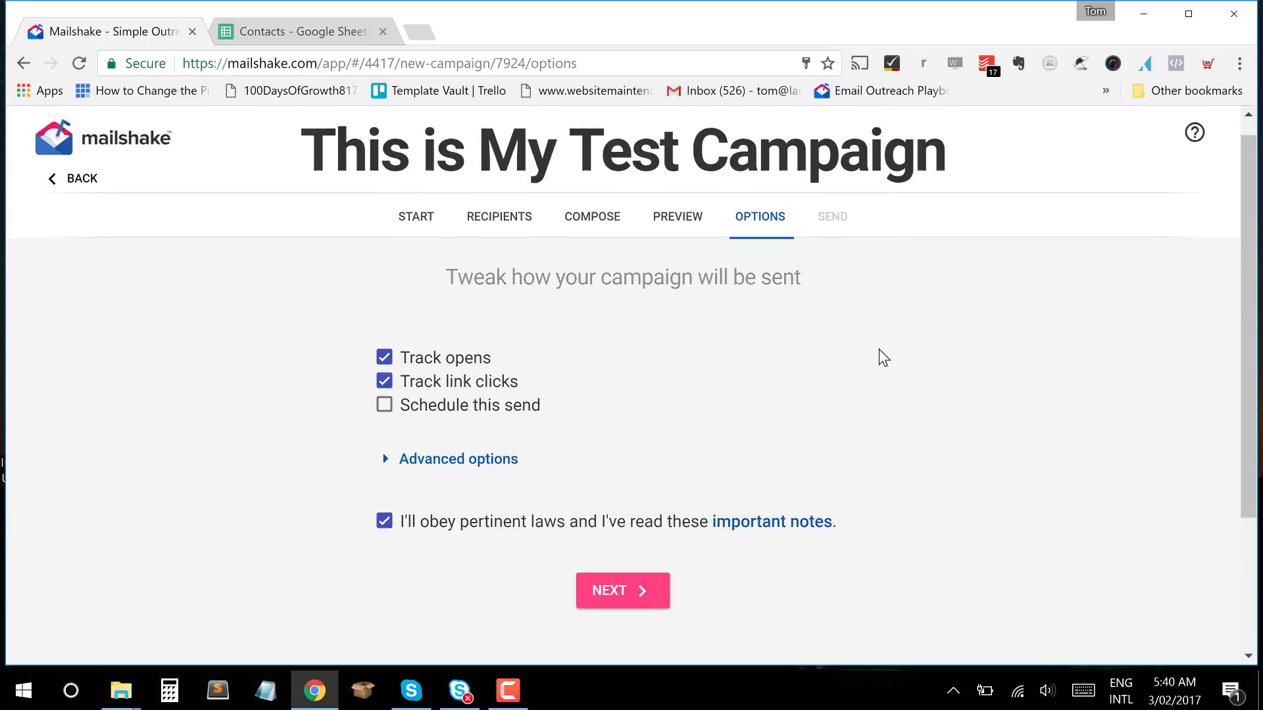
scroll(668, 341, down, 4)
click(622, 507)
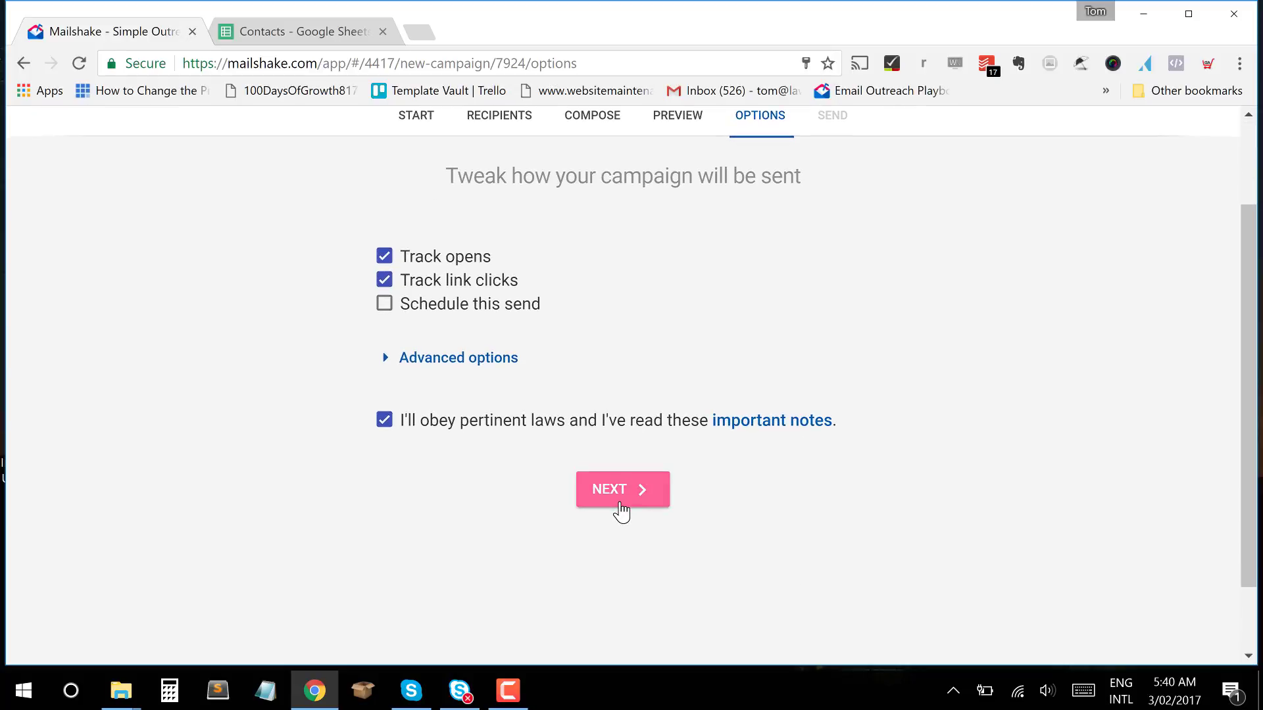
click(621, 505)
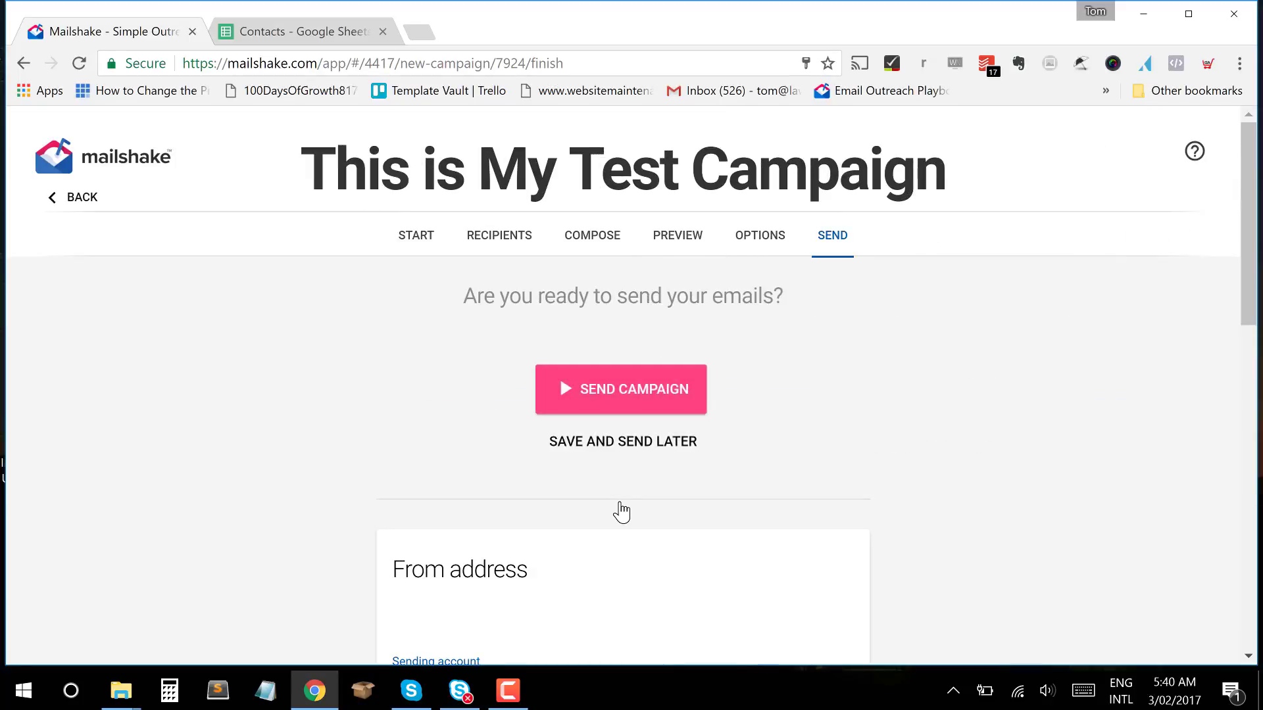
Review the From address, recipients and messages, then send This is My Test Campaign immediately.
scroll(622, 511, down, 4)
scroll(619, 503, down, 6)
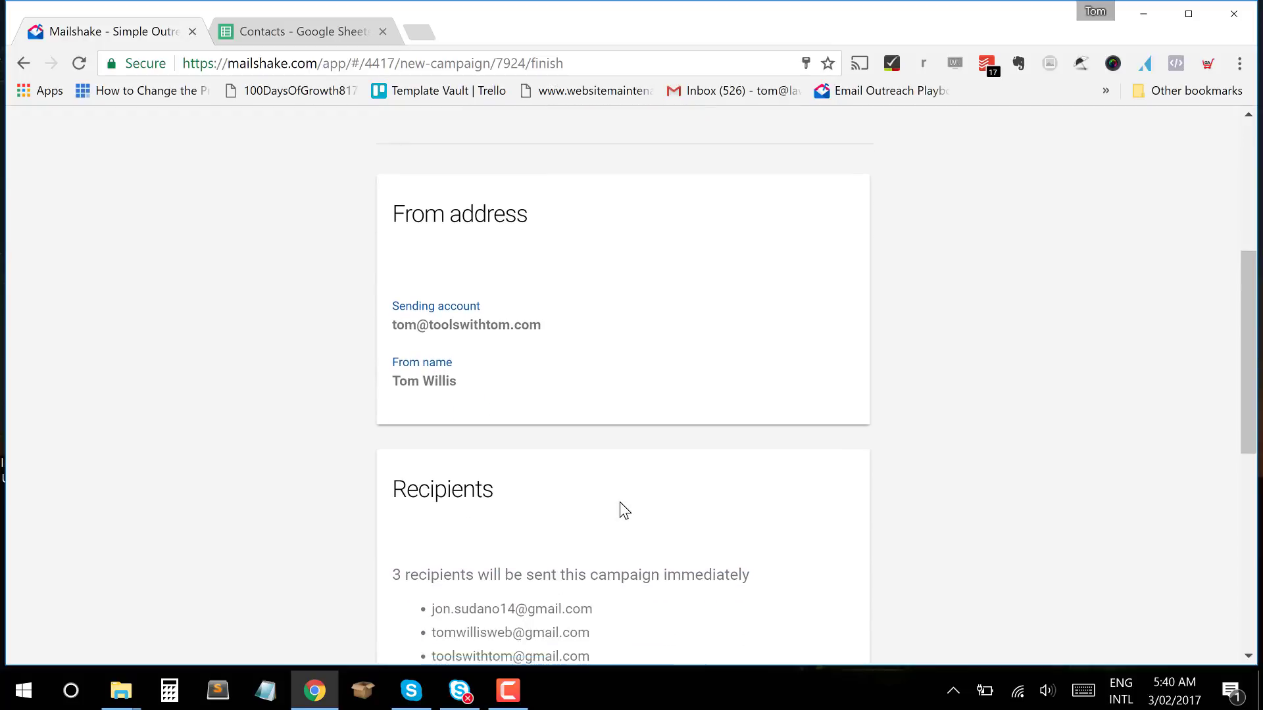
scroll(619, 503, up, 8)
scroll(619, 503, up, 2)
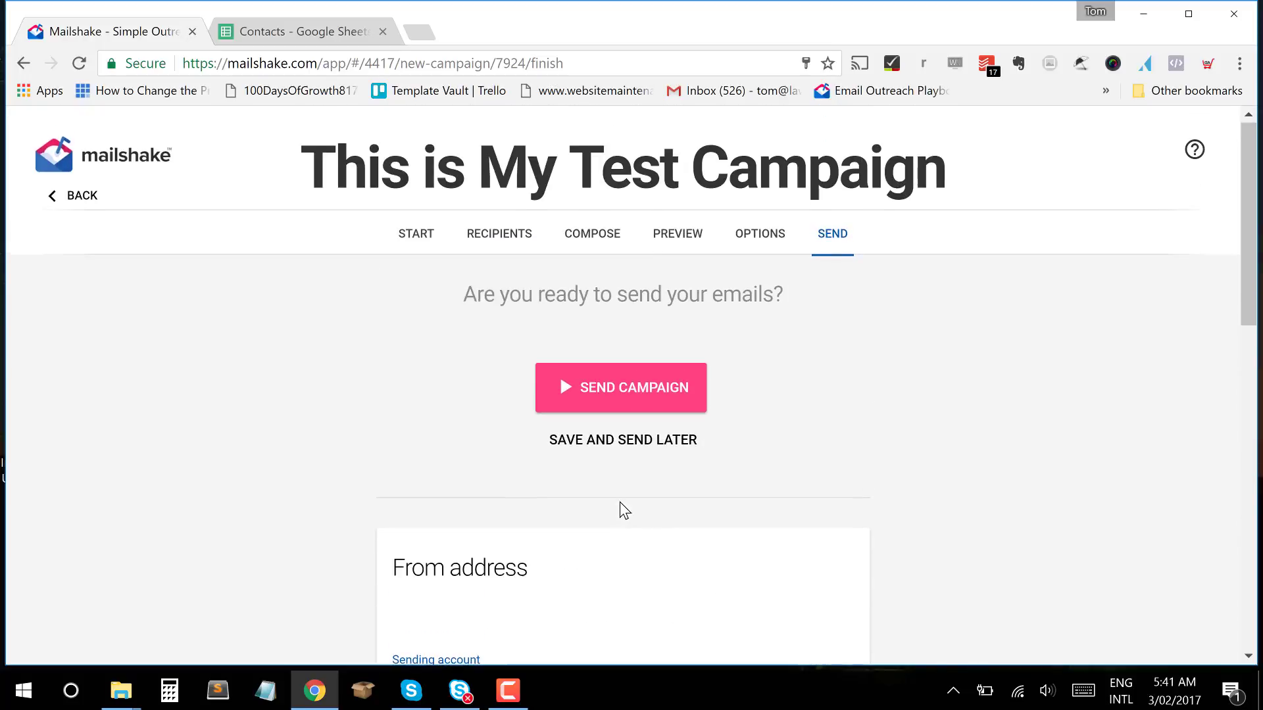
scroll(620, 503, down, 4)
scroll(548, 457, down, 1)
scroll(548, 458, down, 5)
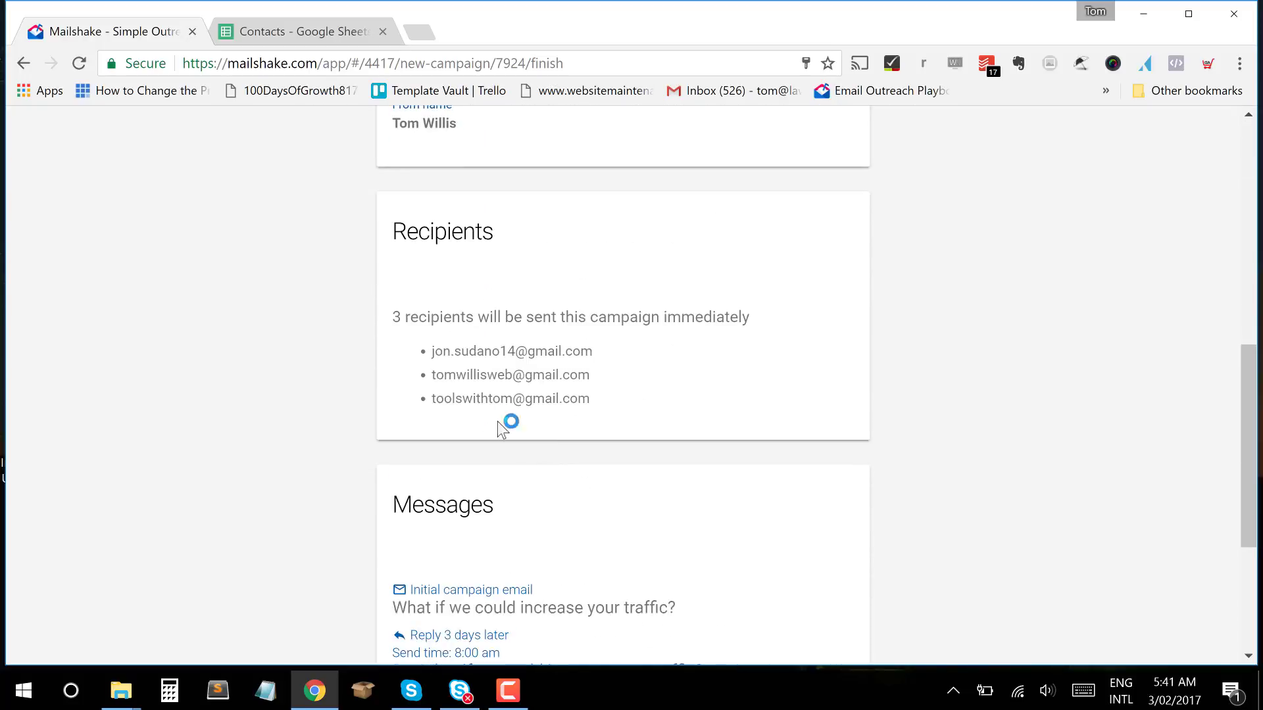
scroll(603, 415, down, 4)
scroll(606, 422, up, 12)
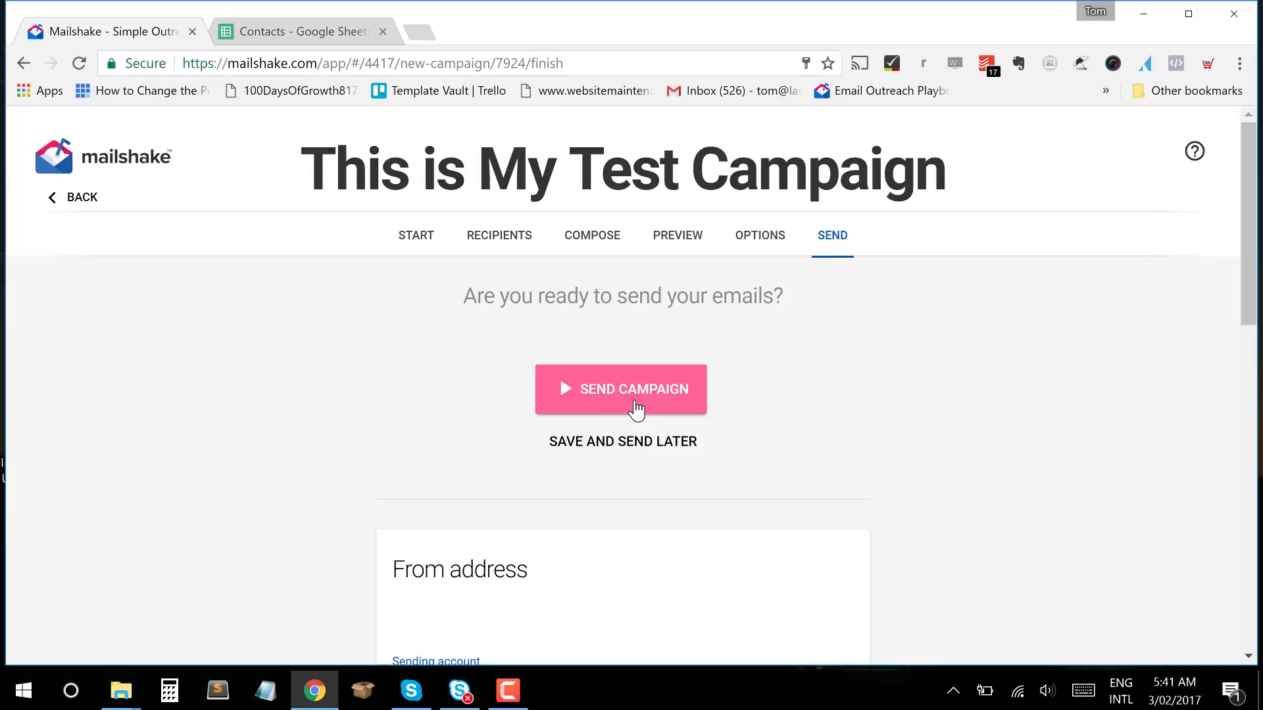
click(636, 409)
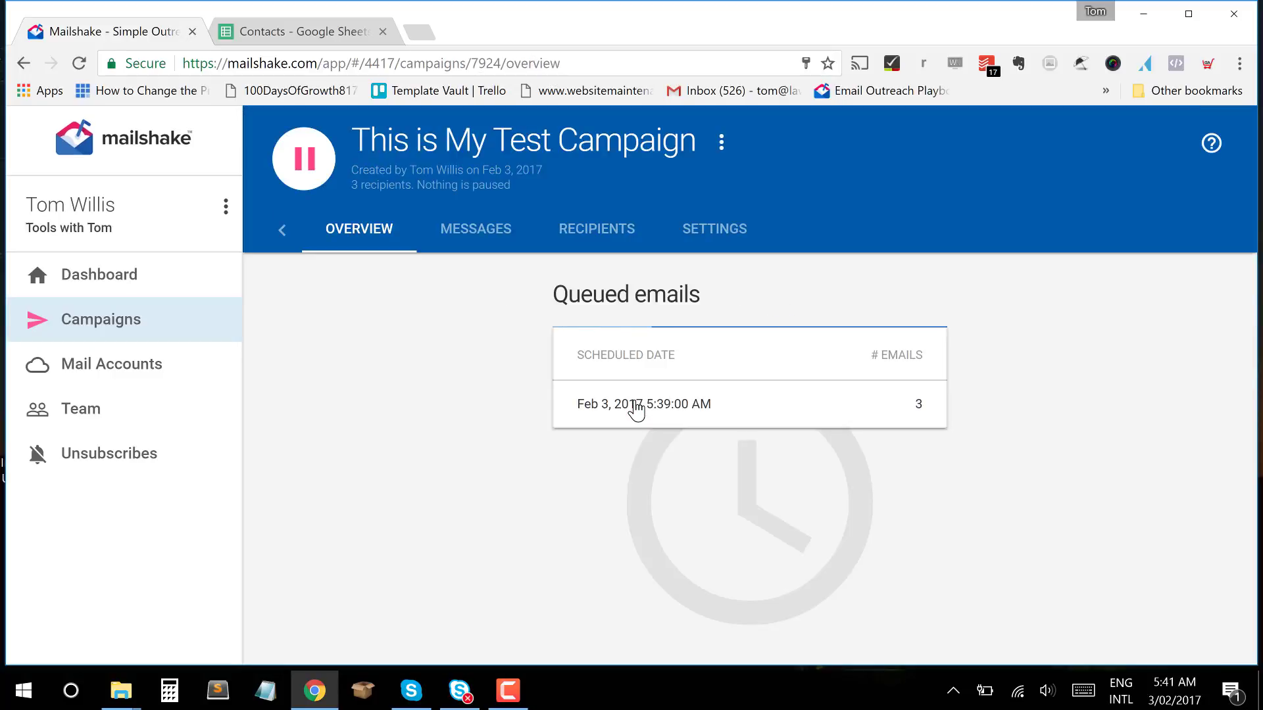
Go through the Dashboard to the Campaigns list, then open a new browser tab.
click(157, 284)
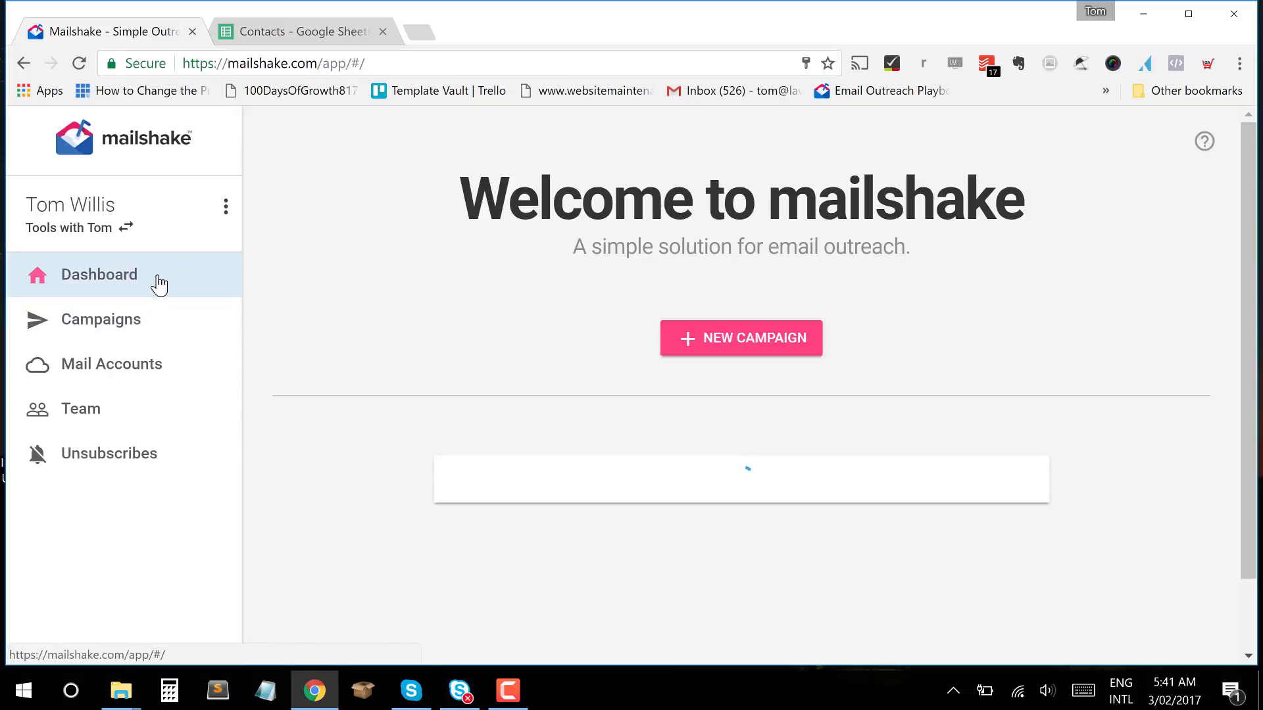
click(135, 322)
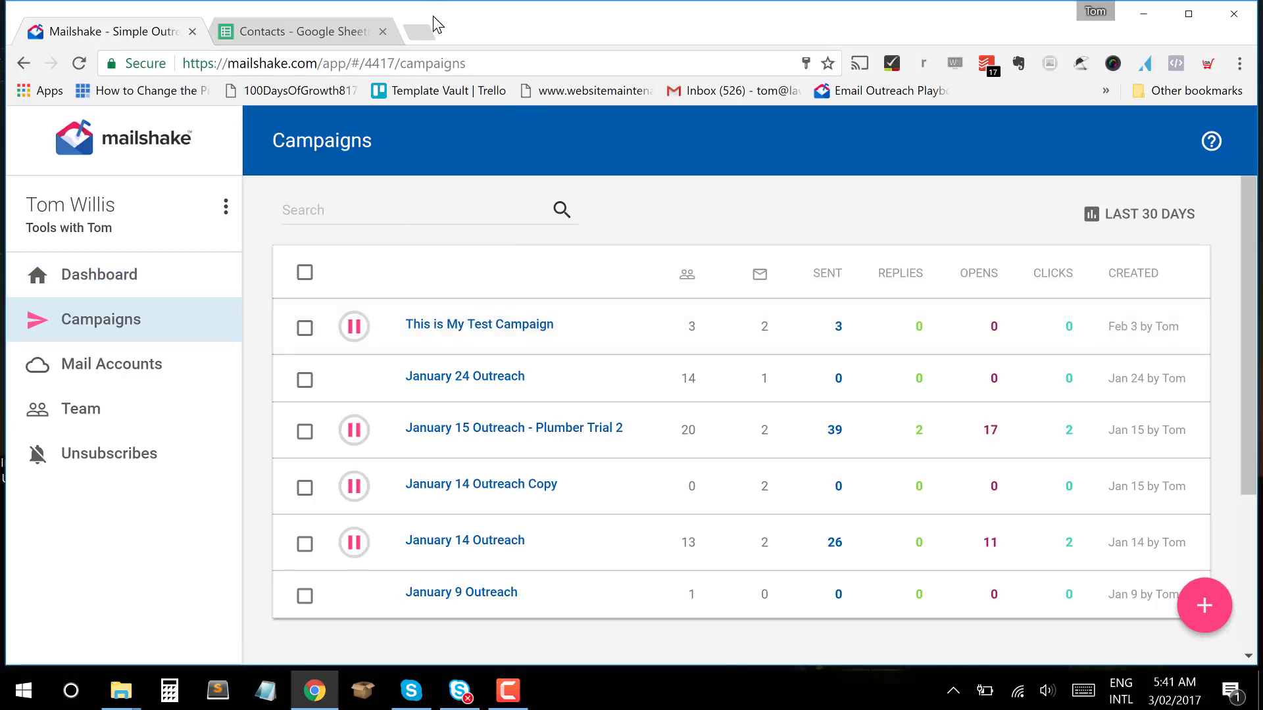
click(428, 40)
Open a private Chrome window and load gmail.com.
drag(480, 31, 330, 50)
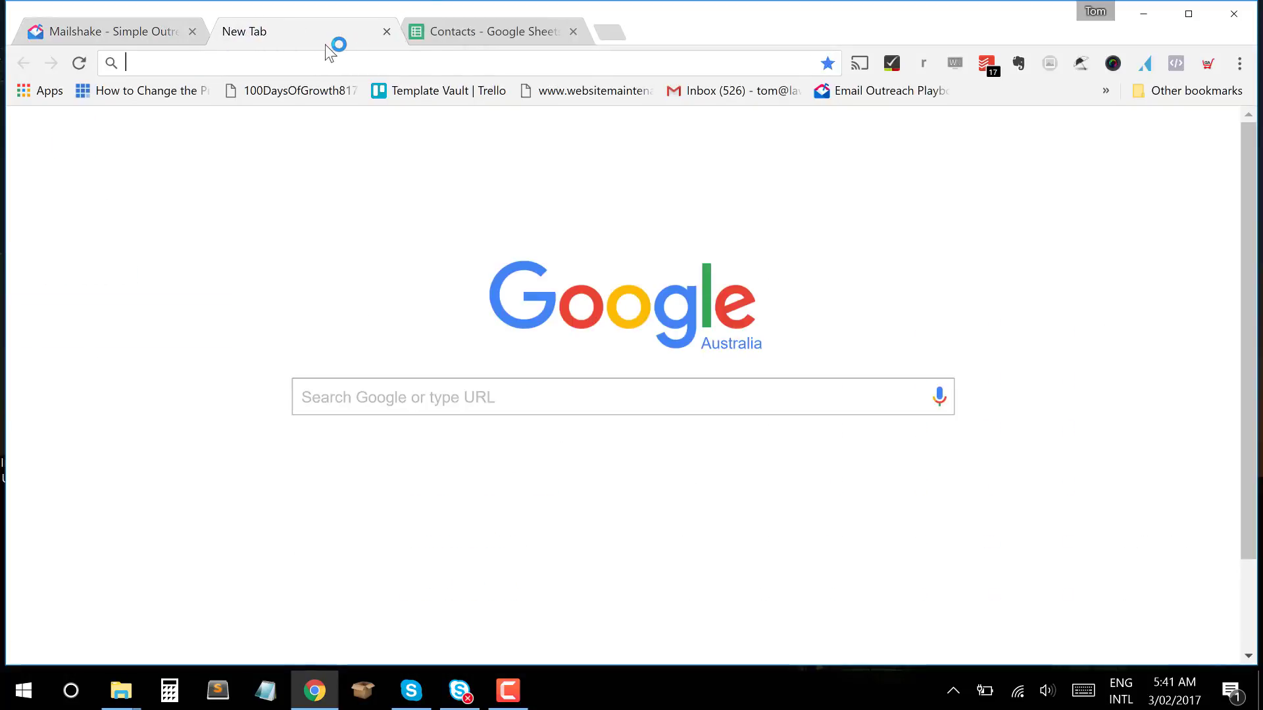
text(gm)
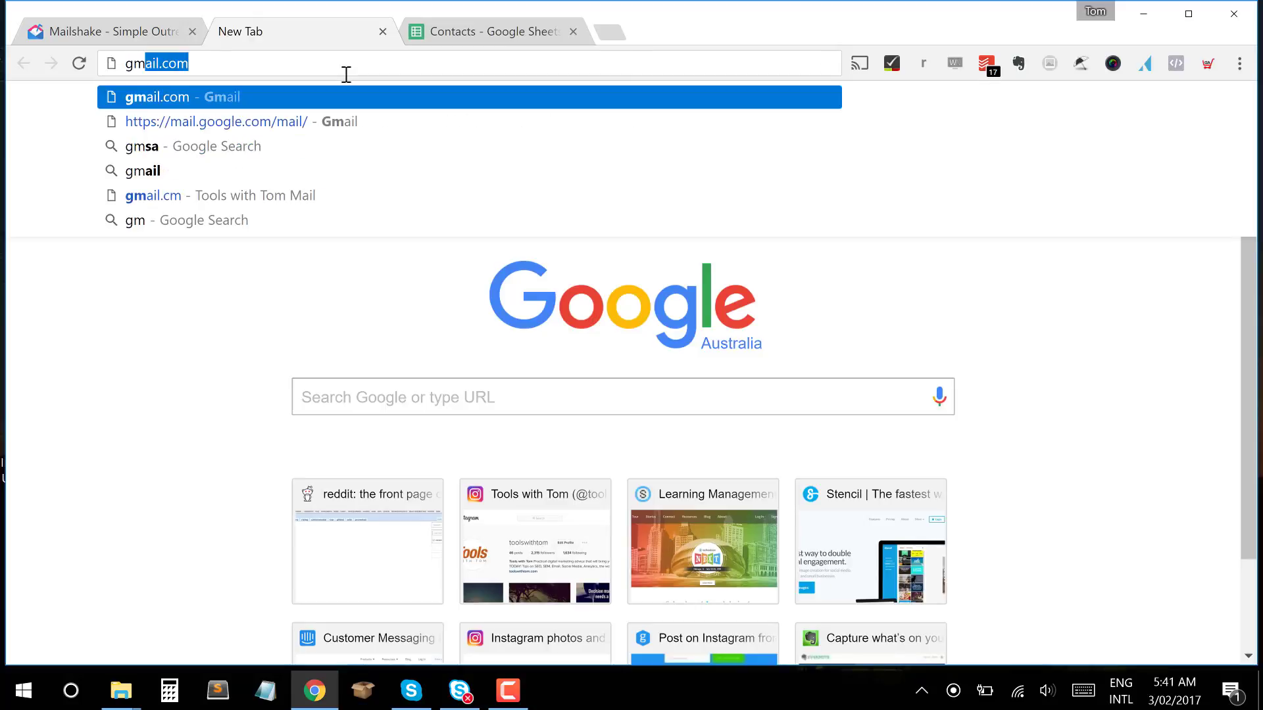
key(BackSpace)
key(BackSpace)
key(BackSpace)
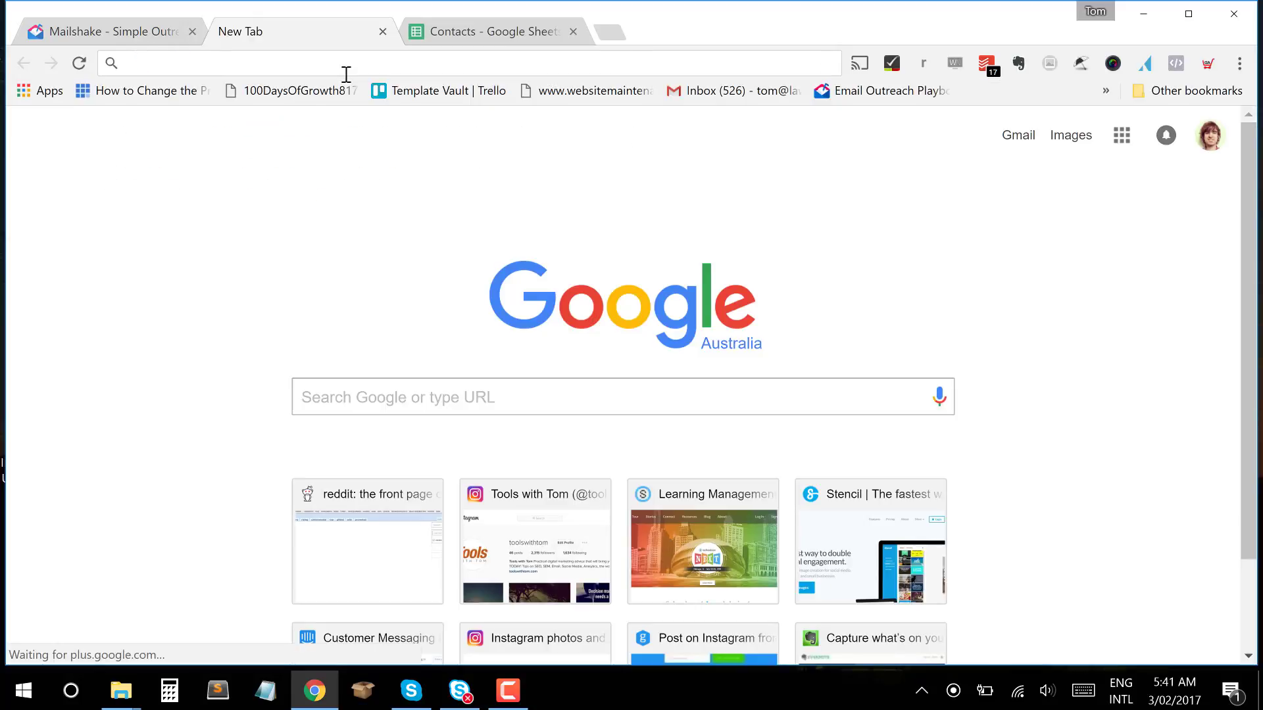
text(gmail.com)
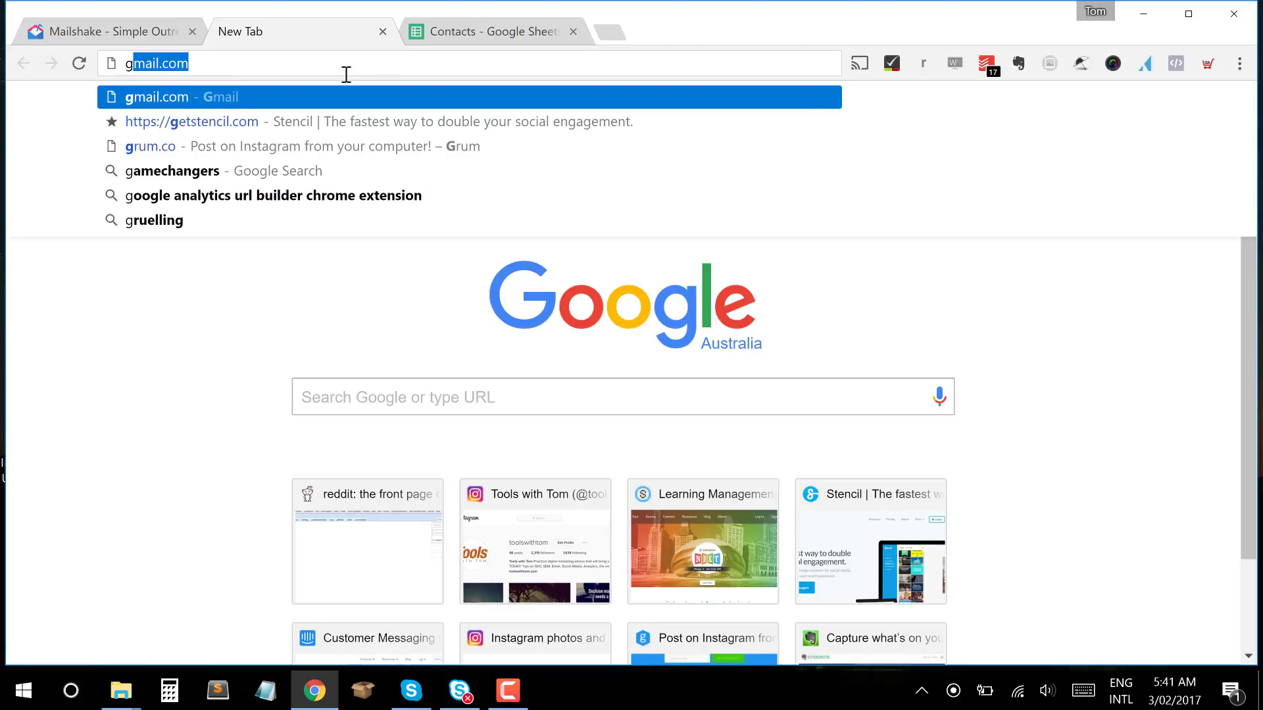
key(ctrl+shift+n)
text(gmail.com)
key(Return)
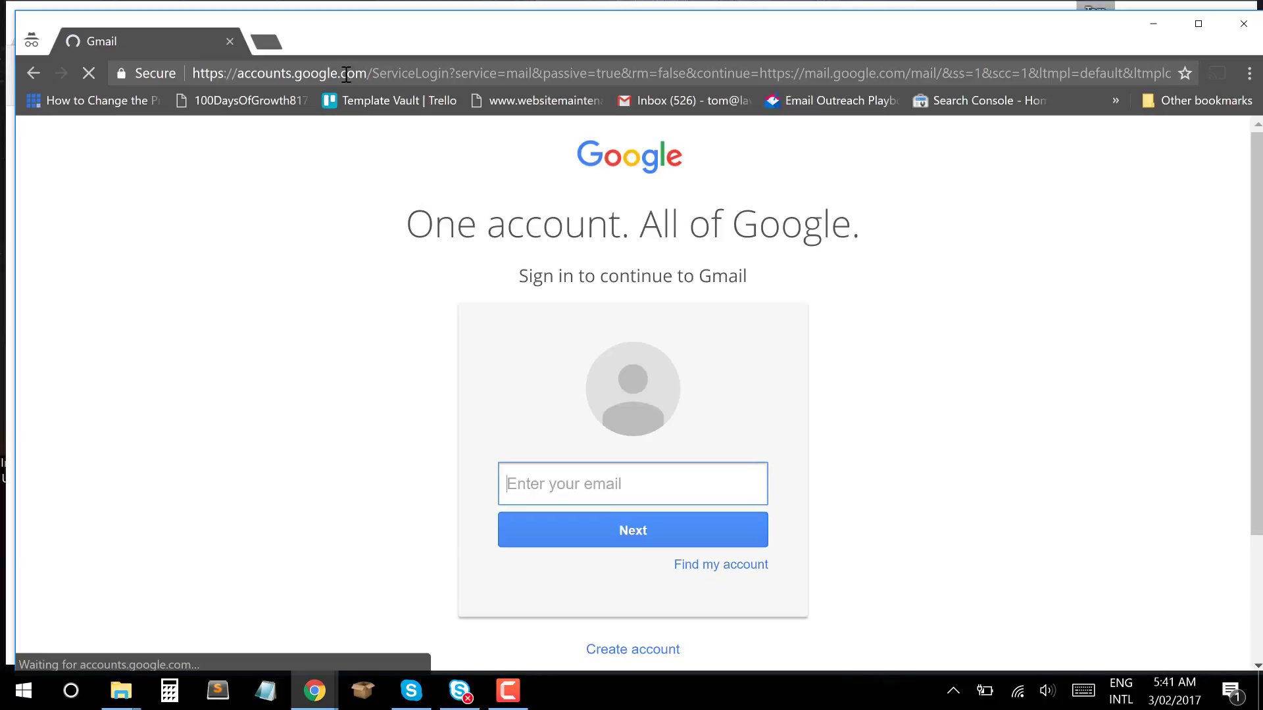
Sign in with the test recipient's Gmail address and account password.
click(595, 491)
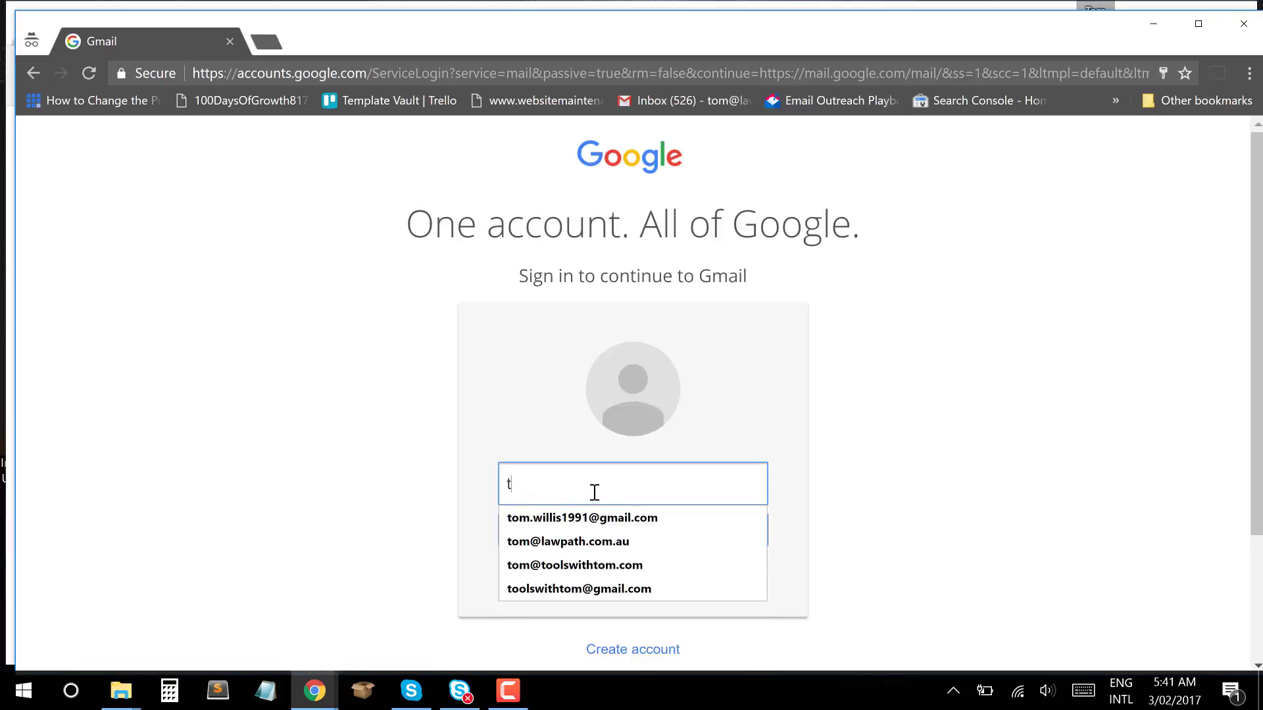
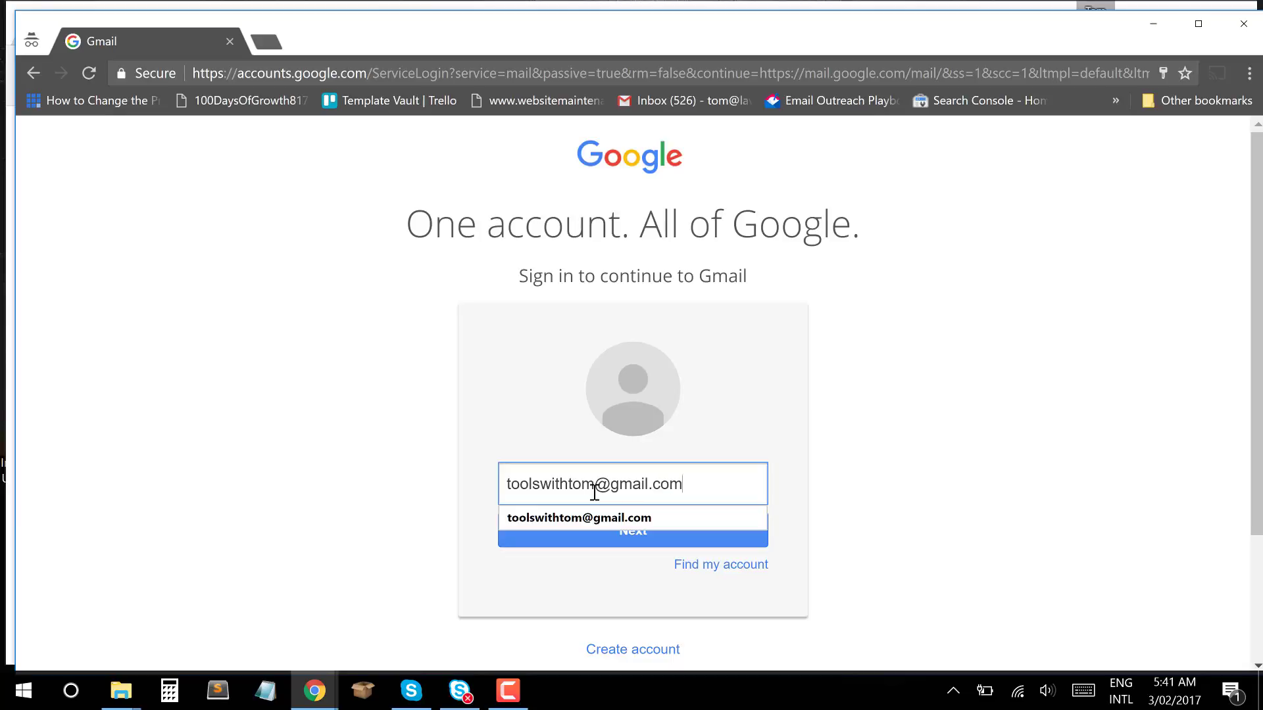
key(Return)
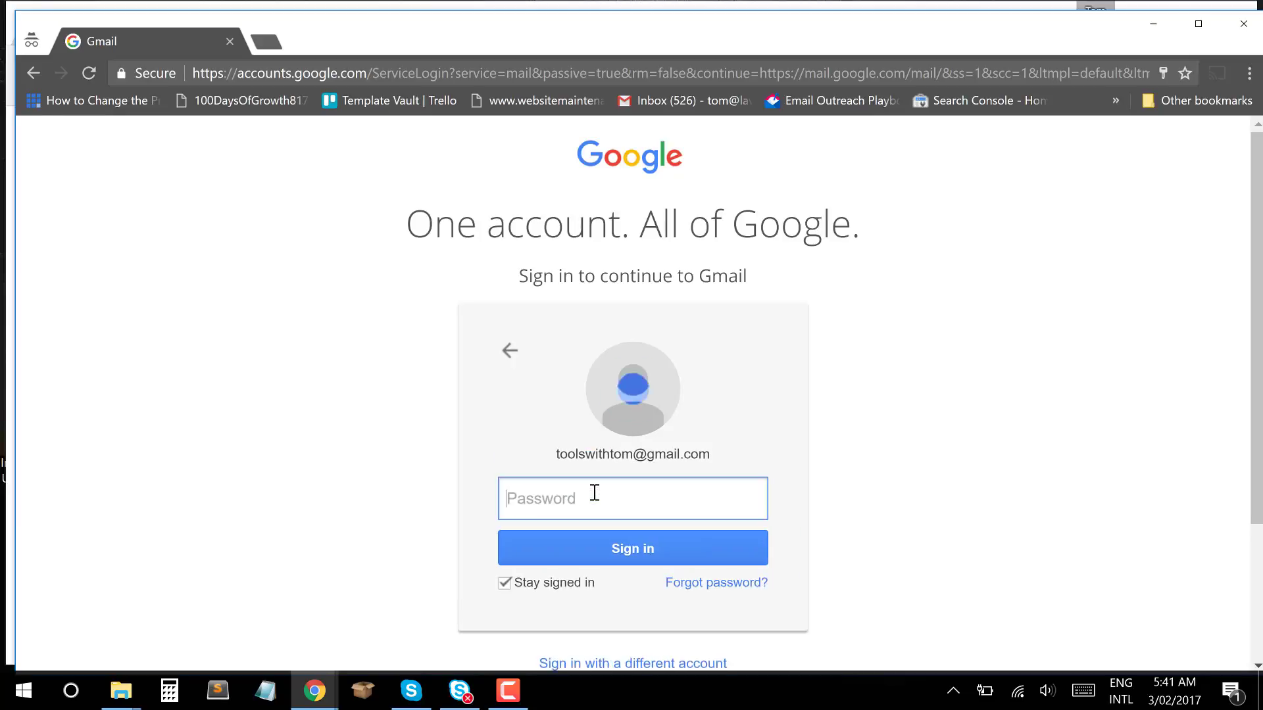
text(•)
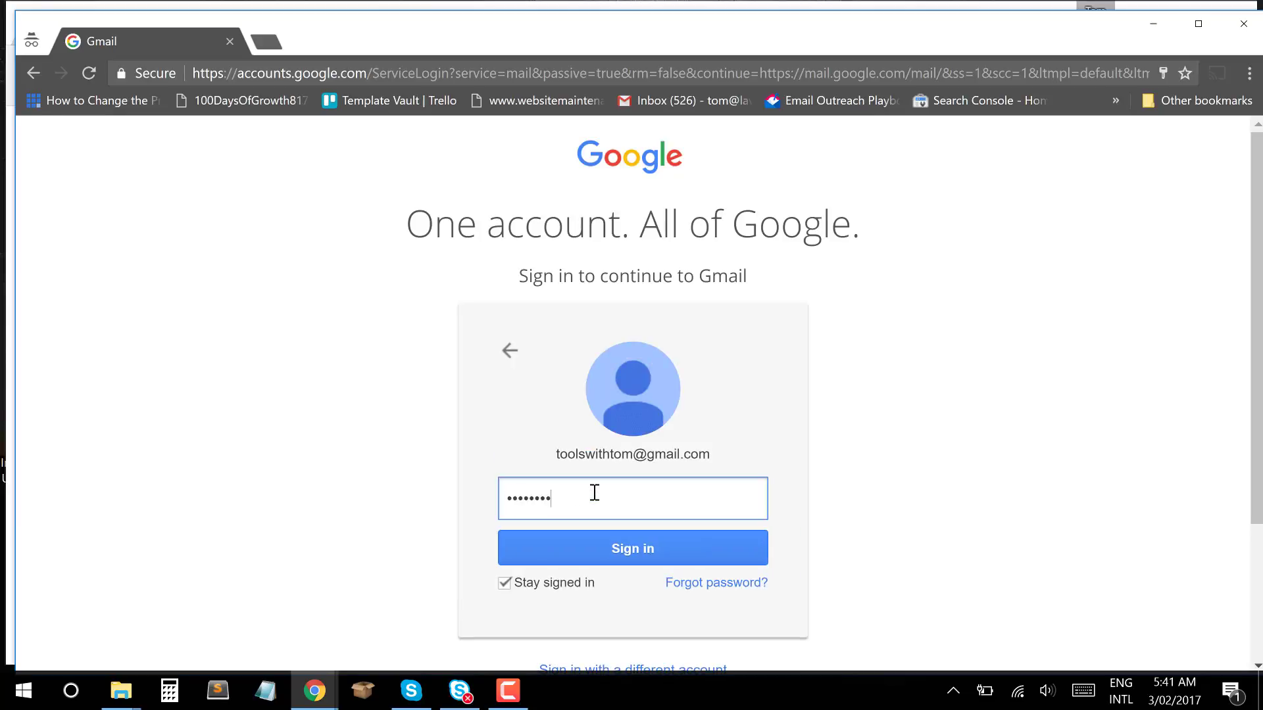
text(•••••••)
key(Return)
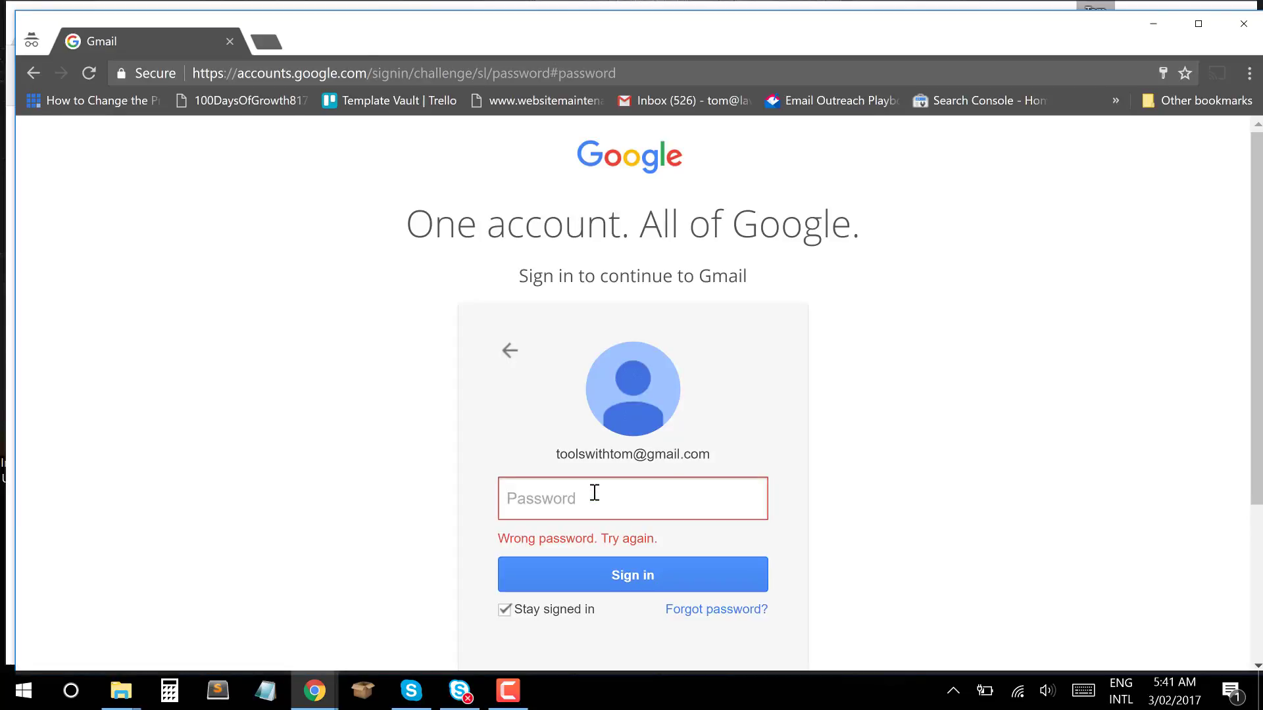
text(••••••)
key(Return)
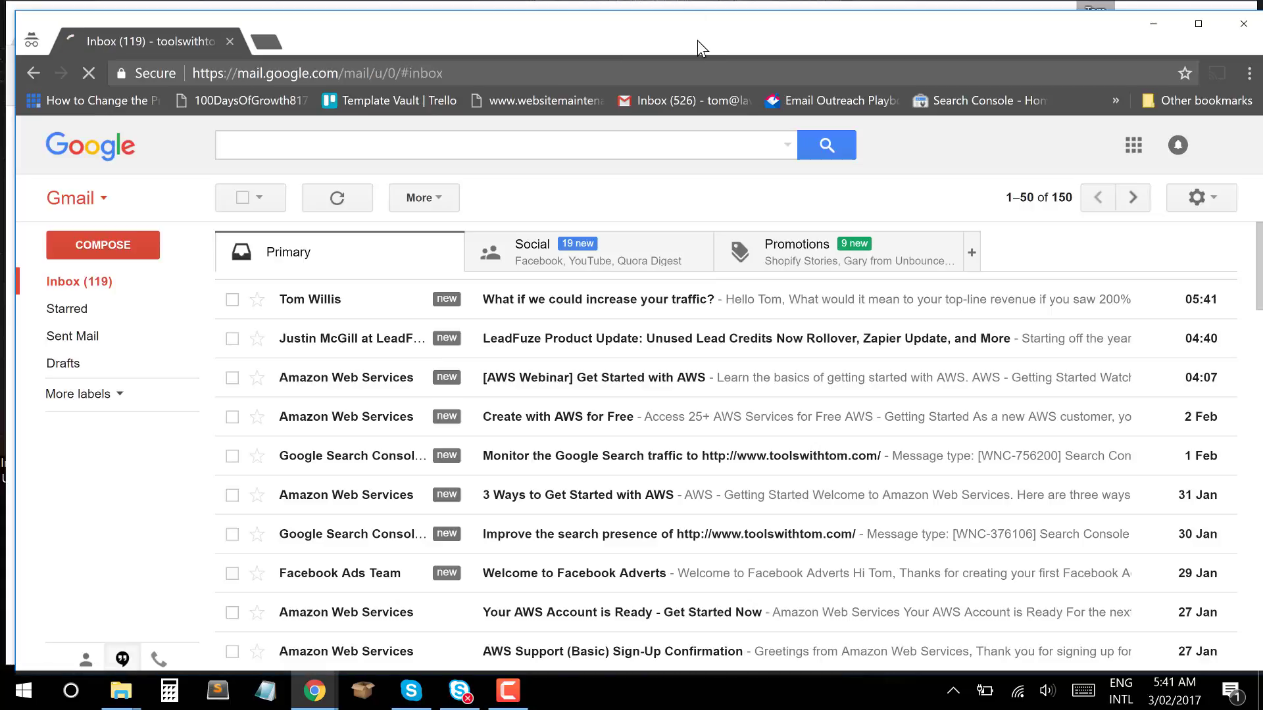
Maximize the browser and open the 'What if we could increase your traffic?' email.
double_click(697, 41)
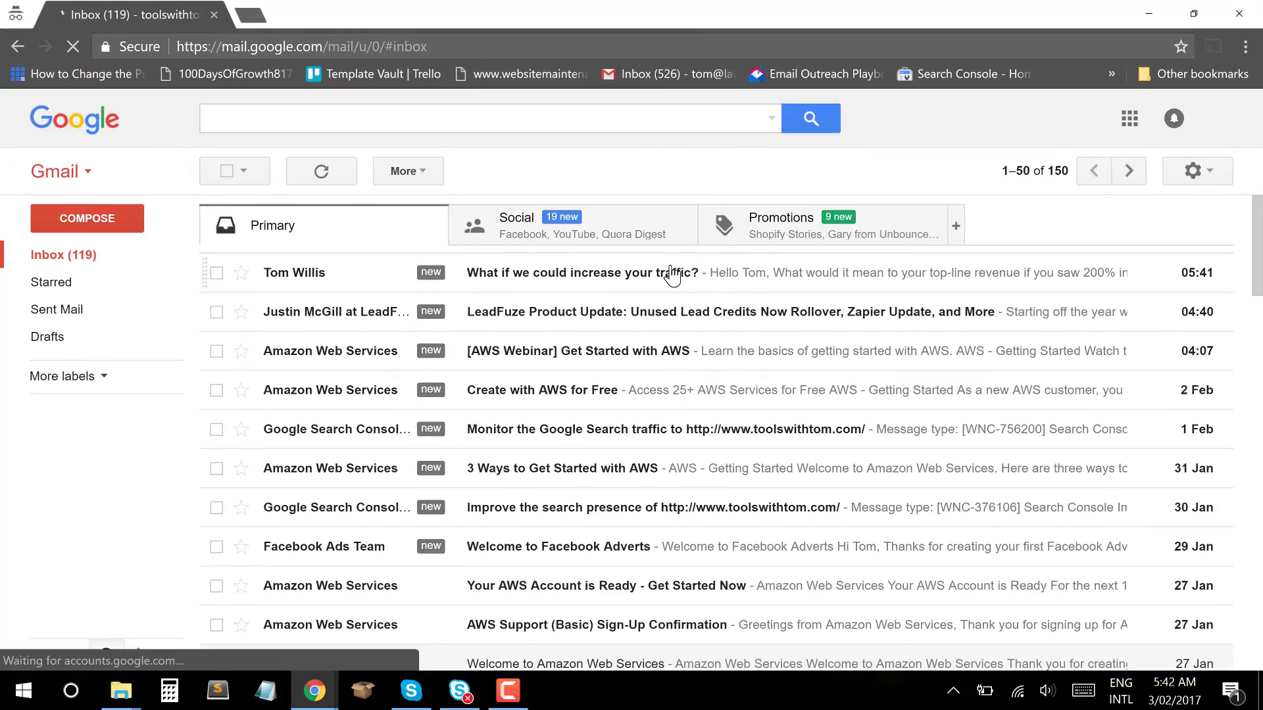
click(671, 271)
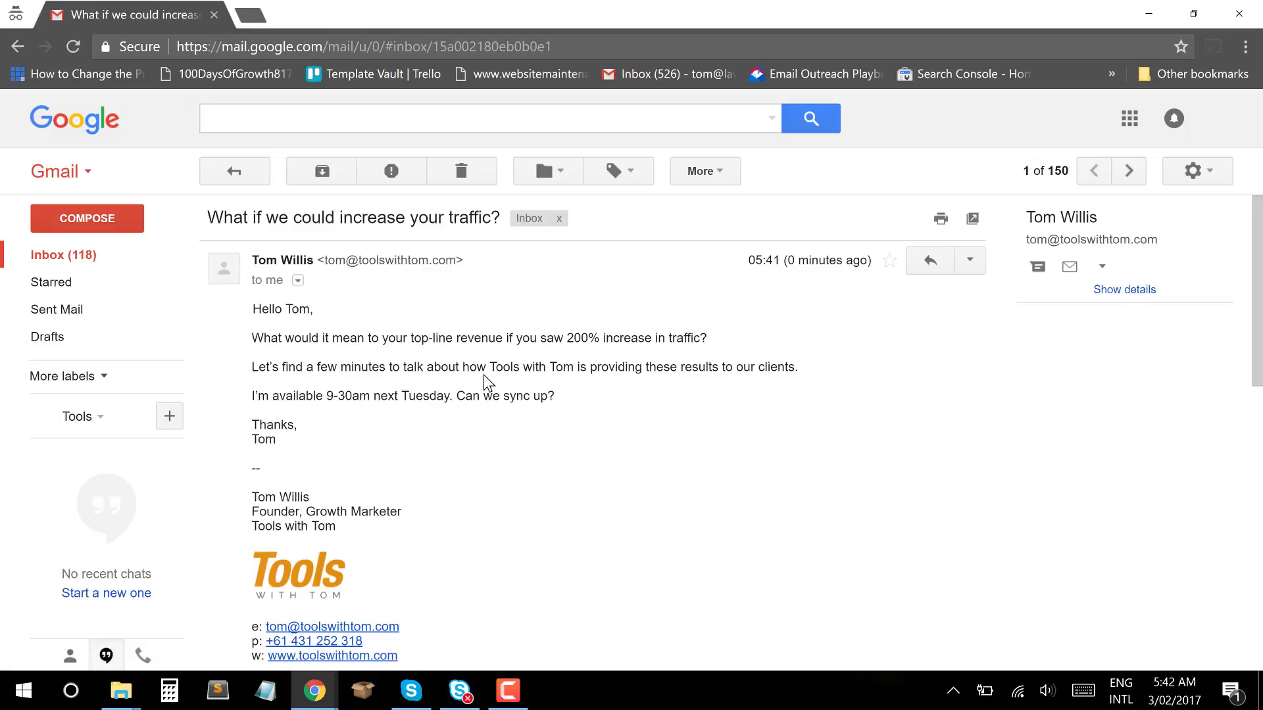
scroll(484, 375, down, 1)
scroll(487, 383, up, 1)
Select the sender's name and address to confirm who sent the email.
drag(318, 261, 500, 269)
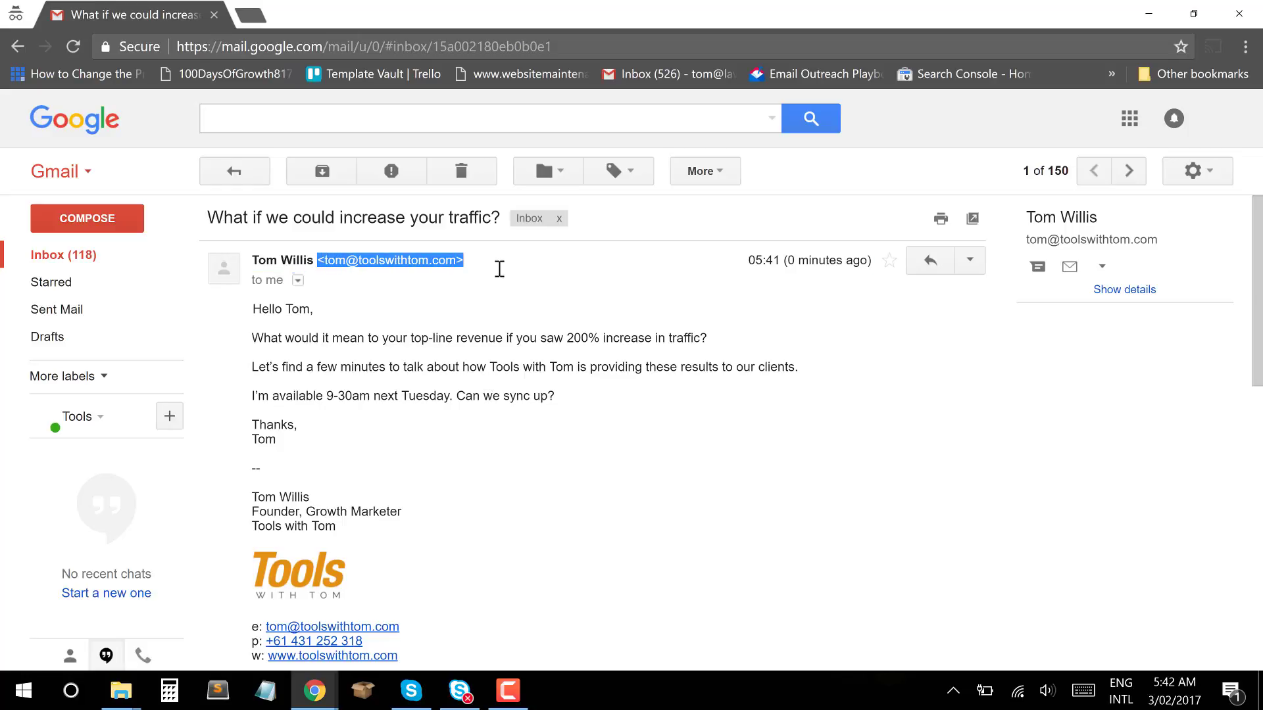
click(466, 265)
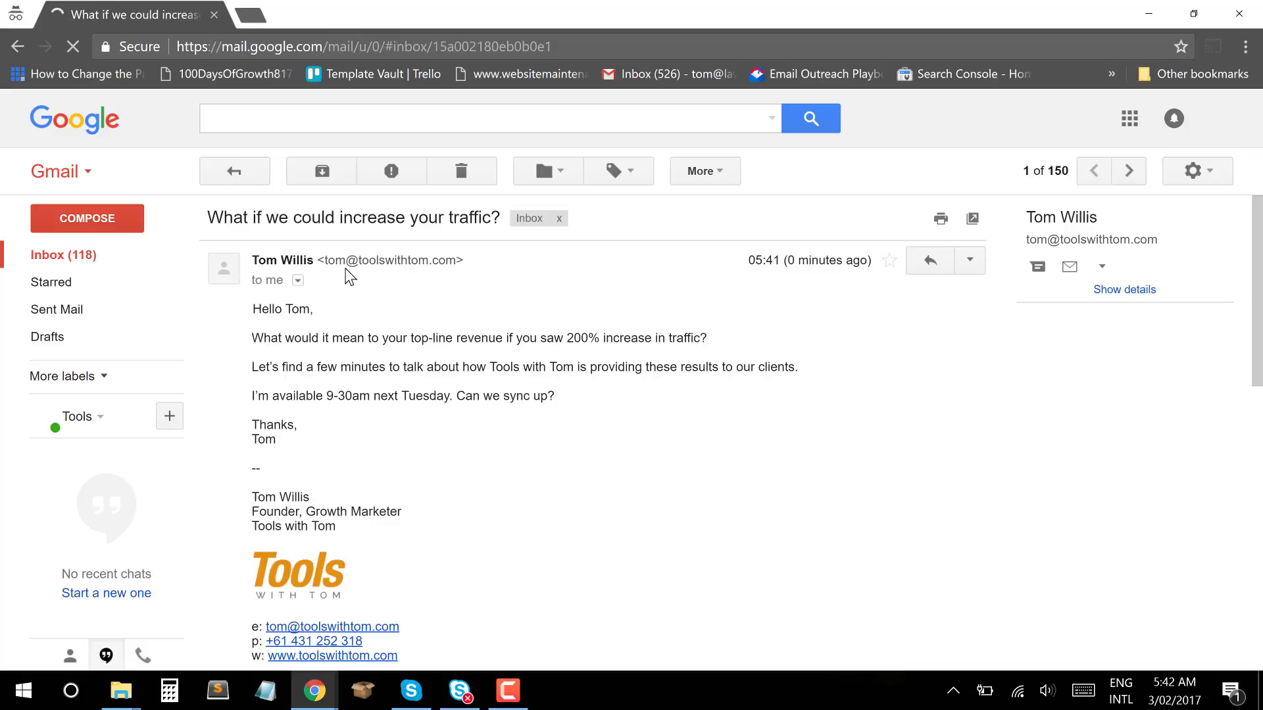
drag(324, 262, 453, 265)
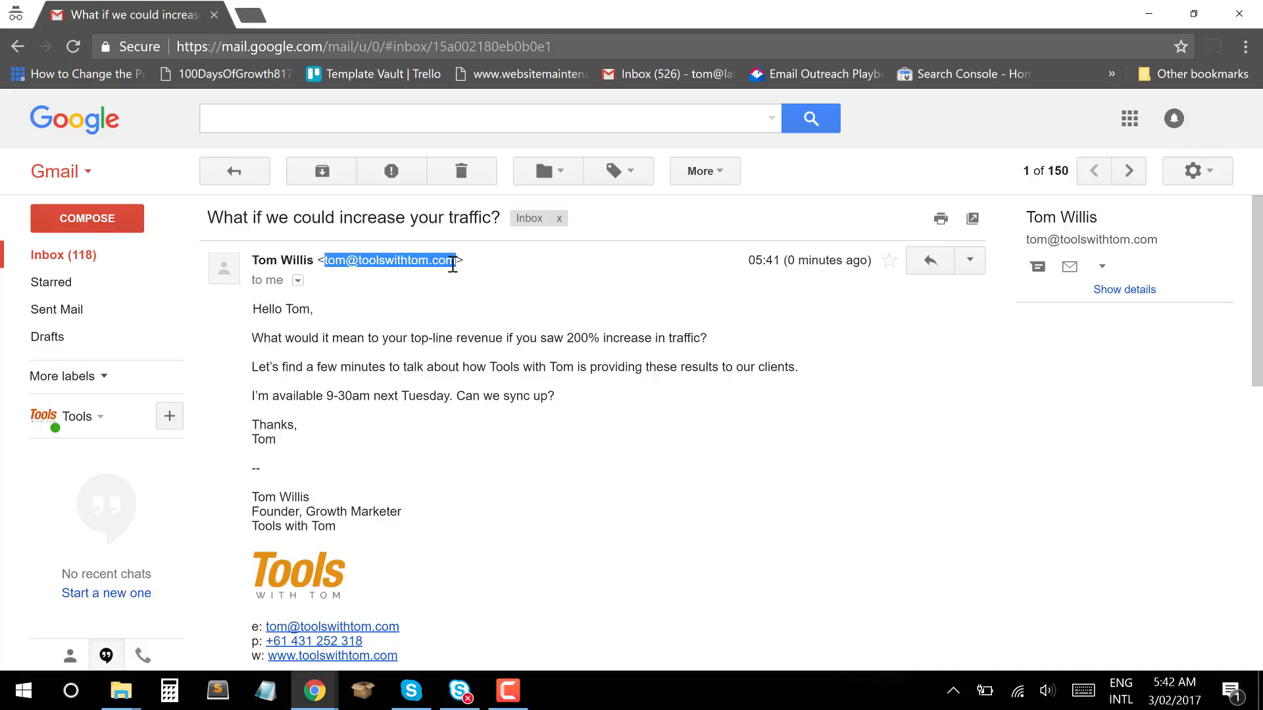
click(452, 265)
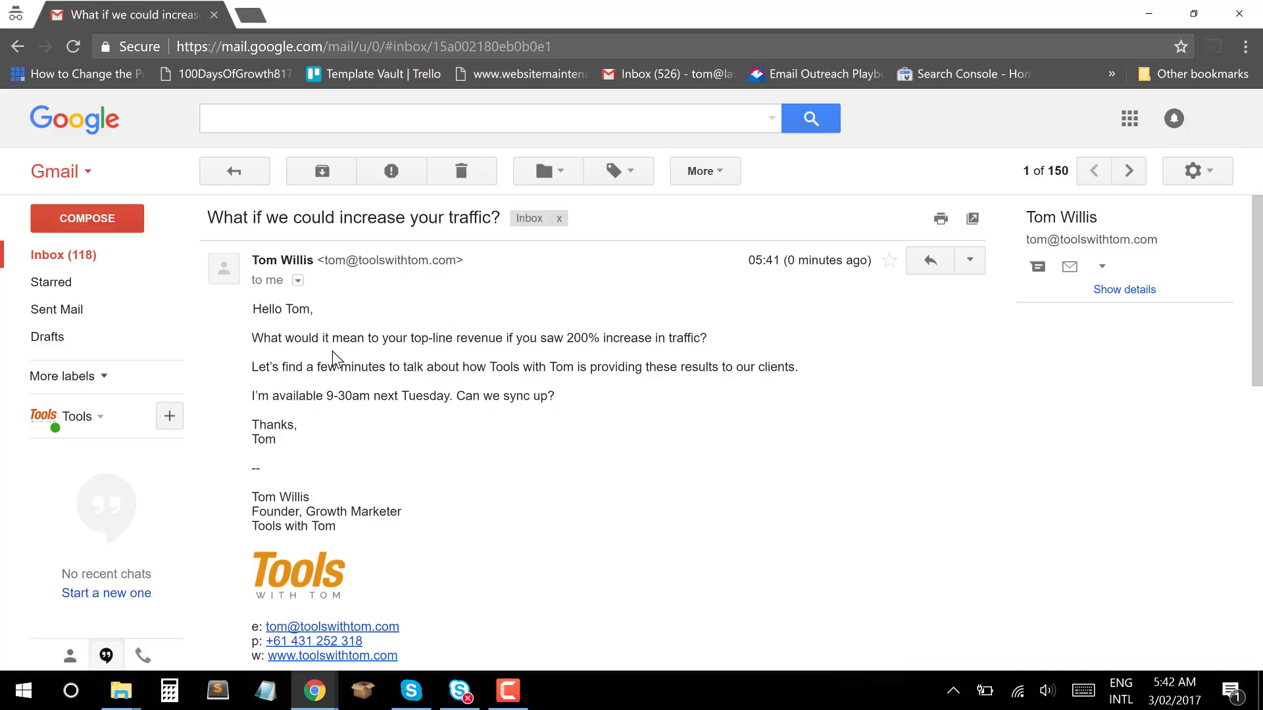
scroll(603, 395, down, 5)
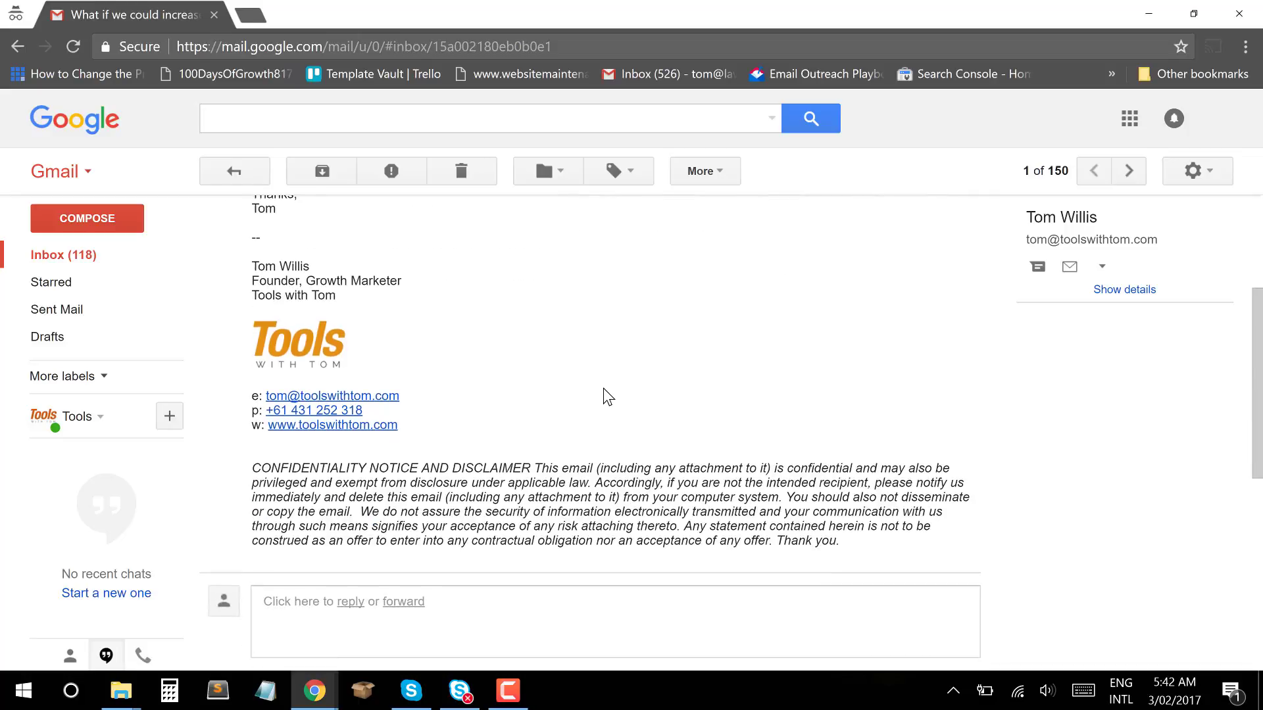
scroll(604, 396, up, 5)
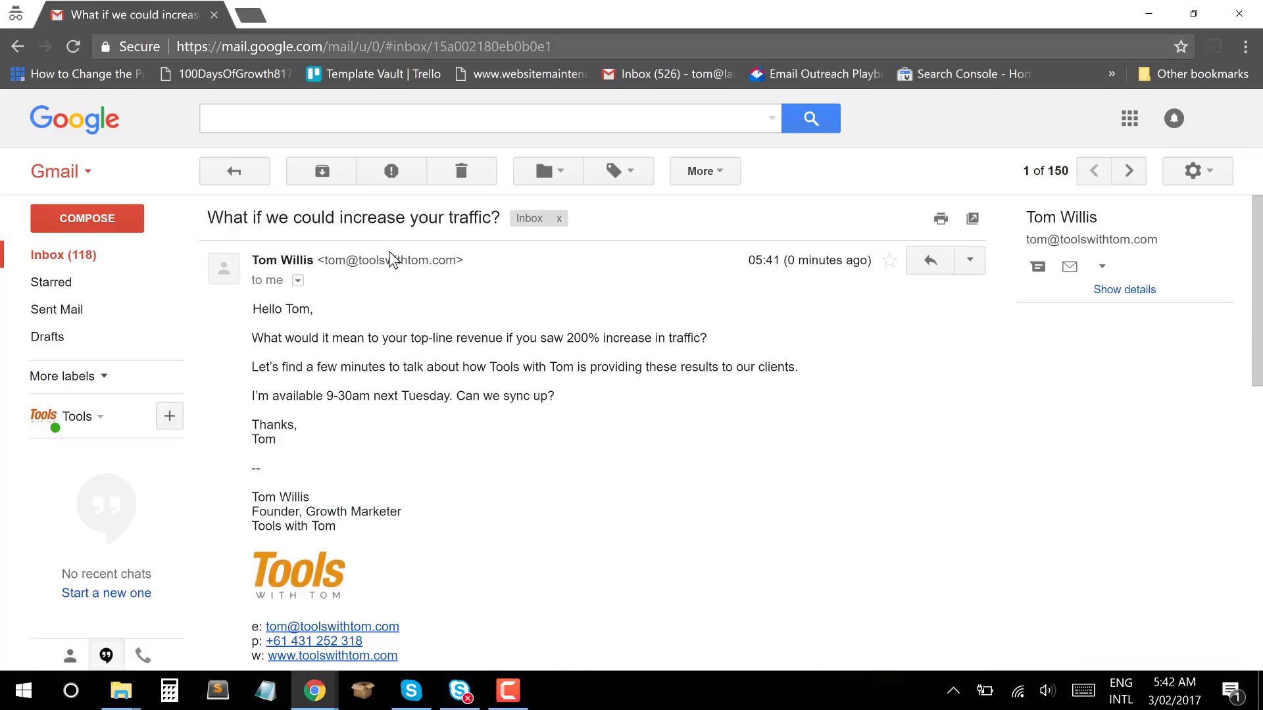
drag(455, 260, 322, 268)
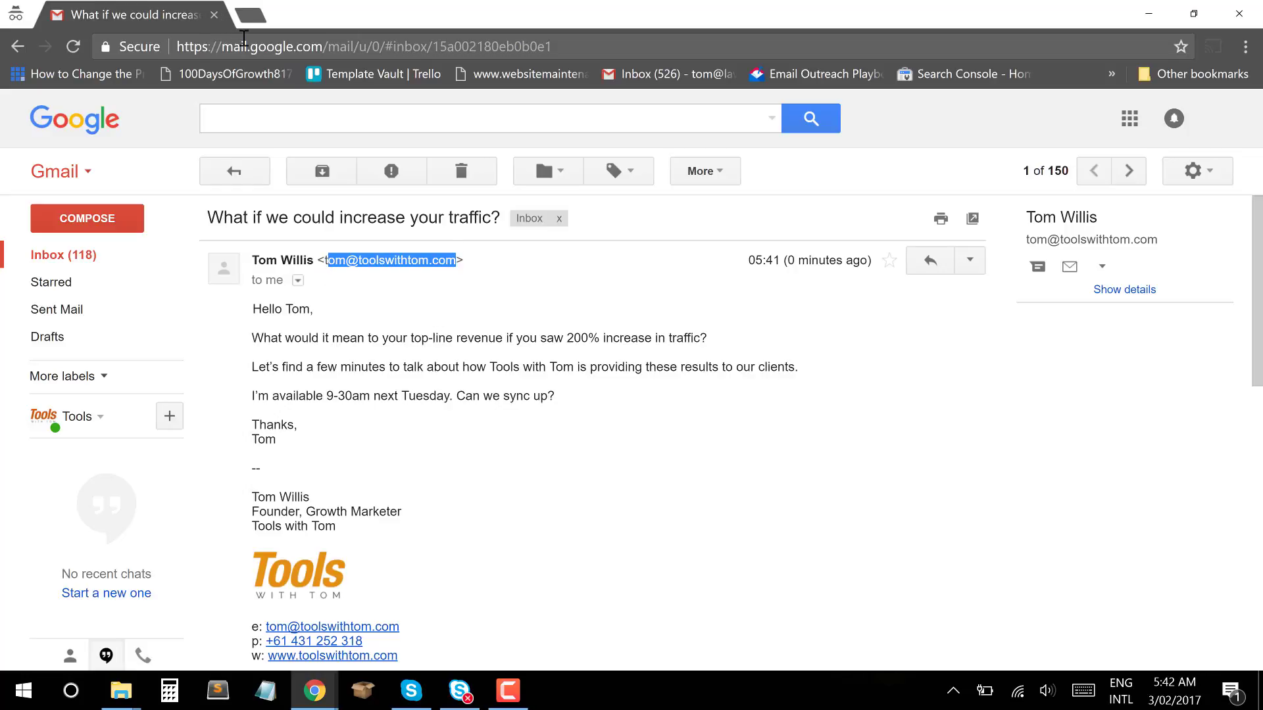
Load gmail.com in a new private tab and sign out of the recipient account.
key(ctrl+t)
text(gmail.com)
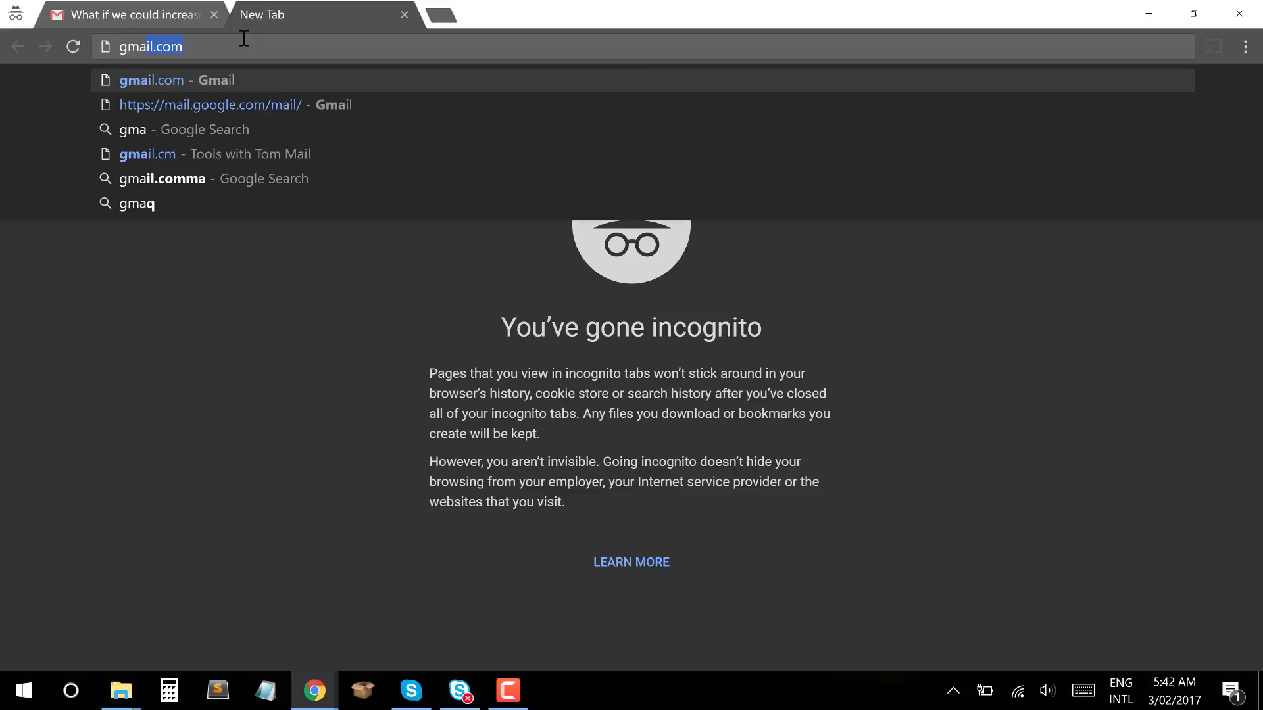
key(Return)
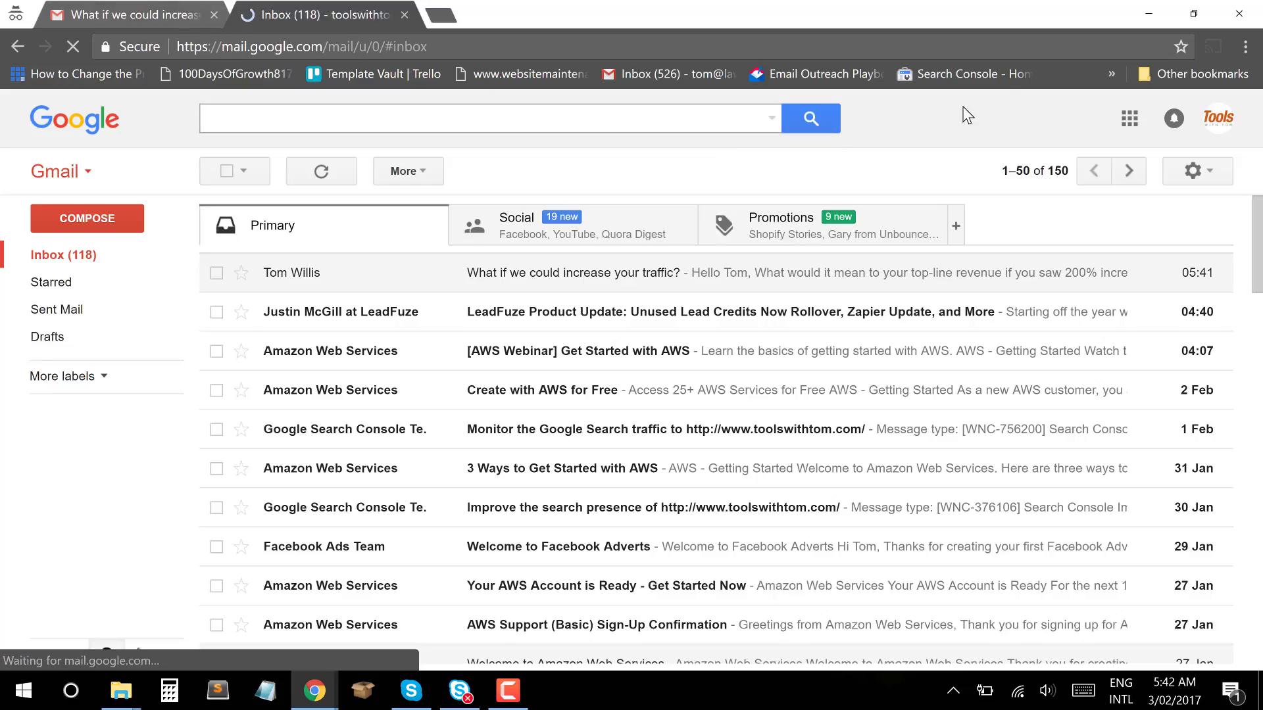
click(1218, 118)
click(1184, 314)
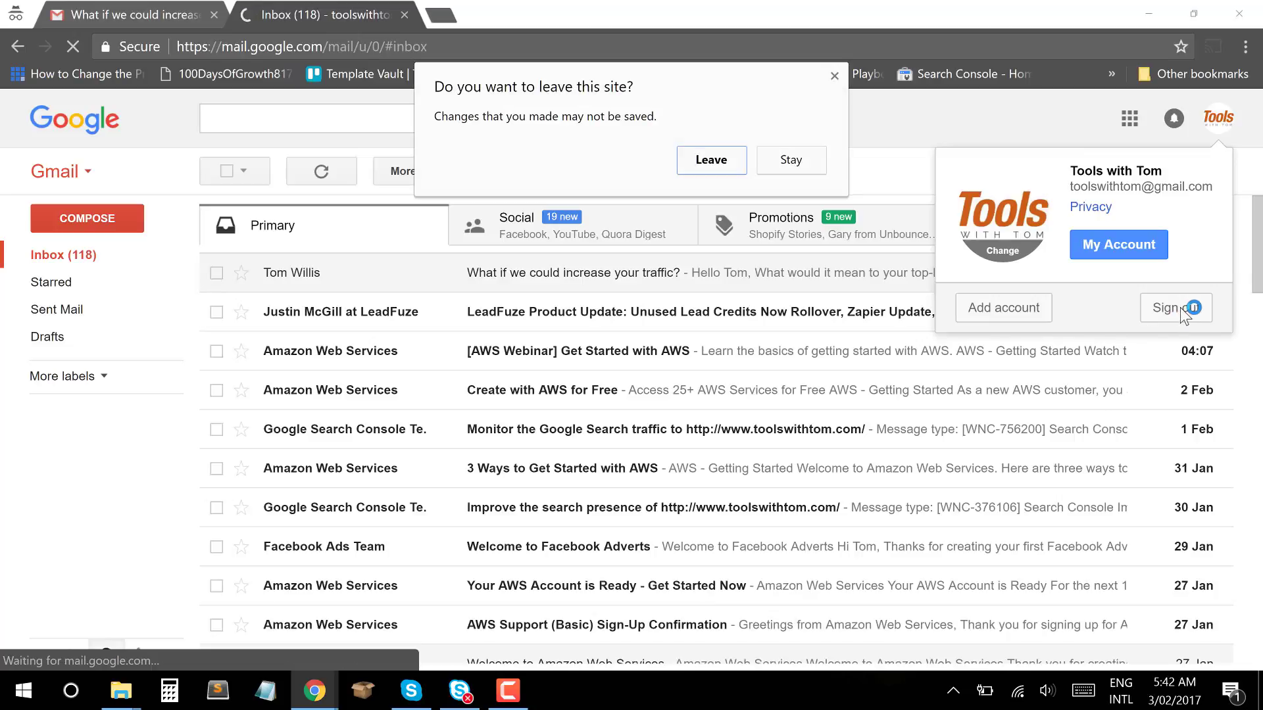
click(710, 158)
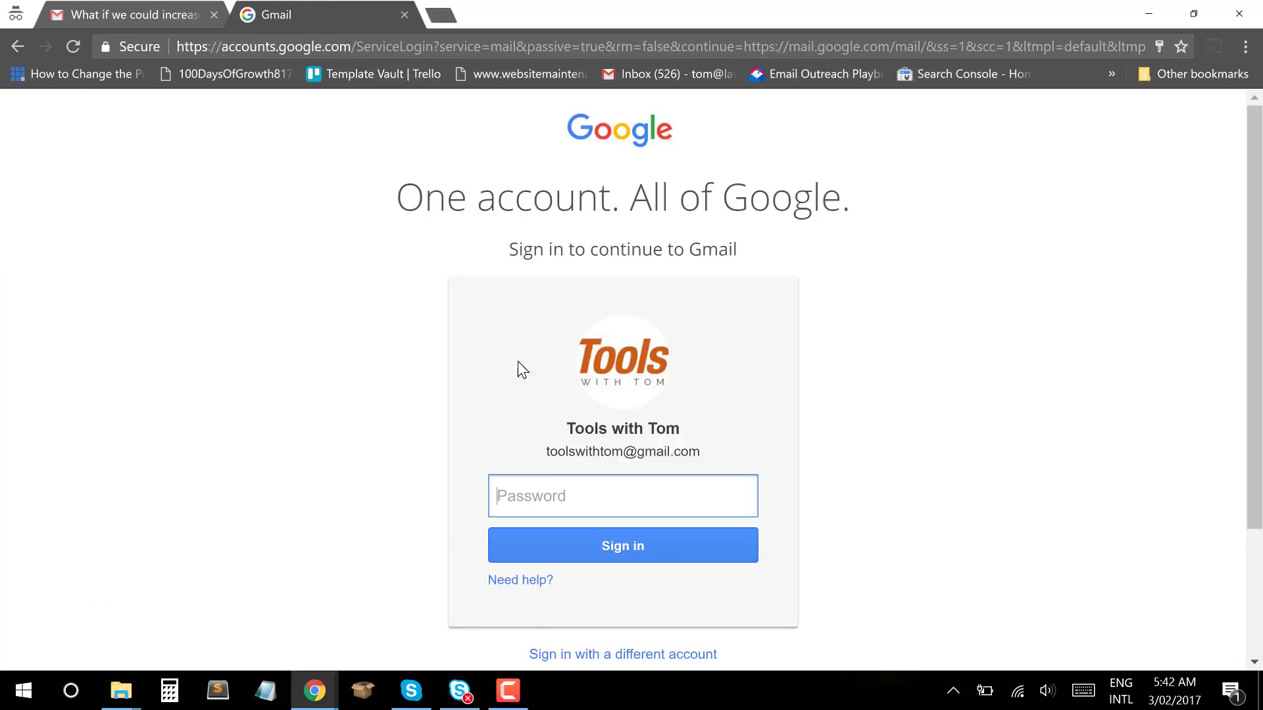
Add another account and sign in with the saved business address and password.
click(613, 655)
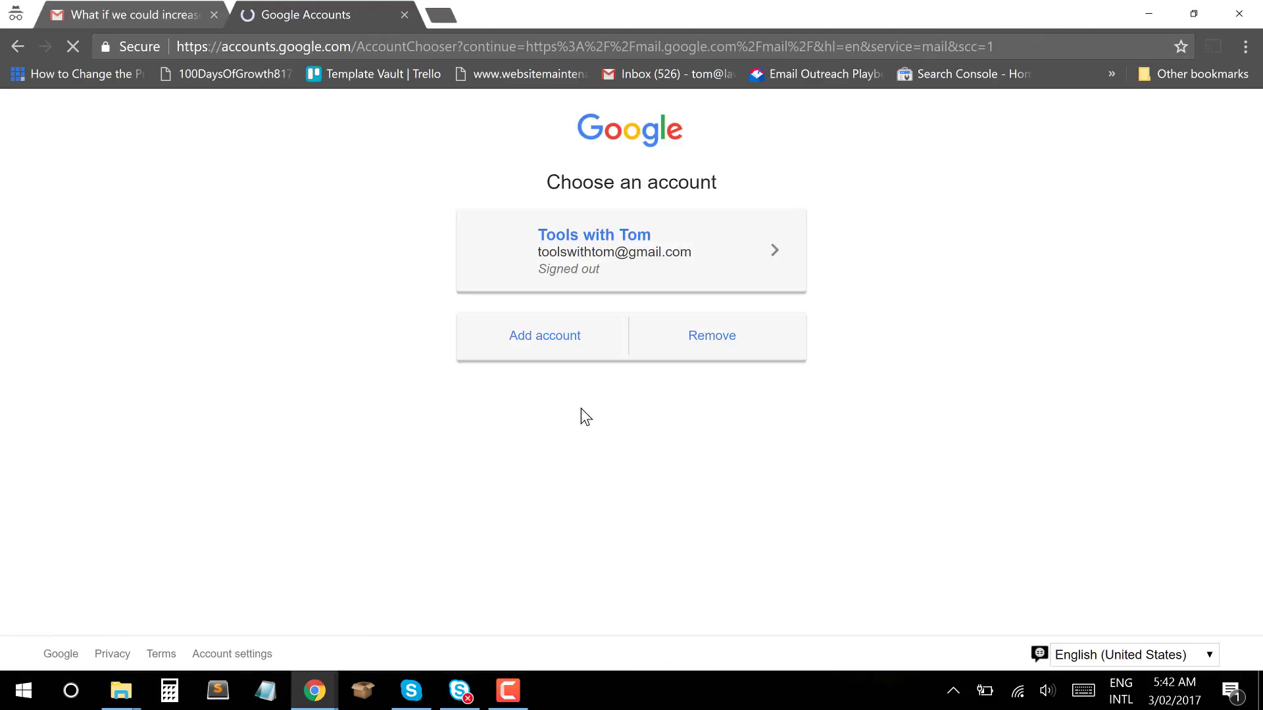
click(571, 344)
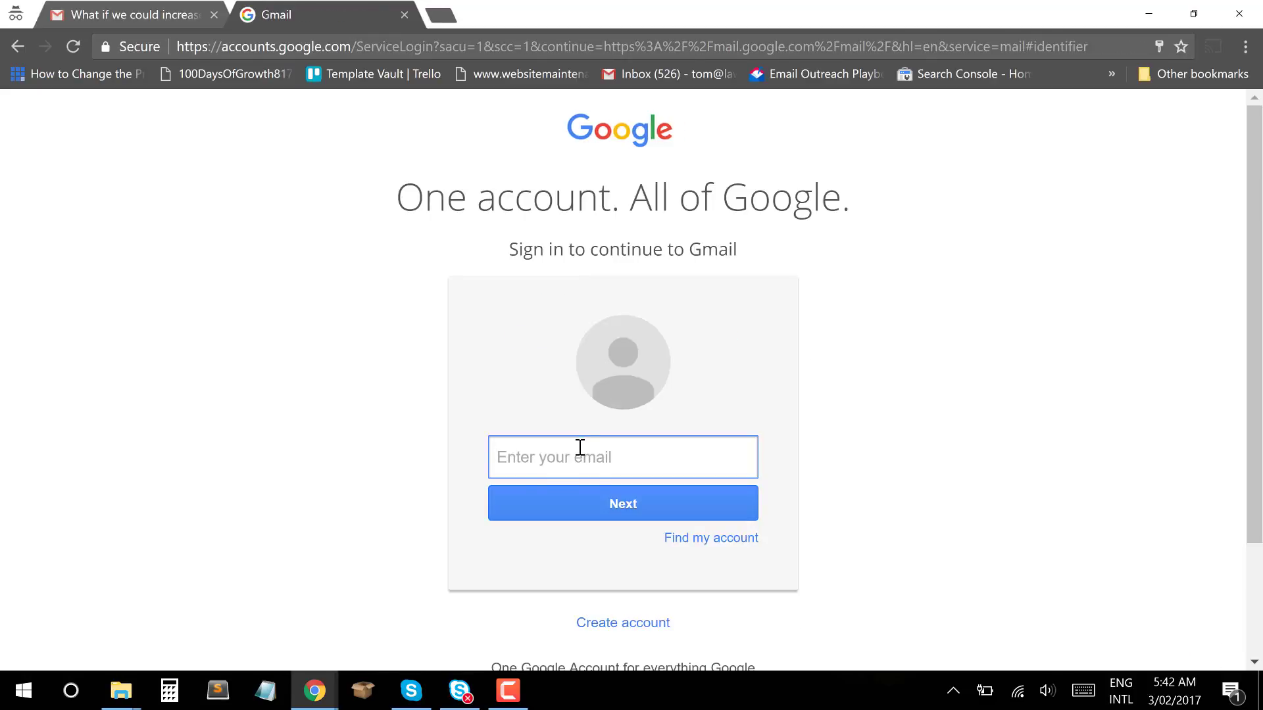
text(tom)
key(Down)
key(Down)
key(Down)
key(Return)
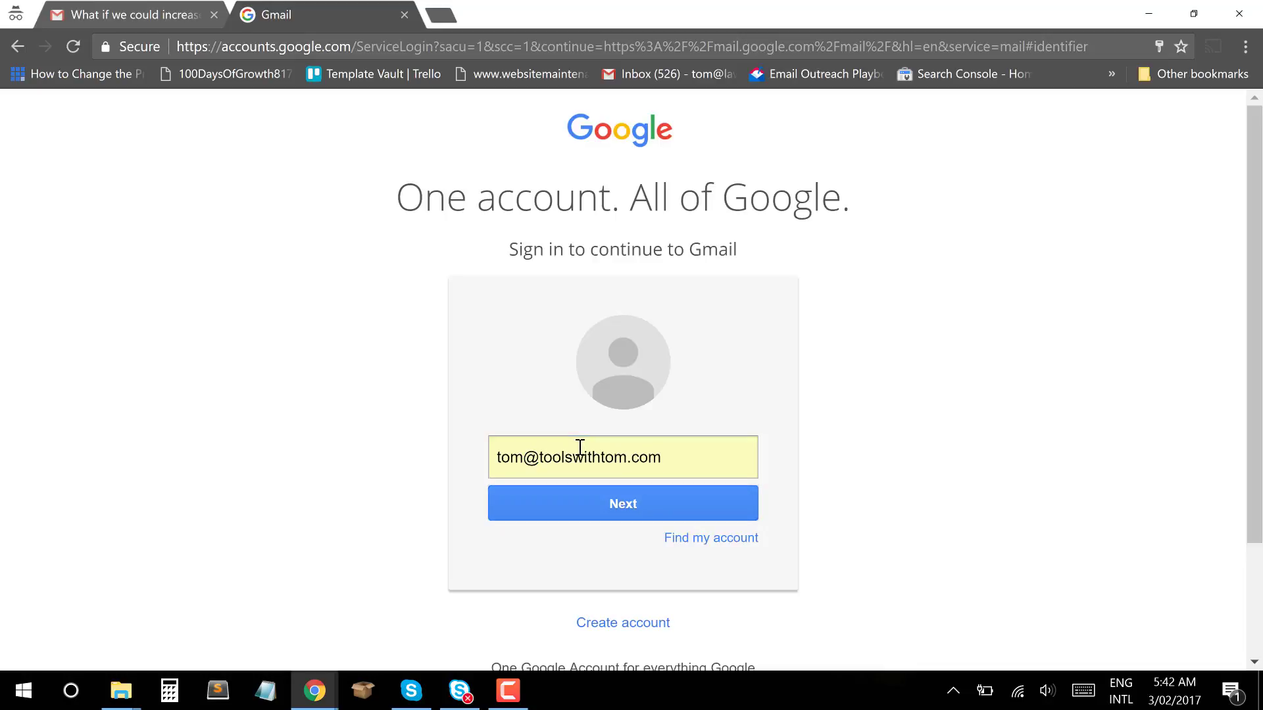
key(Return)
key(Return)
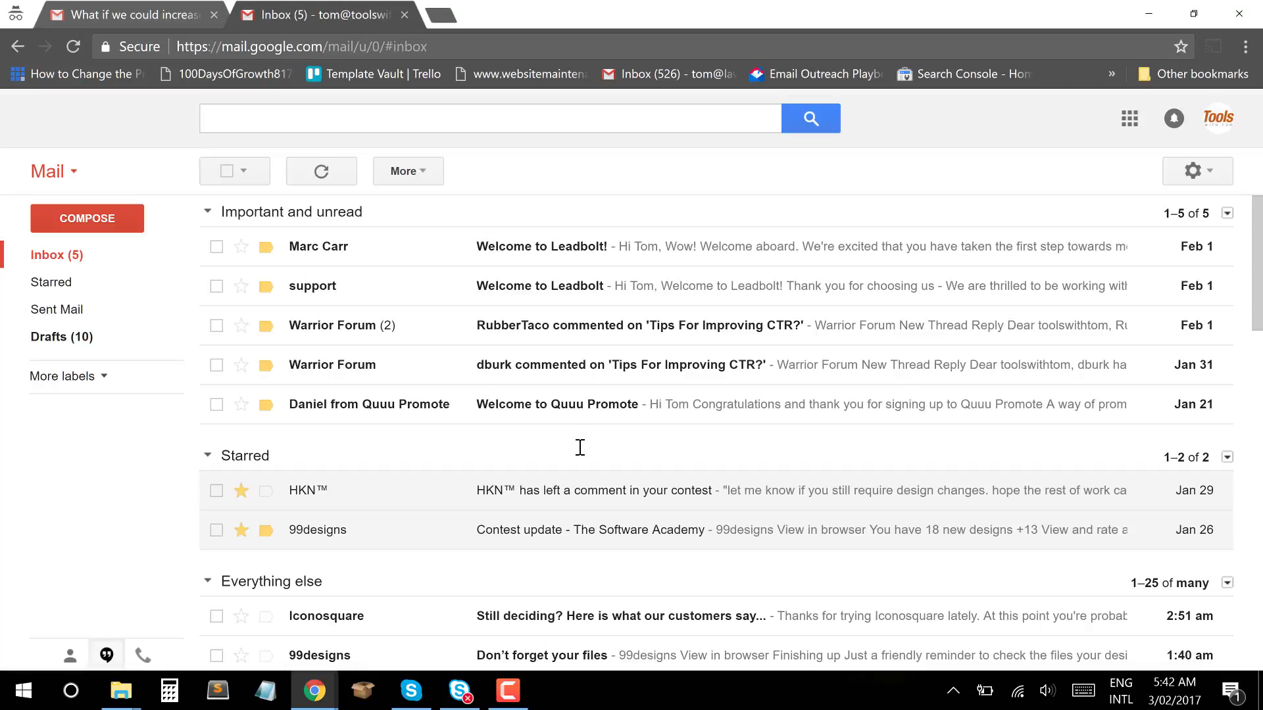
Open Sent Mail and check the first personalised campaign email.
click(95, 321)
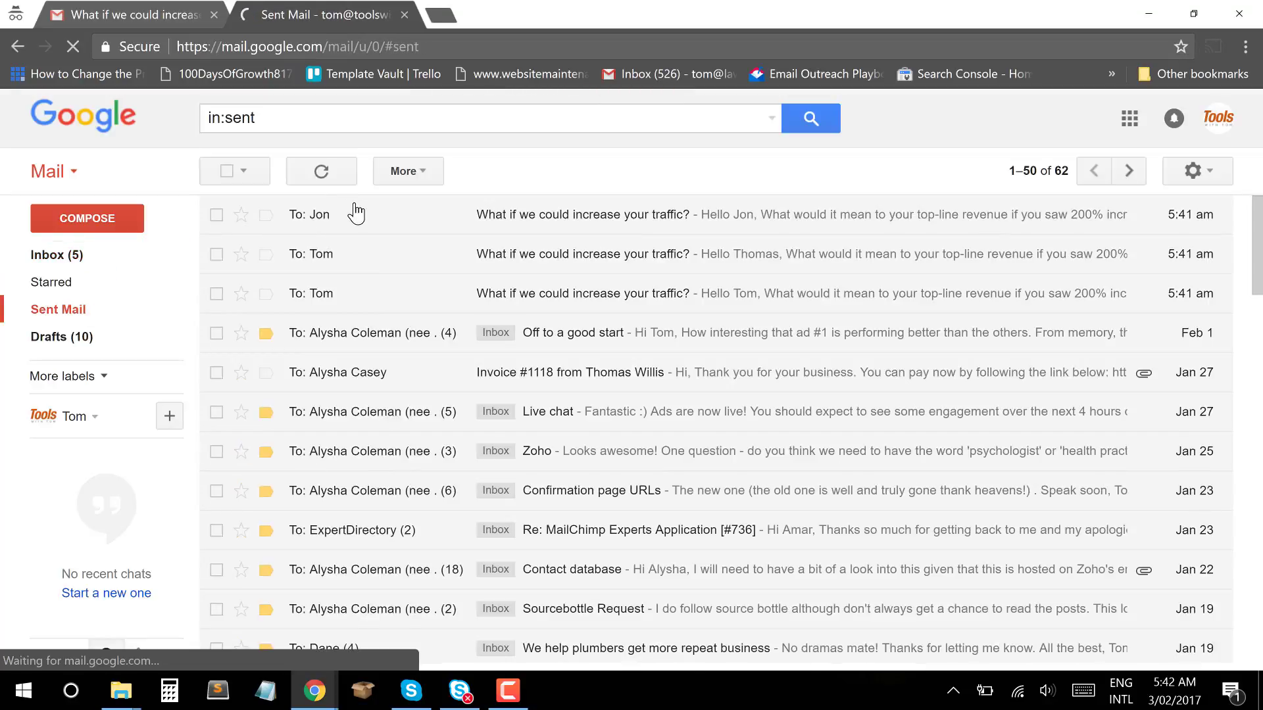
click(356, 214)
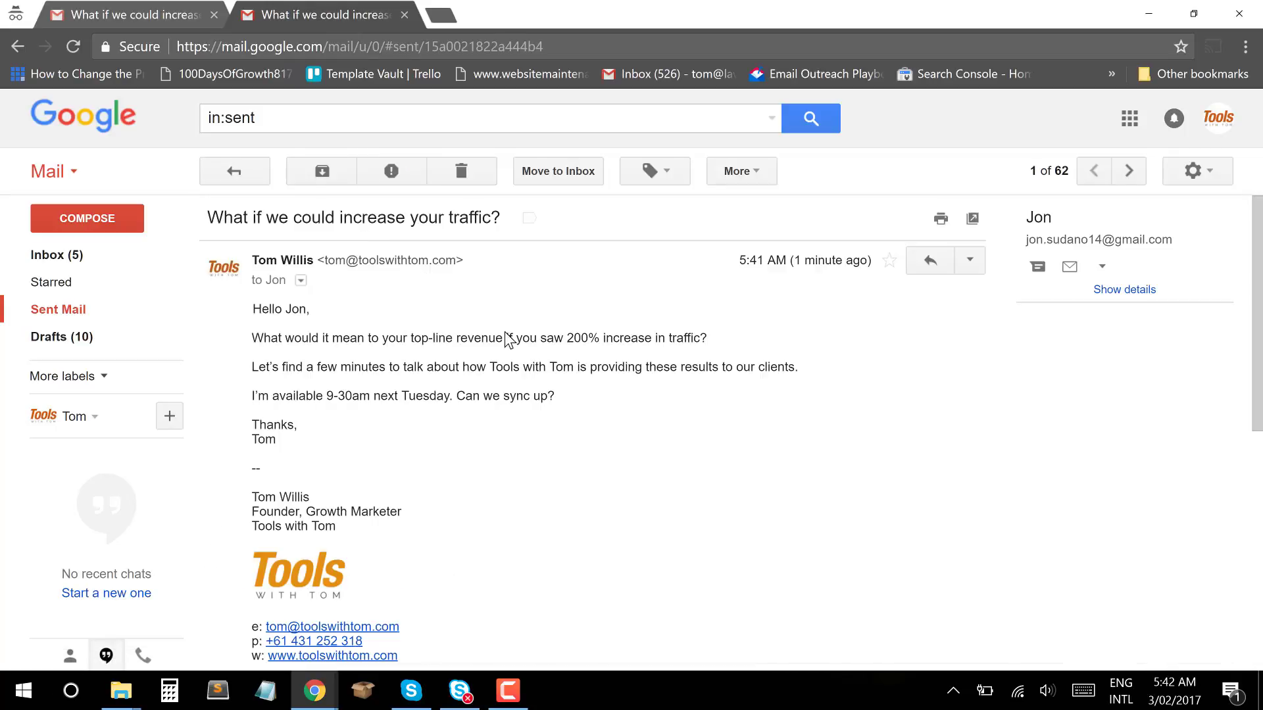
scroll(553, 381, down, 2)
scroll(553, 386, up, 2)
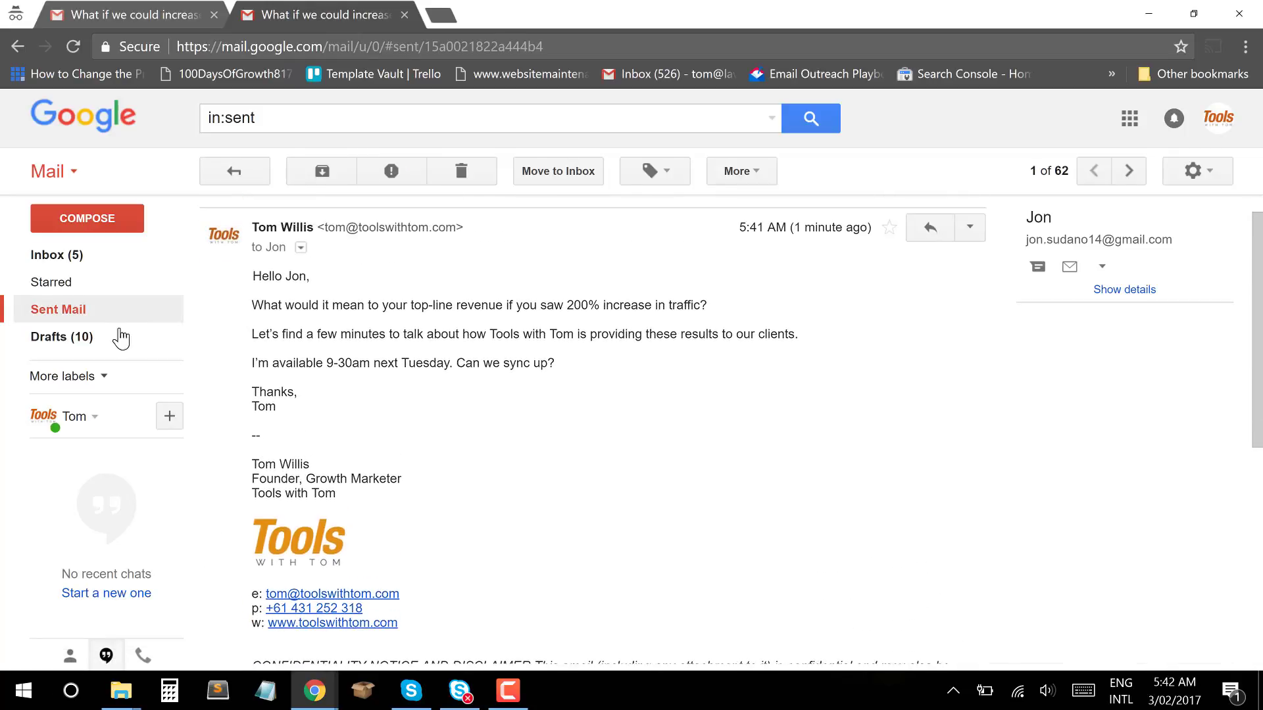
click(109, 315)
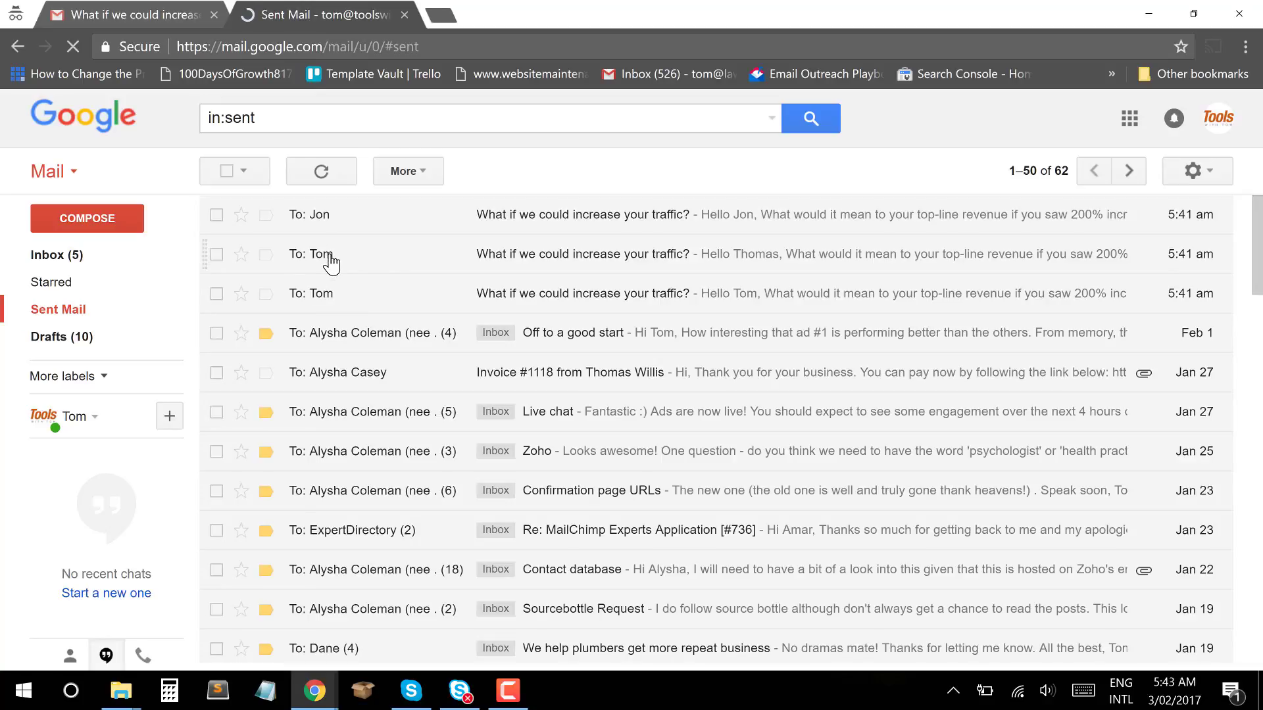
Check the second sent campaign email, then return to the Mailshake campaigns list.
click(331, 261)
scroll(575, 448, down, 2)
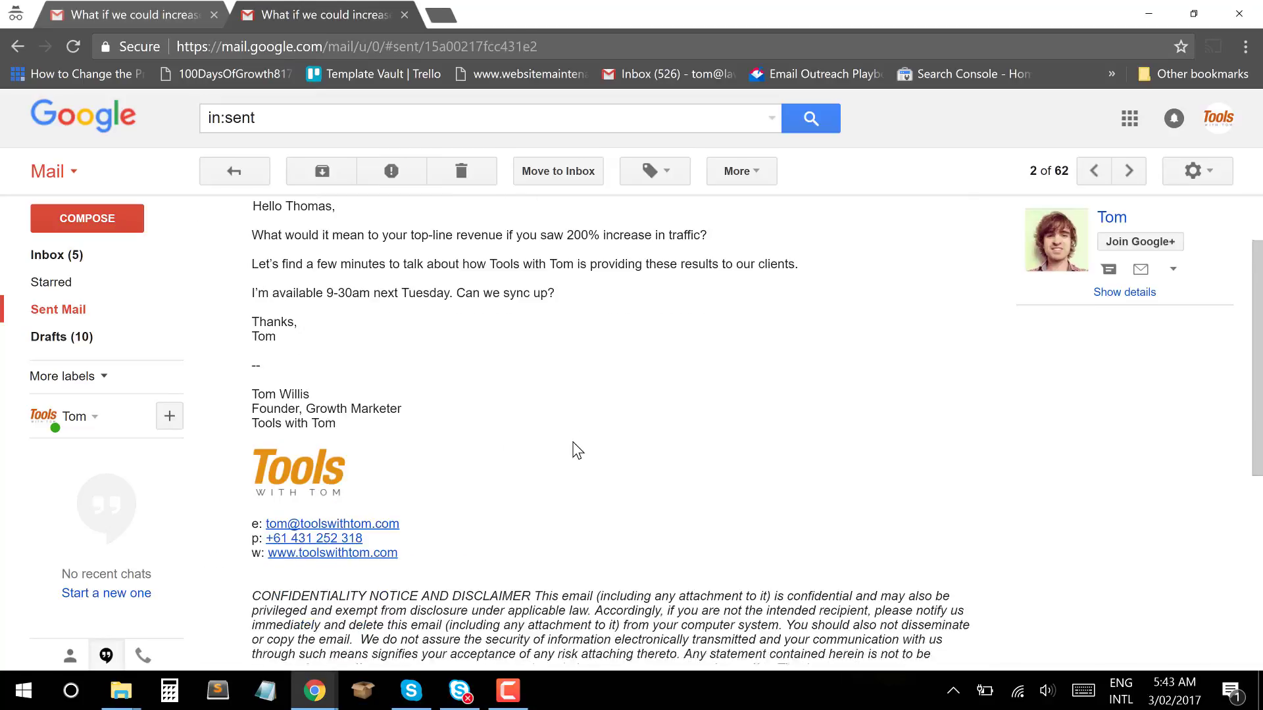
scroll(577, 451, up, 2)
scroll(578, 450, down, 3)
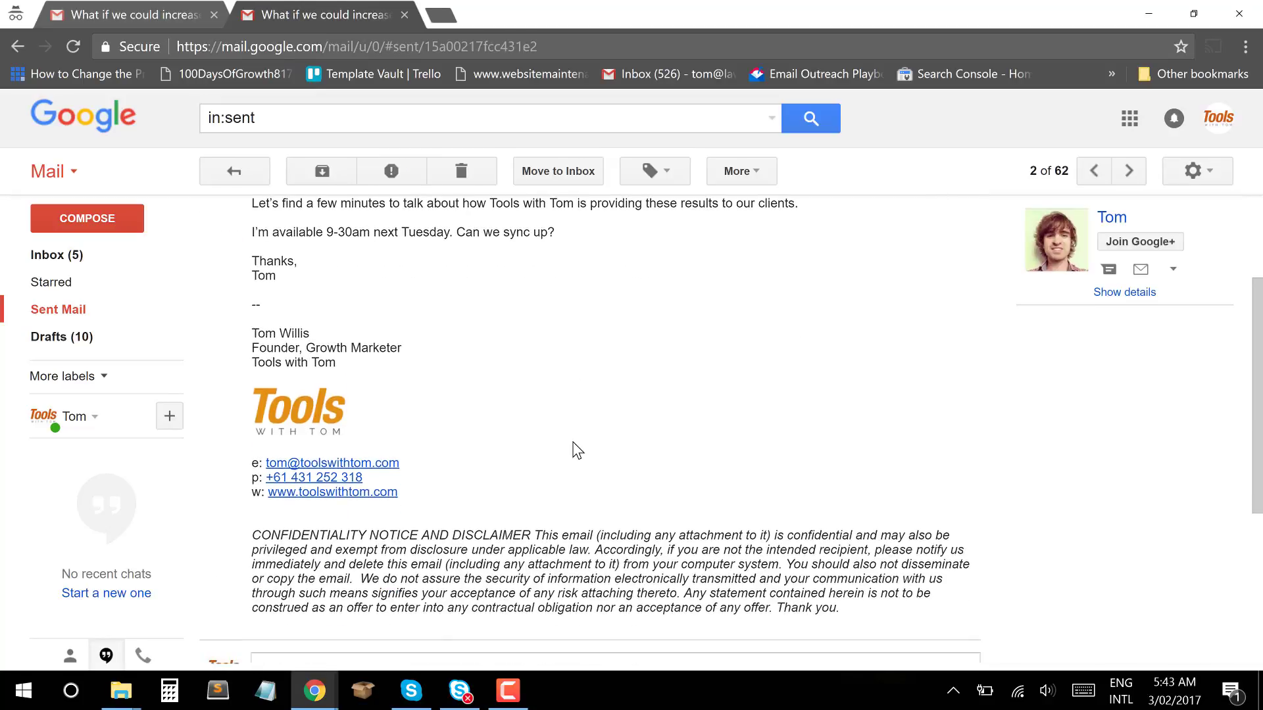
scroll(578, 451, up, 3)
scroll(578, 451, down, 2)
scroll(577, 451, up, 2)
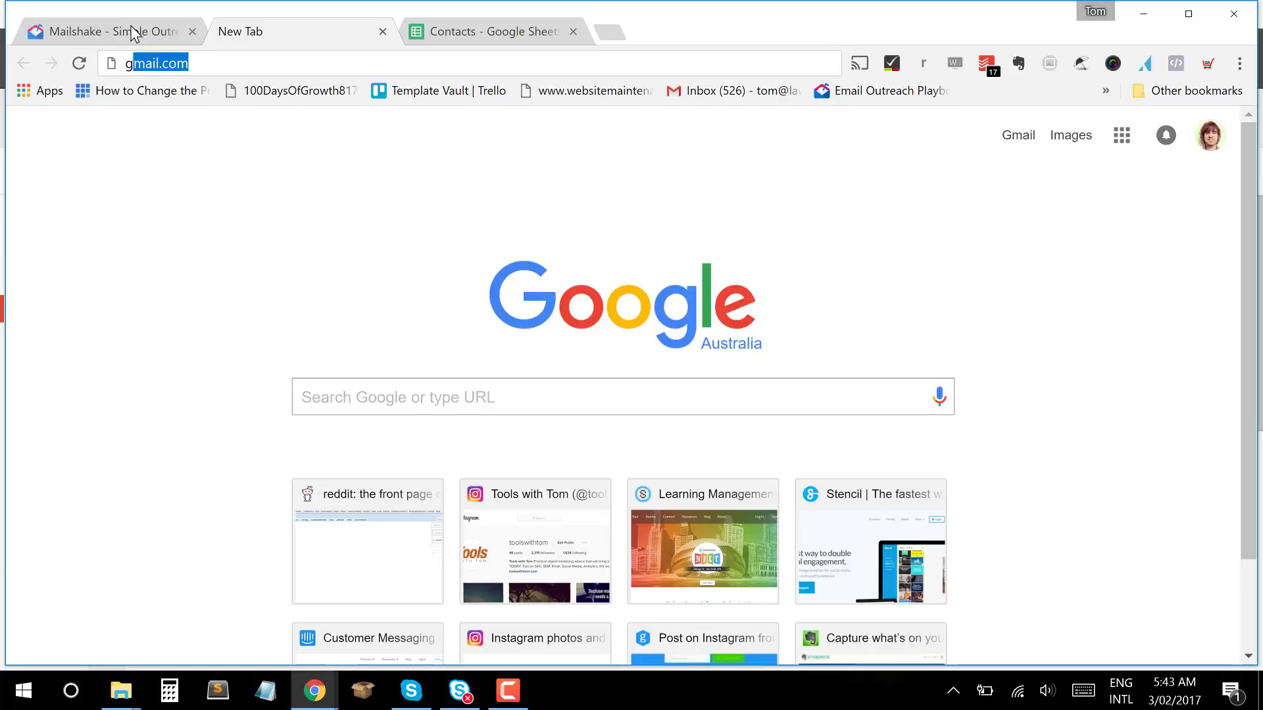
click(134, 33)
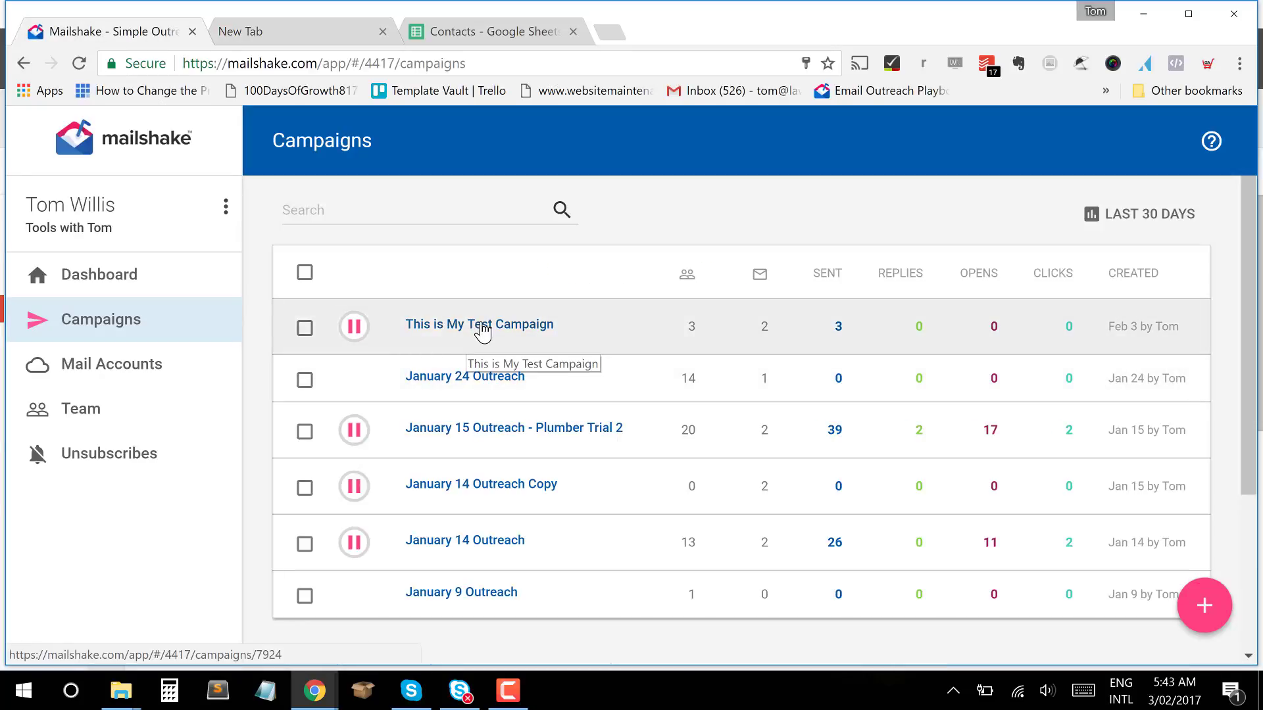
Open This is My Test Campaign and review its stats: 3 sent, 3 opens, no replies or bounces.
click(482, 329)
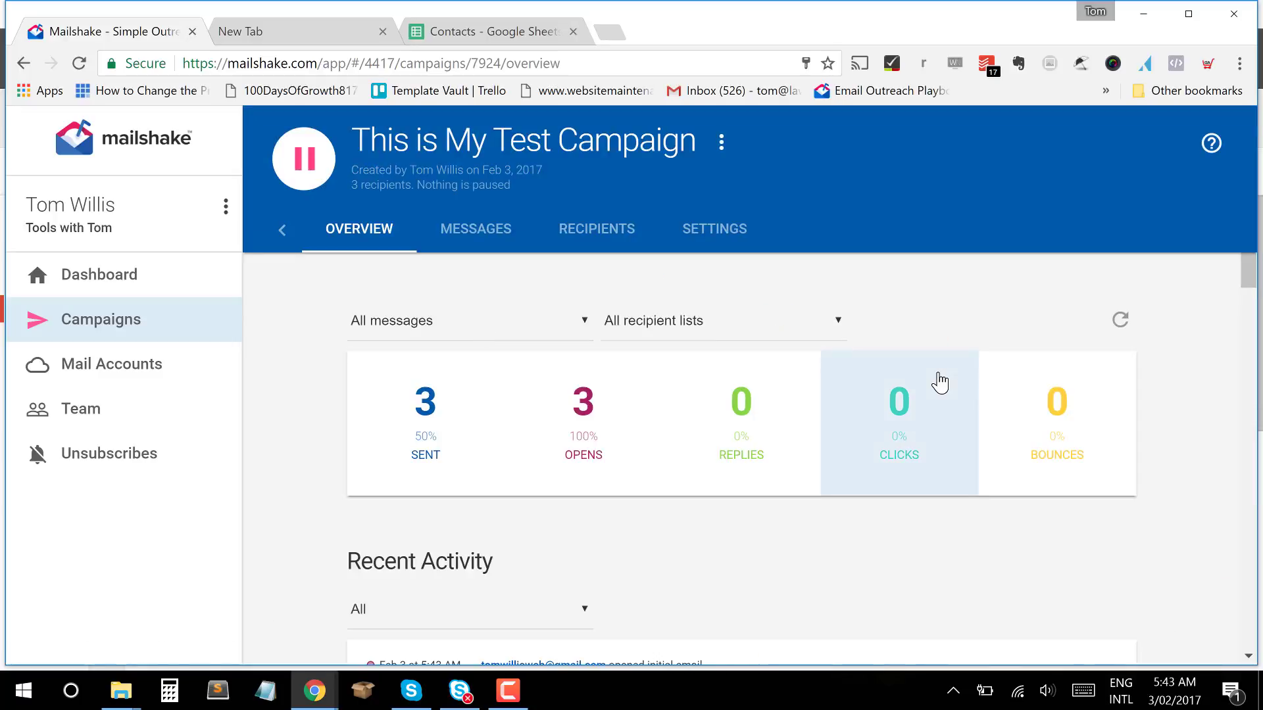
scroll(938, 375, down, 2)
scroll(940, 381, up, 2)
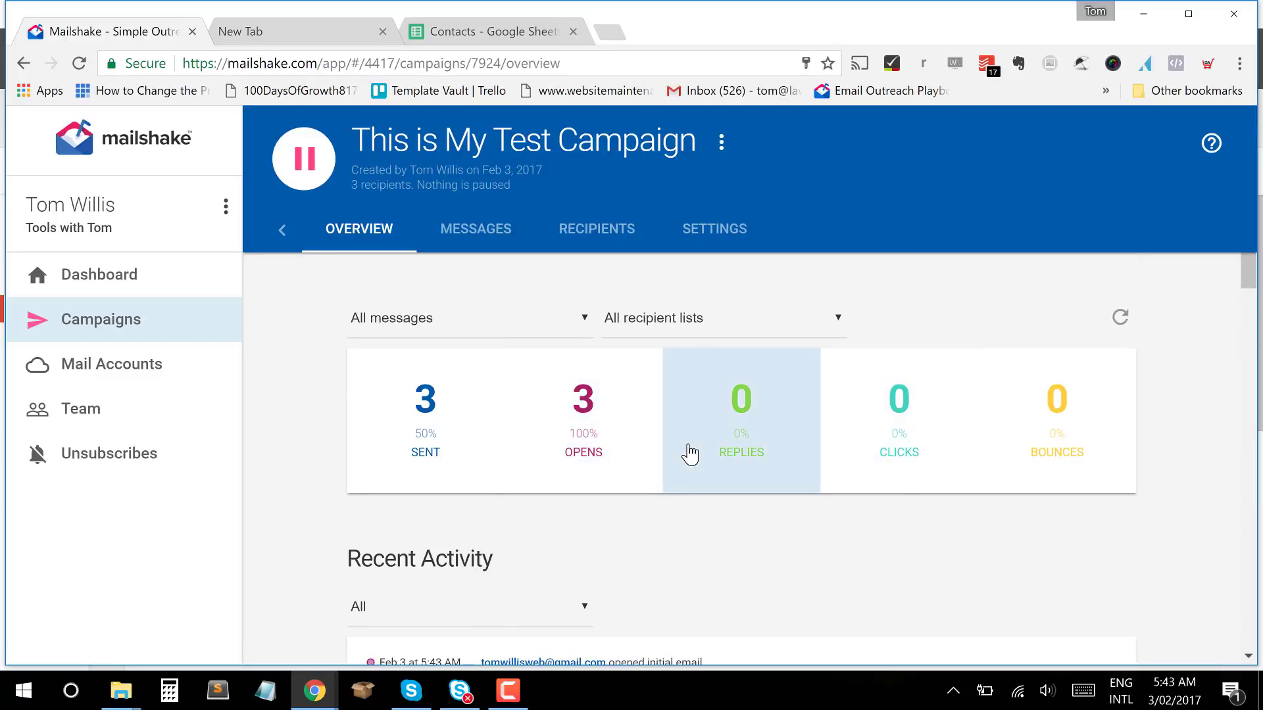
scroll(688, 451, down, 2)
scroll(688, 450, up, 2)
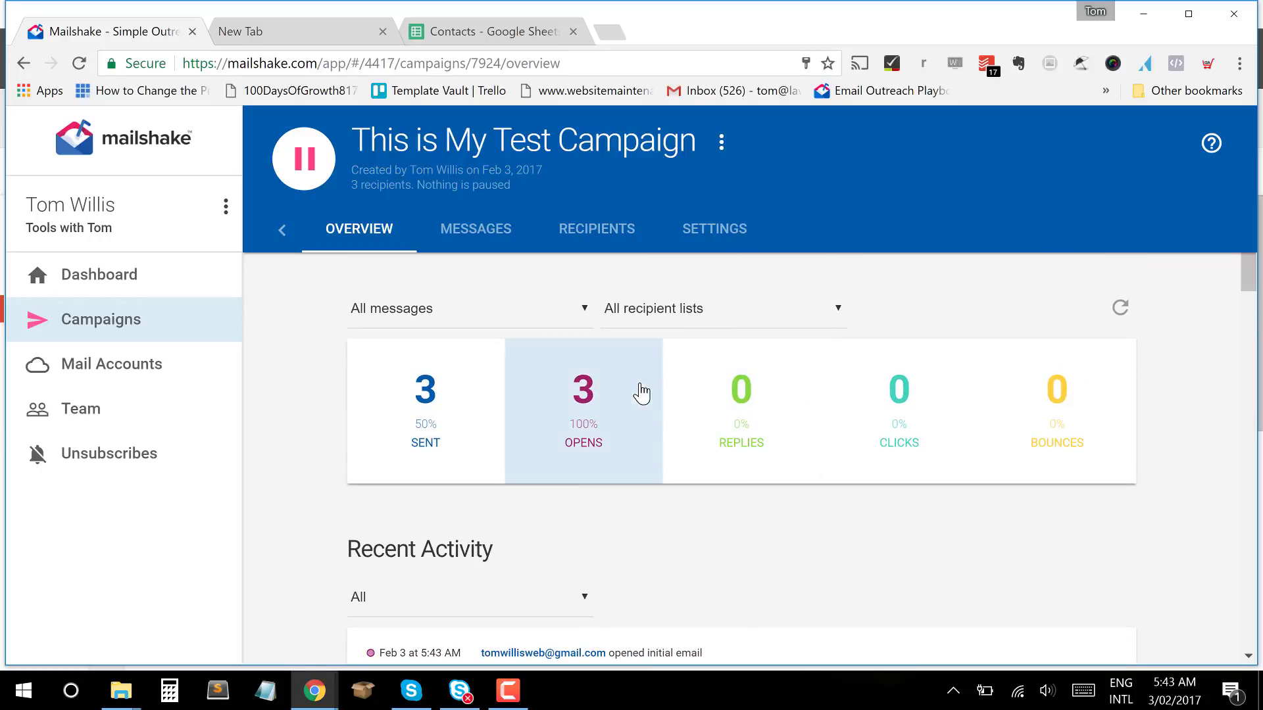
scroll(854, 443, down, 1)
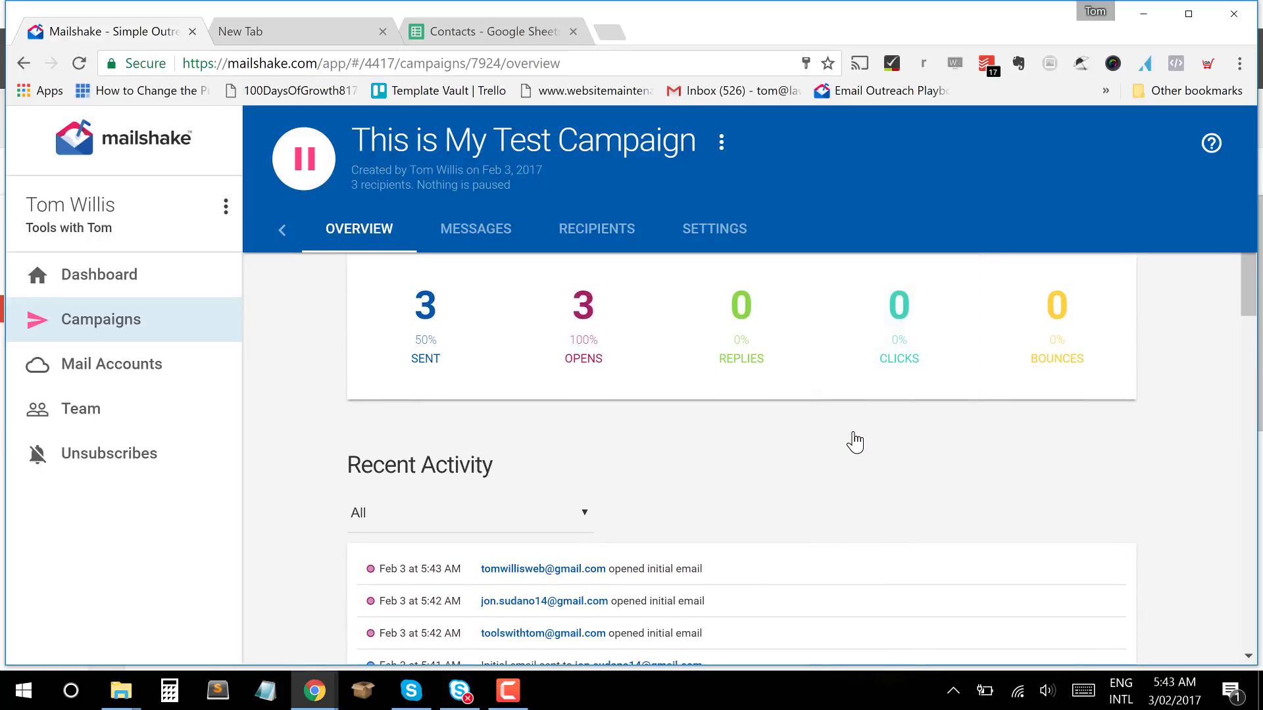
scroll(854, 440, up, 1)
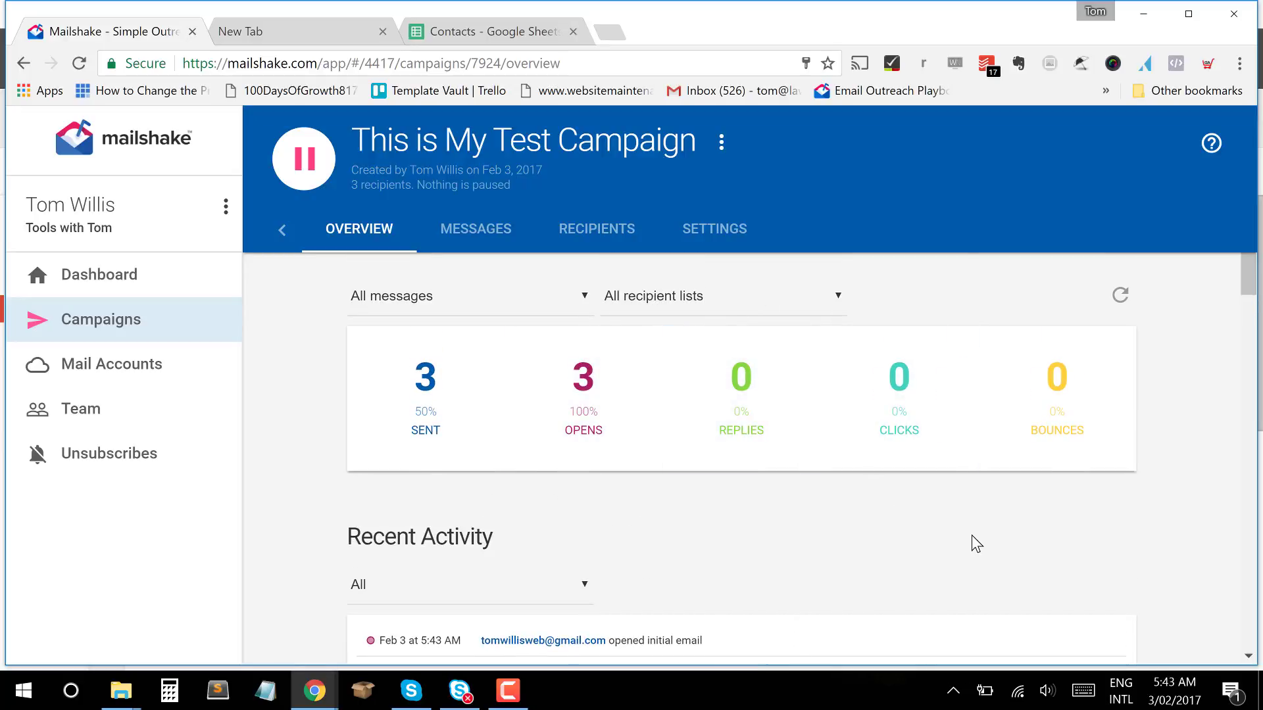
scroll(914, 494, up, 1)
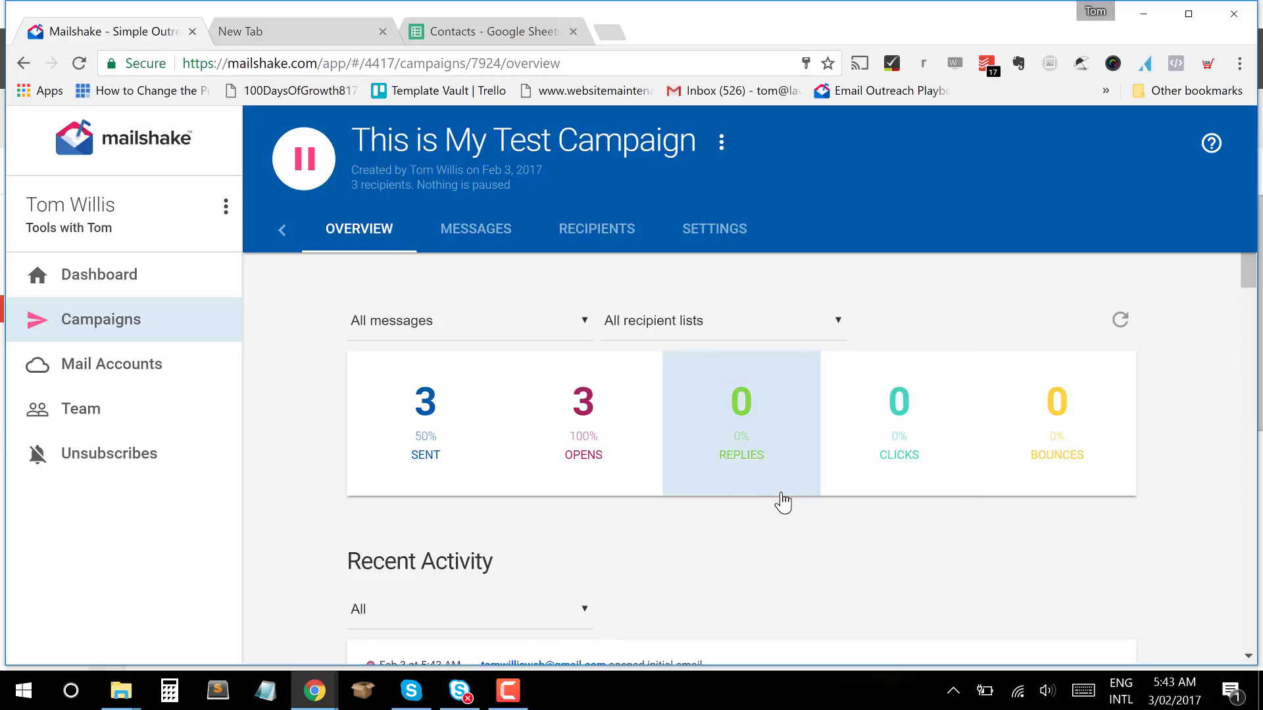